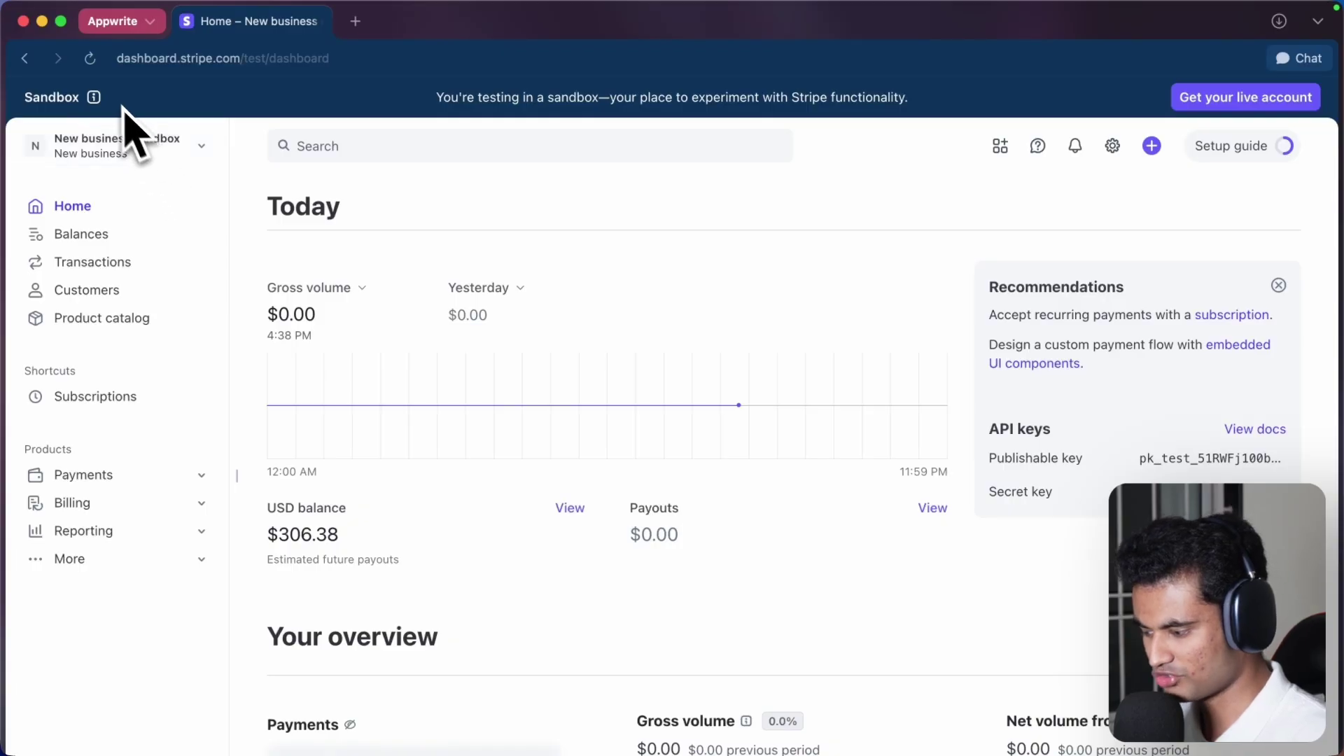
# - Read the sandbox explanation, then browse Transactions and Customers to reach the Pro Max/Pro product catalog
pyautogui.click(93, 96)
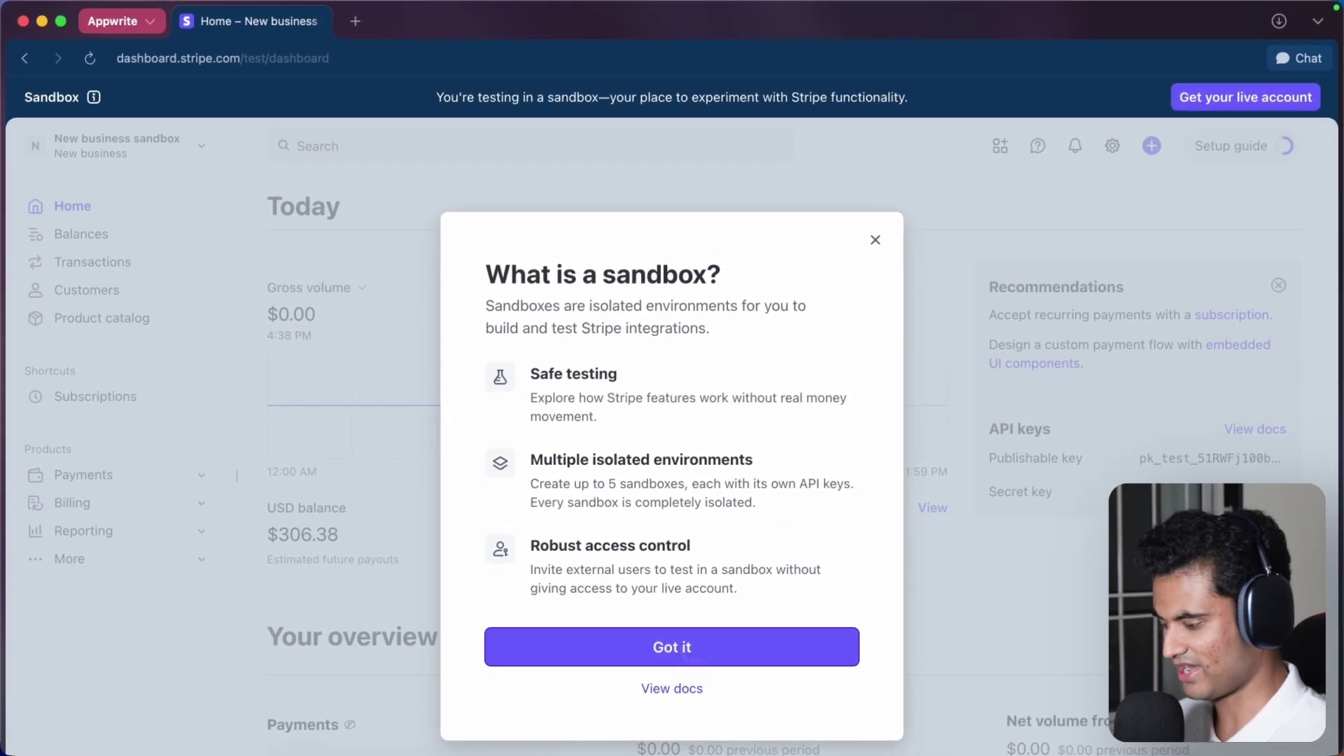
pyautogui.click(672, 647)
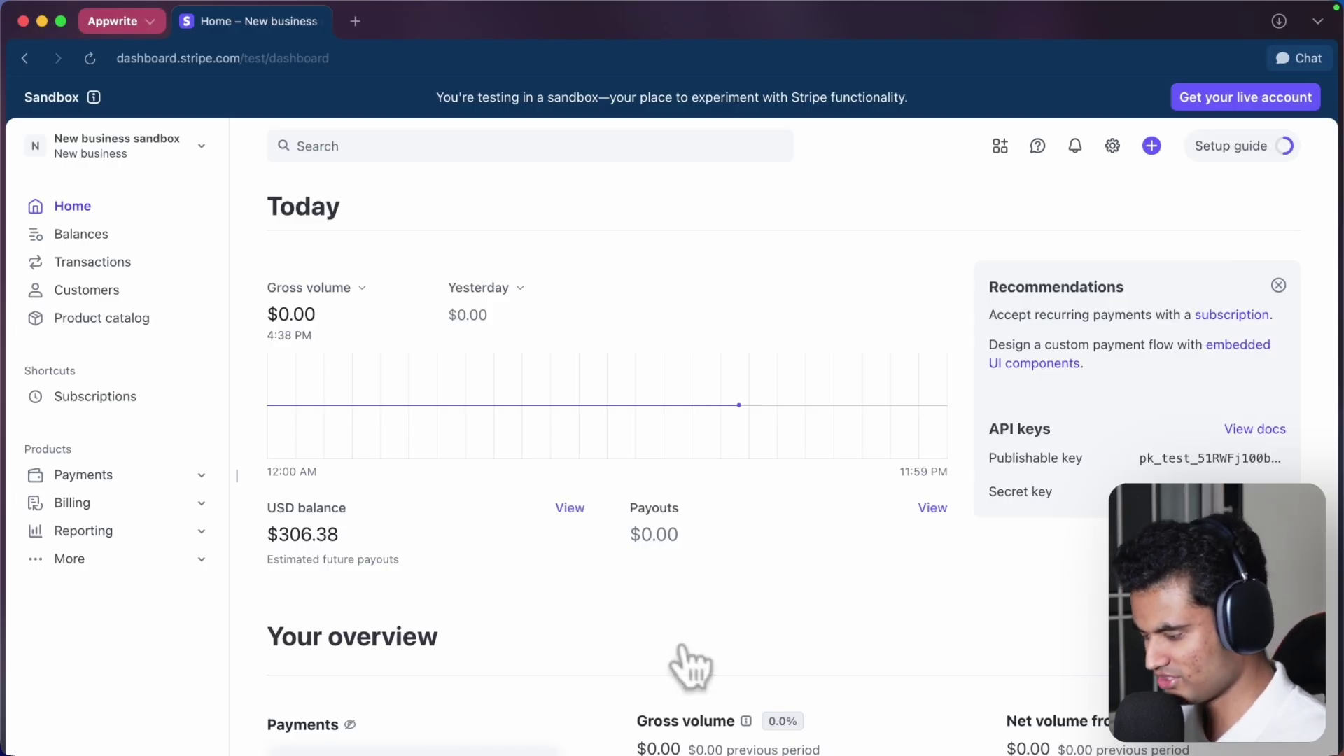
pyautogui.click(163, 266)
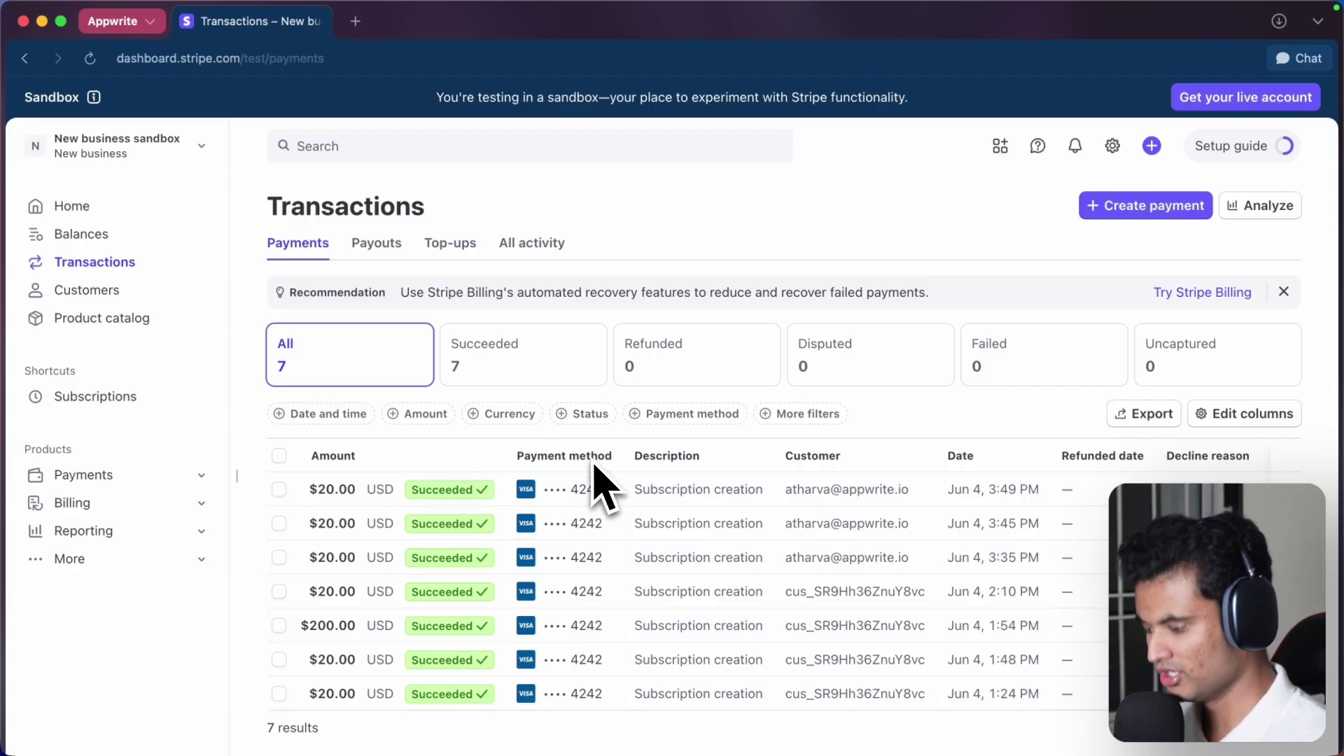
pyautogui.click(87, 290)
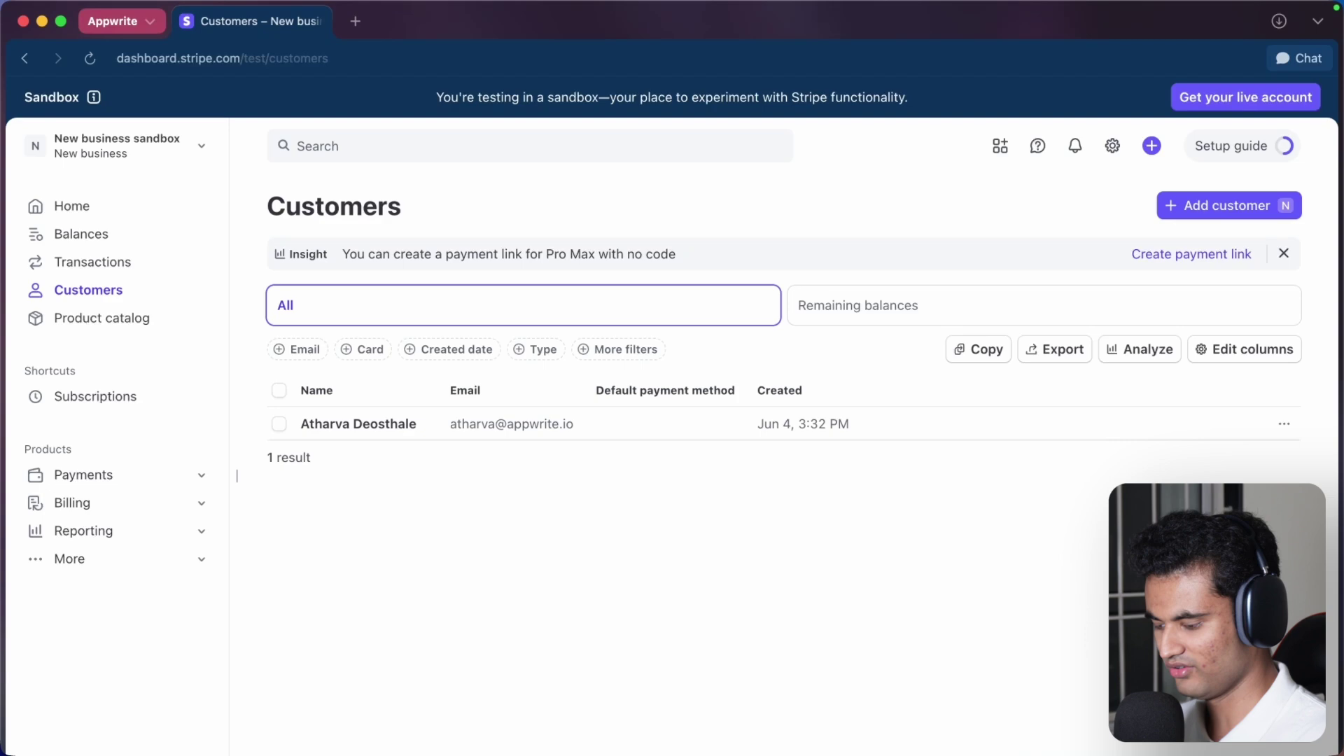
pyautogui.click(116, 324)
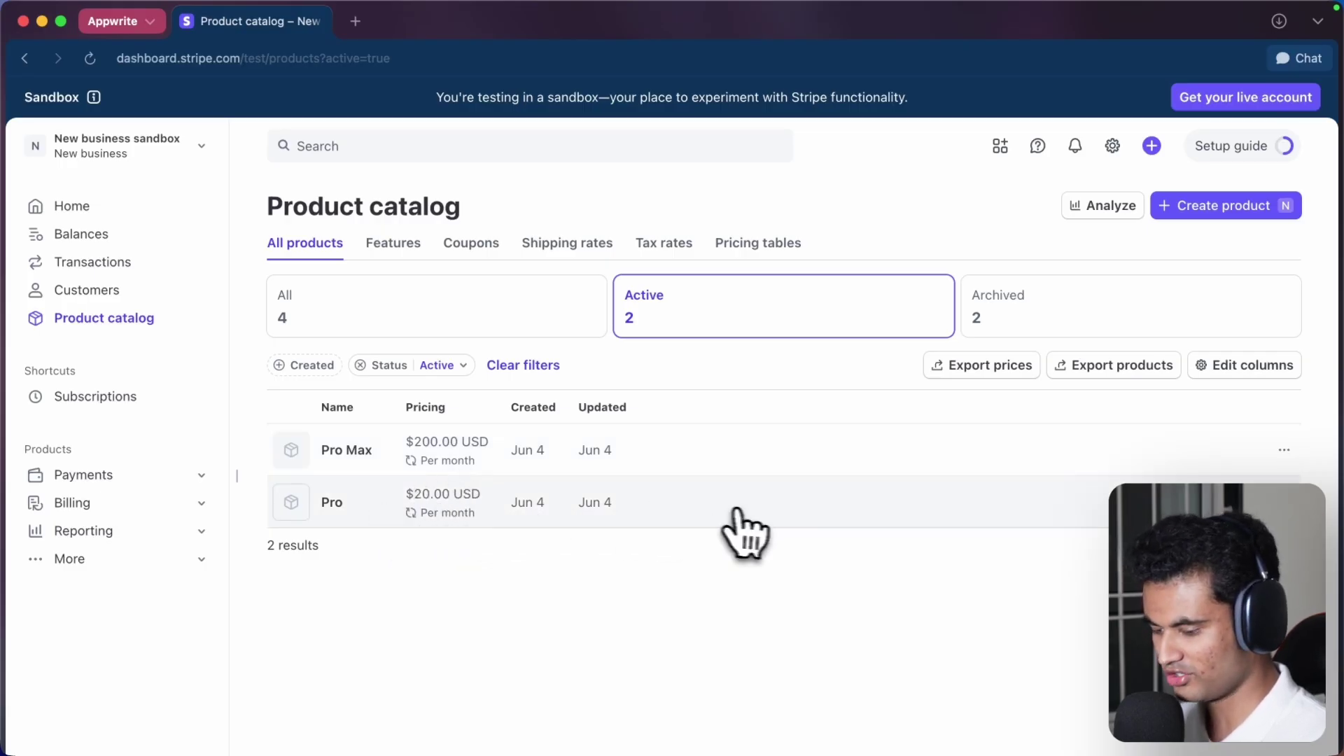
# - Start a new product, Prime, as a one-off purchase priced at $1,000.00 USD
pyautogui.click(1248, 209)
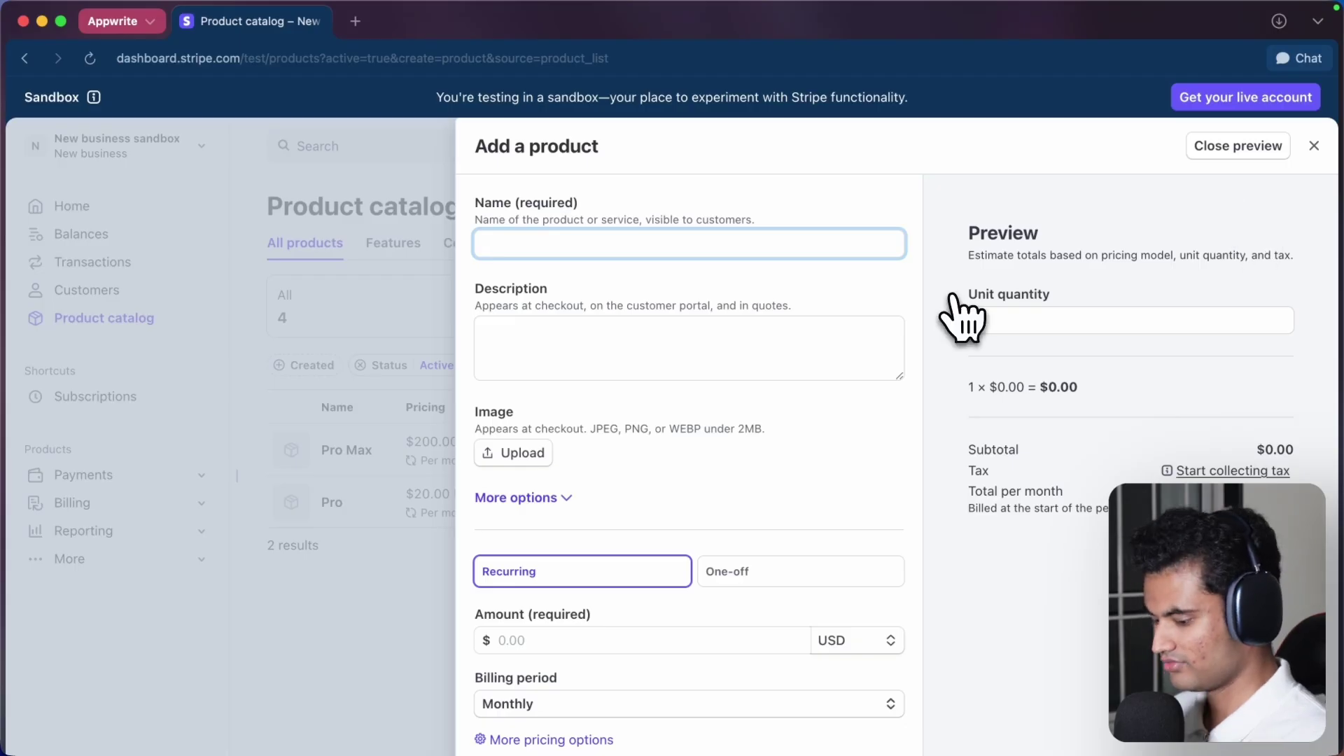
pyautogui.scroll(-1, 648, 385)
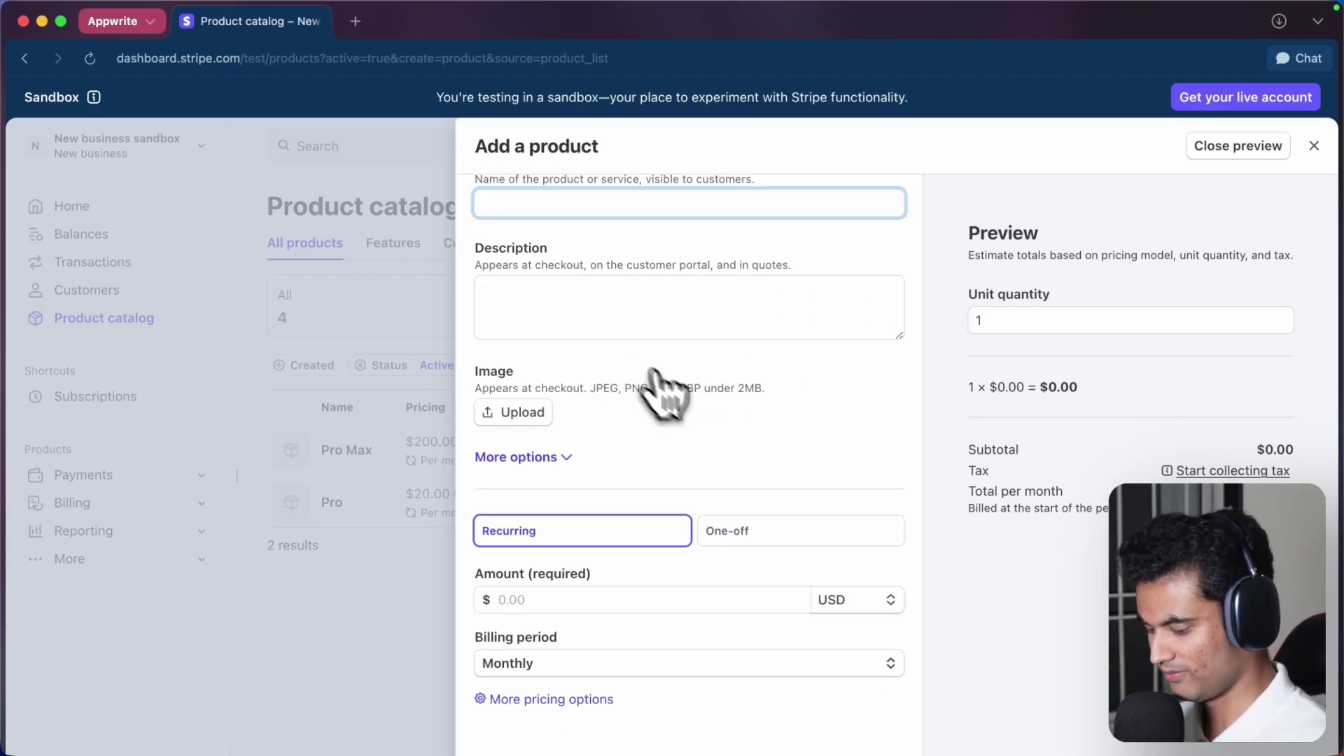
pyautogui.click(732, 530)
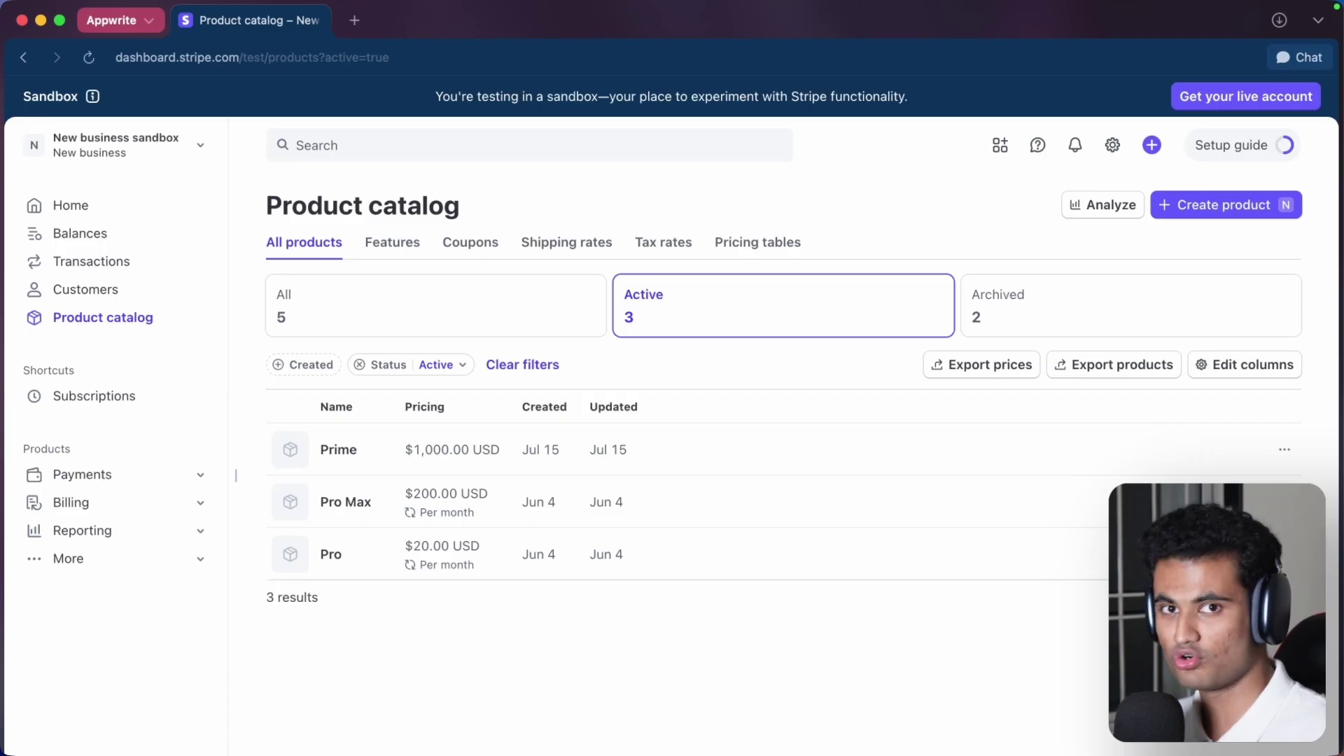
# - From Transactions, start creating a new payment link
pyautogui.click(136, 265)
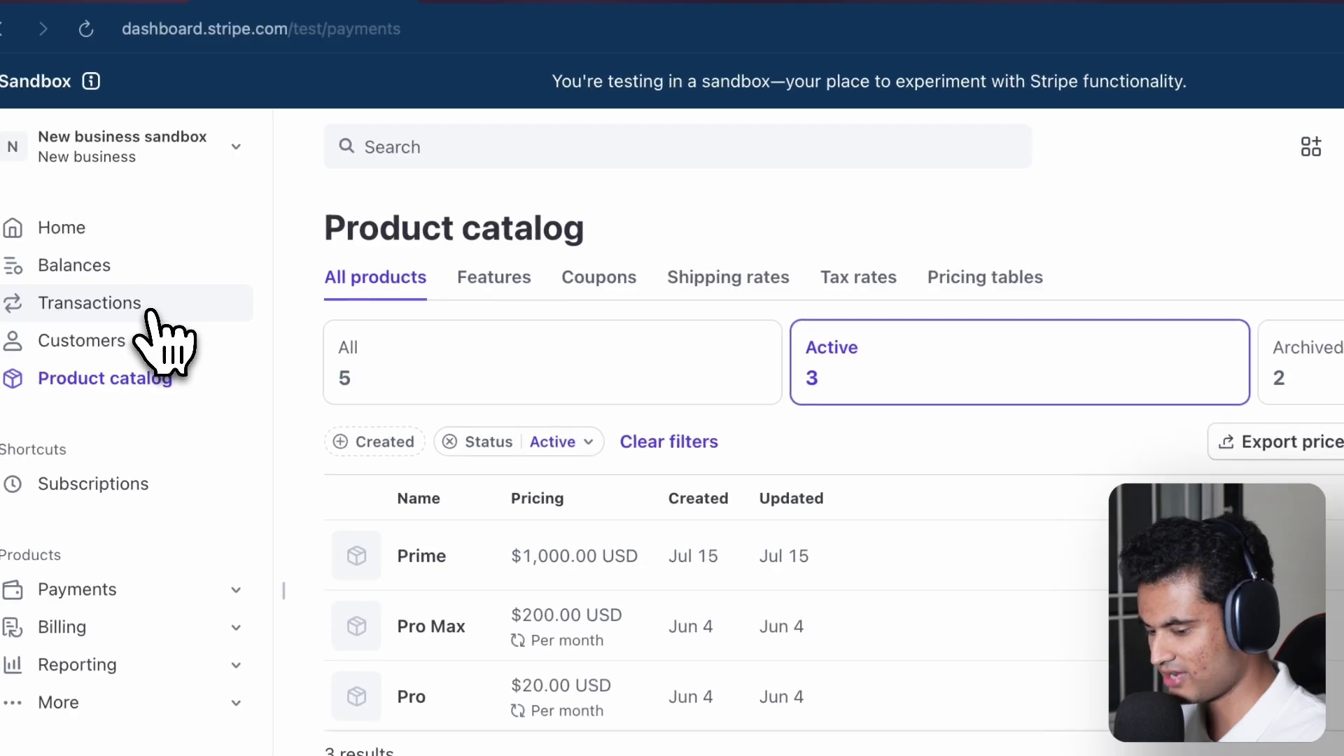
pyautogui.click(1145, 222)
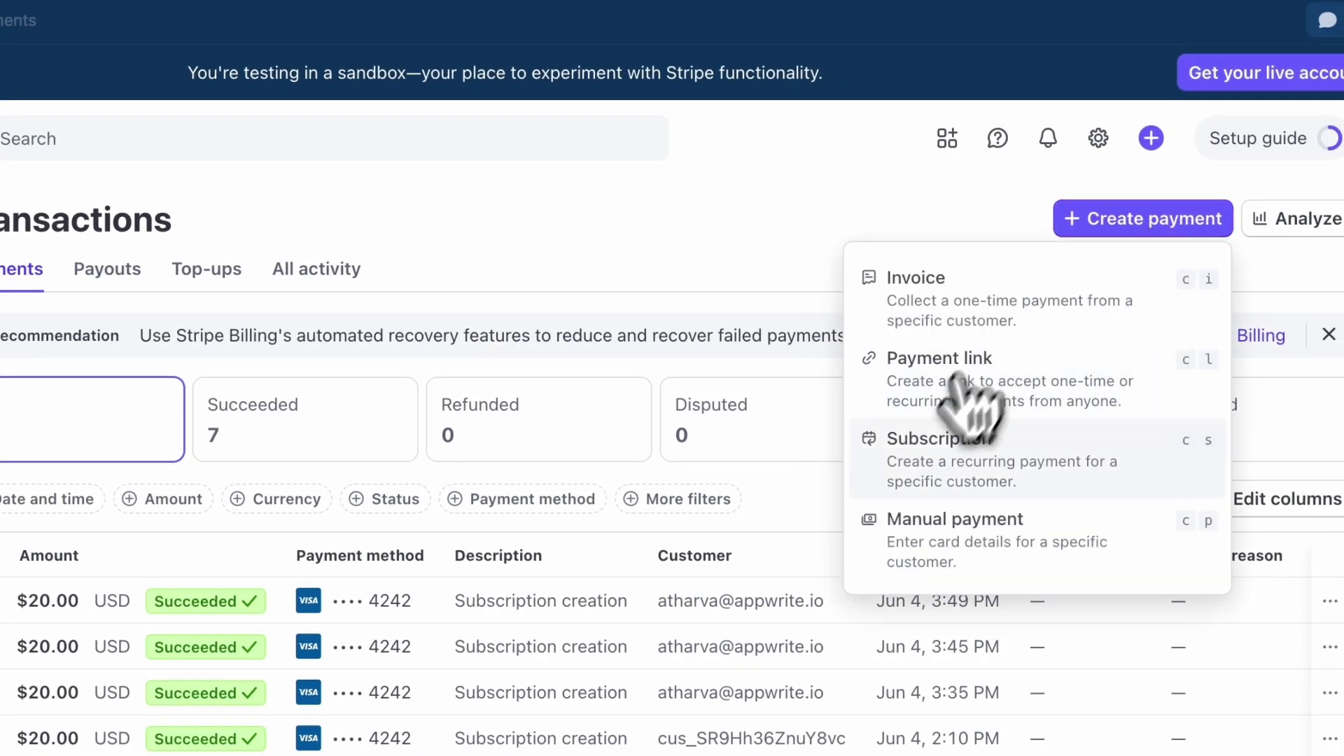
pyautogui.click(973, 393)
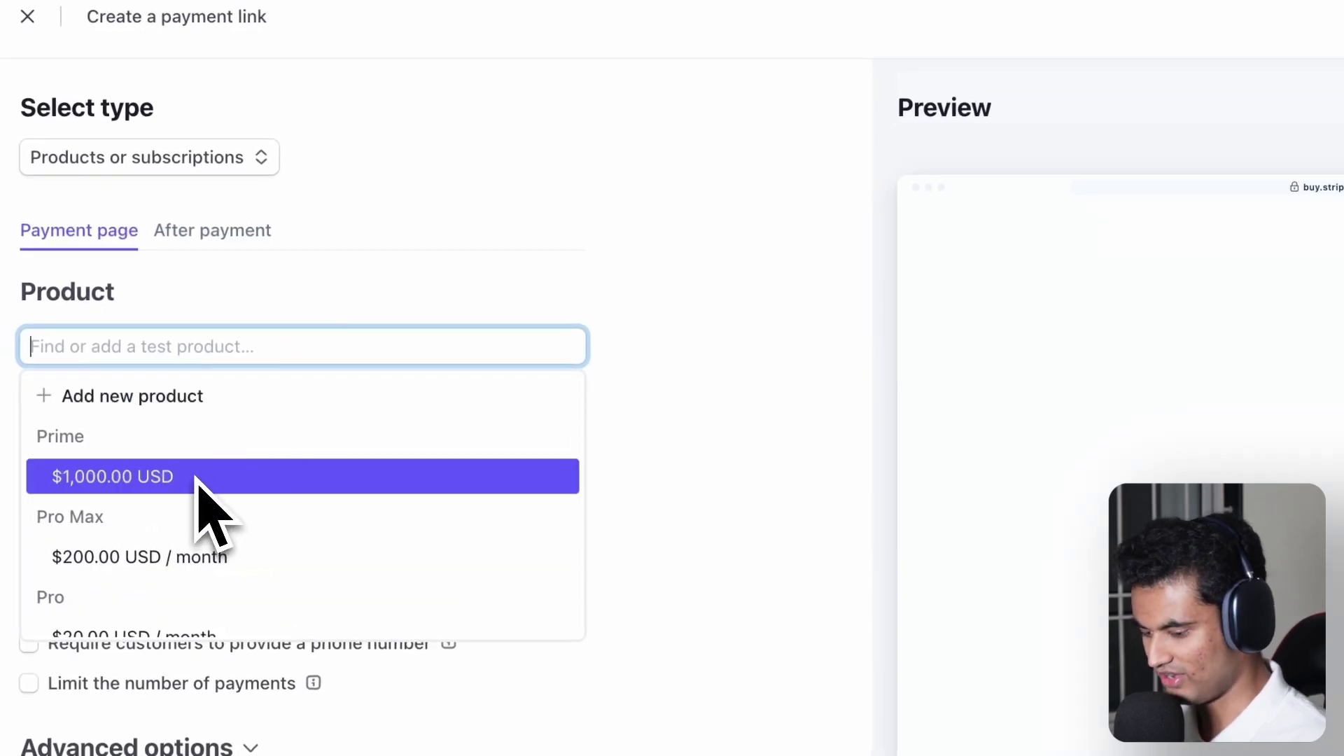
# - Add the Prime $1,000.00 USD product to the link and create it
pyautogui.scroll(-1, 199, 487)
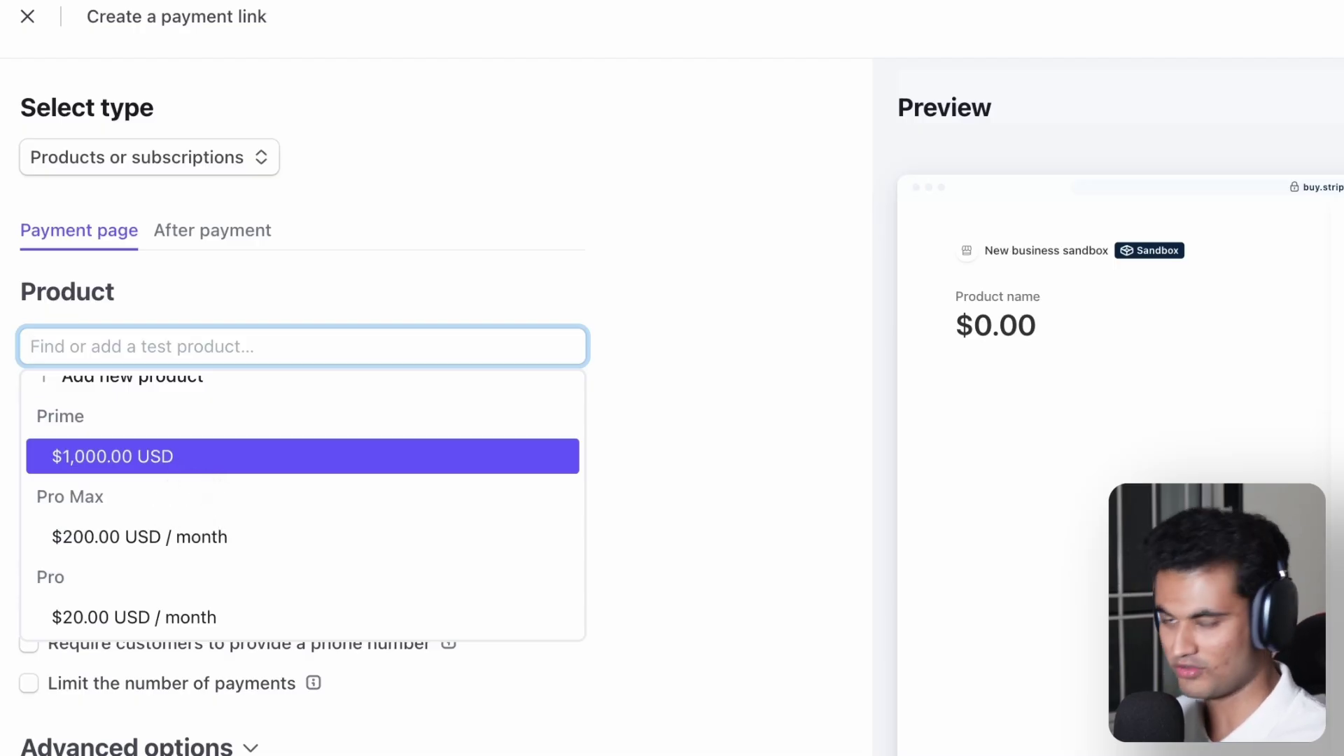
pyautogui.click(175, 459)
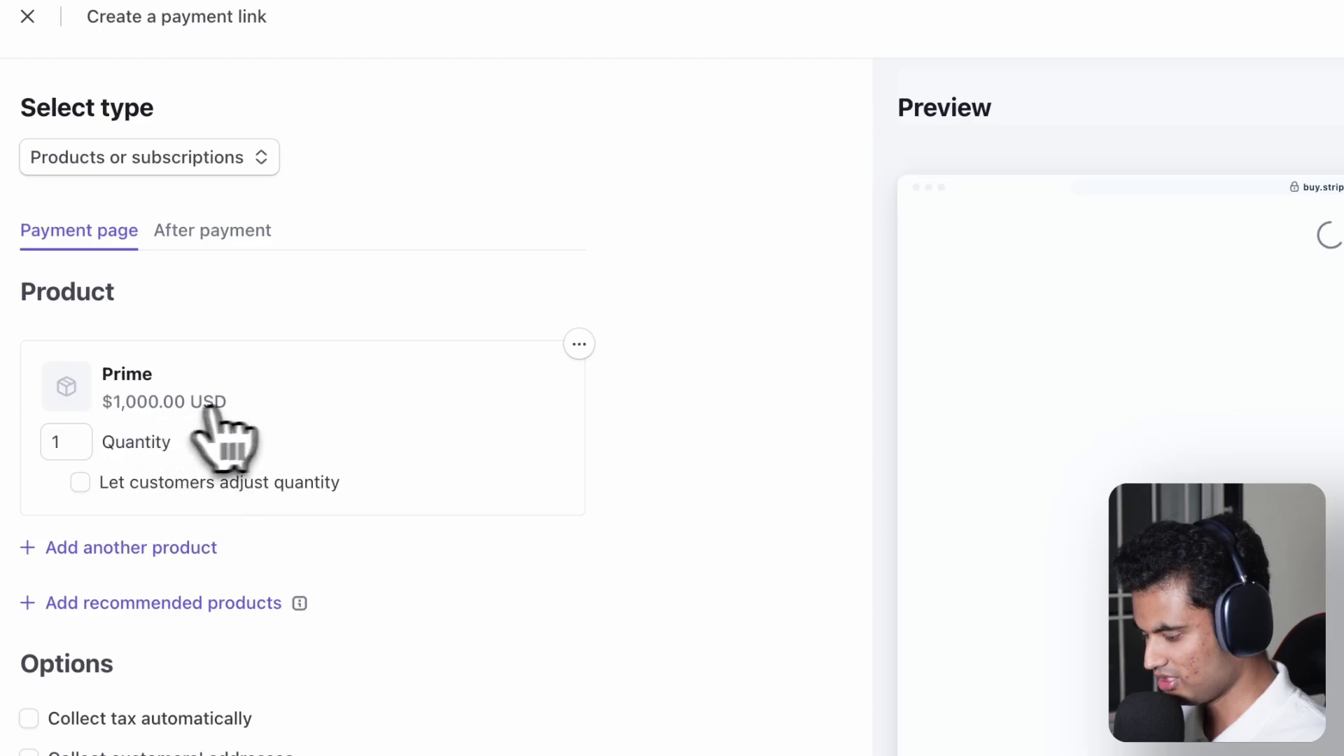
pyautogui.scroll(-1, 98, 431)
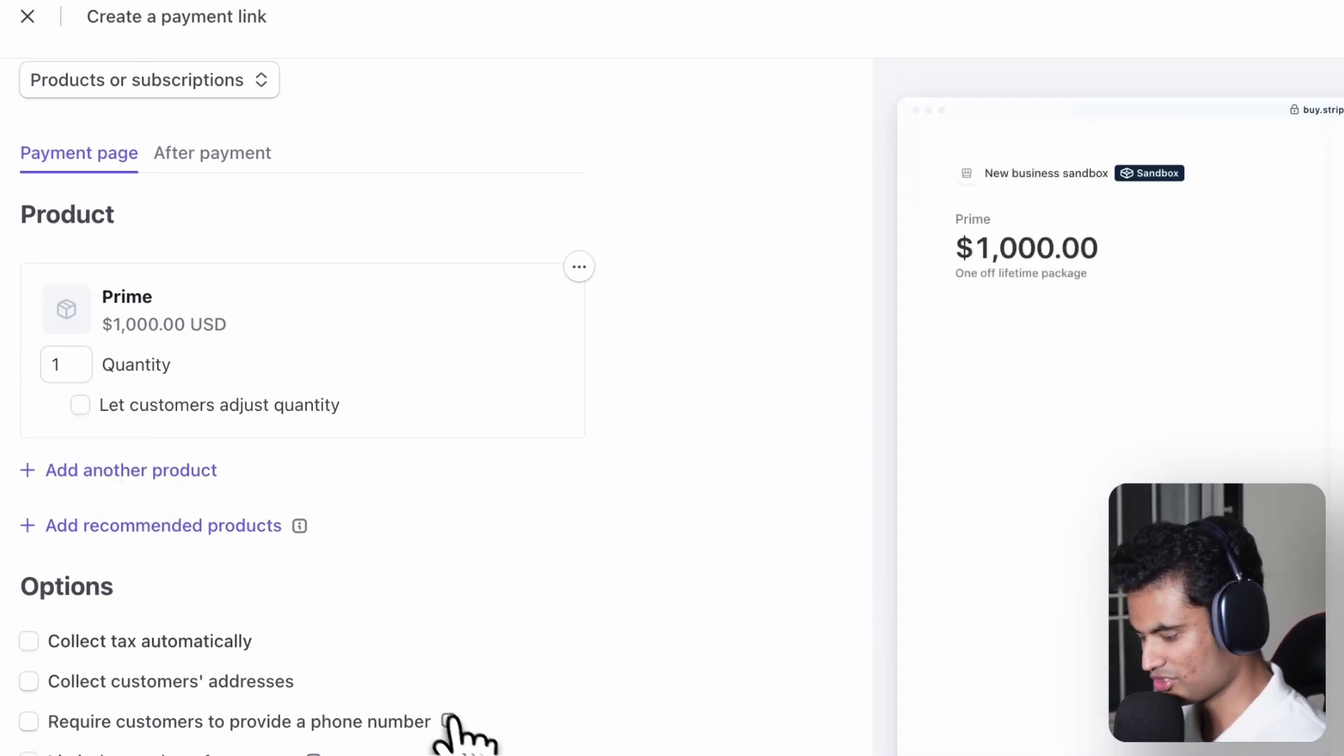
pyautogui.scroll(1, 565, 224)
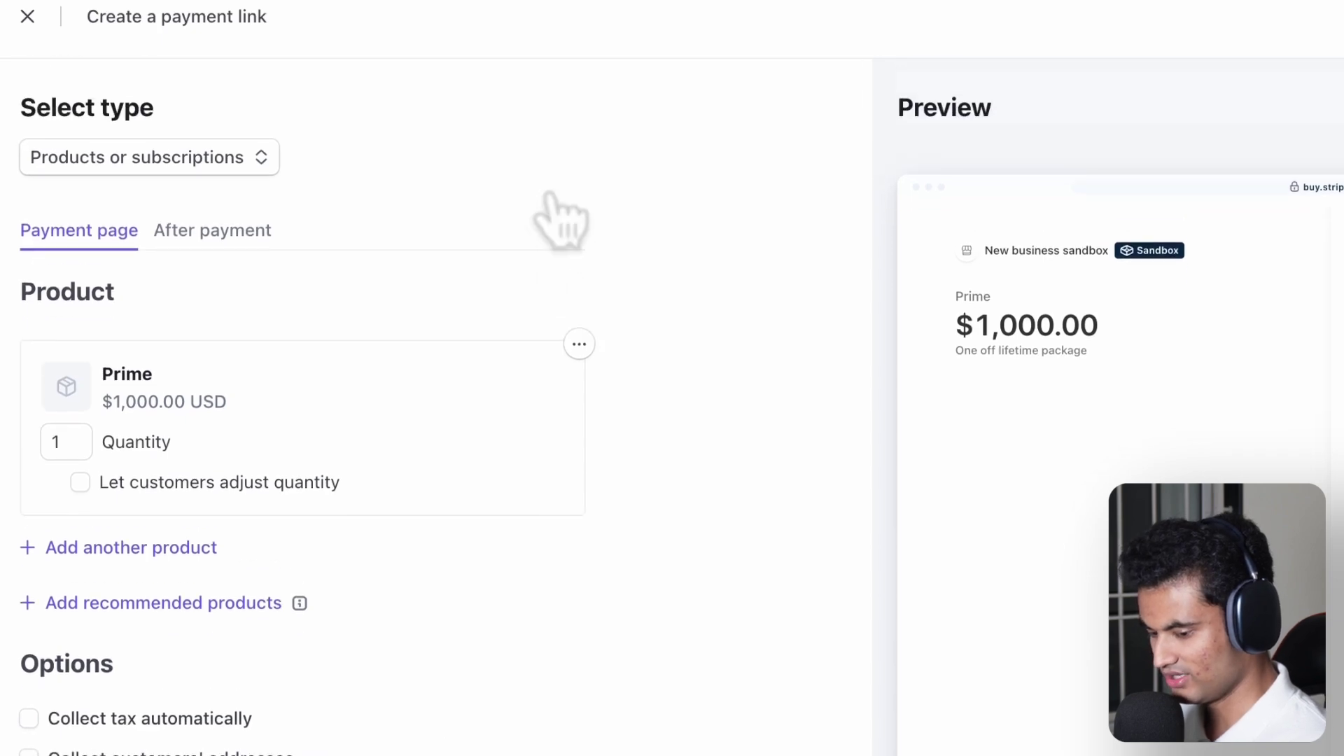
pyautogui.click(1296, 135)
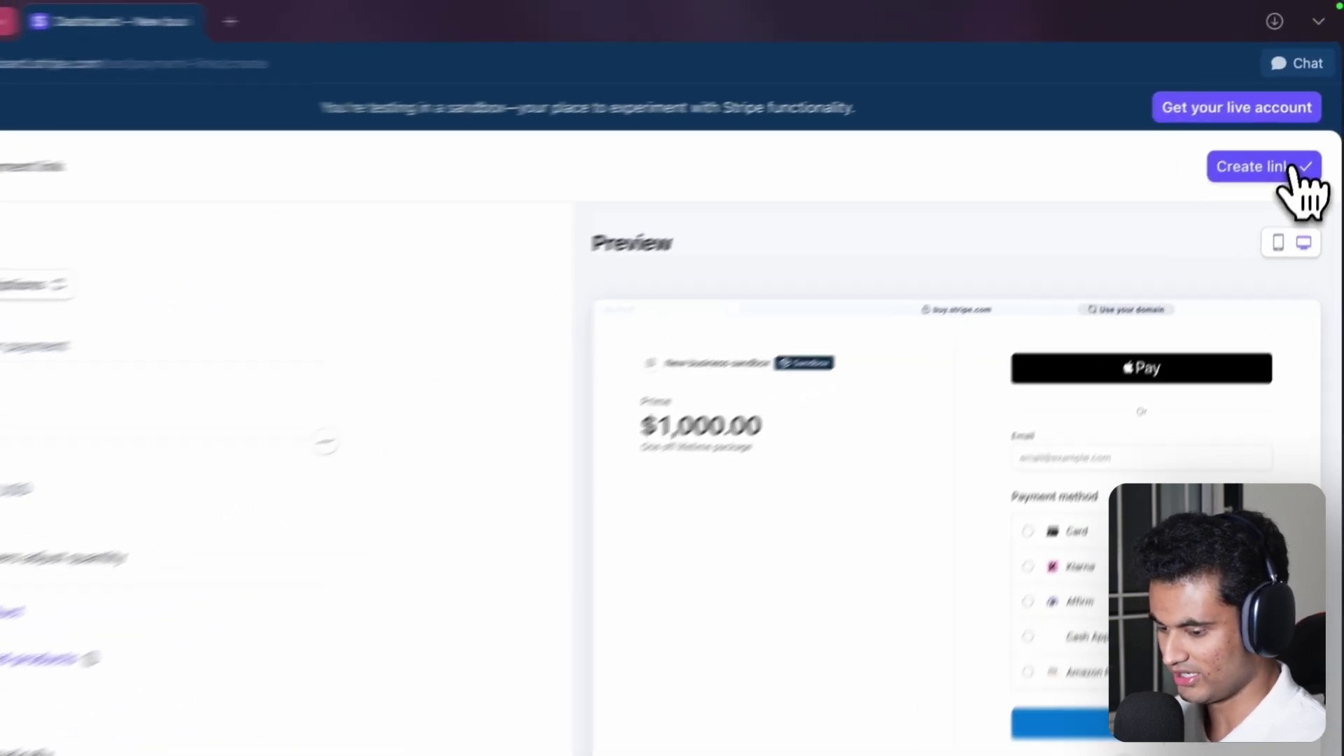
pyautogui.click(1292, 172)
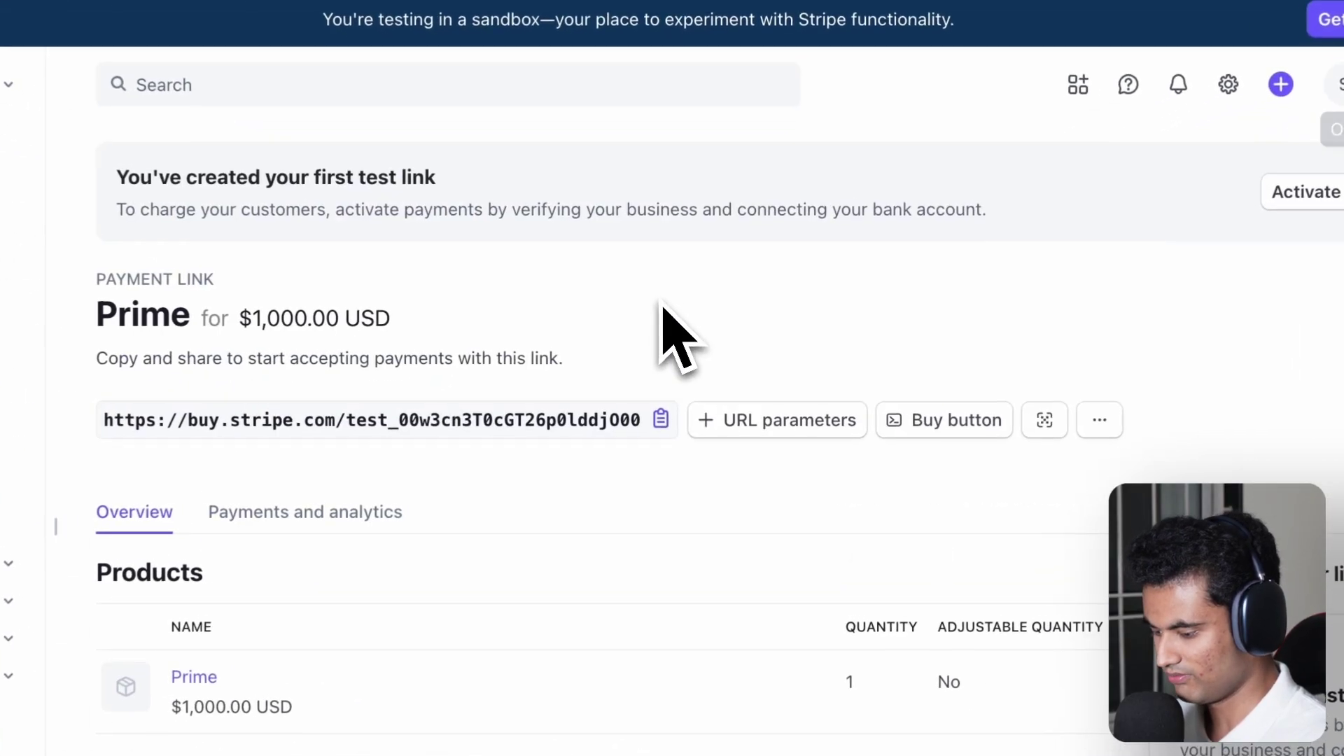
# - Copy the Prime payment link URL and load it in a new browser tab
pyautogui.click(661, 419)
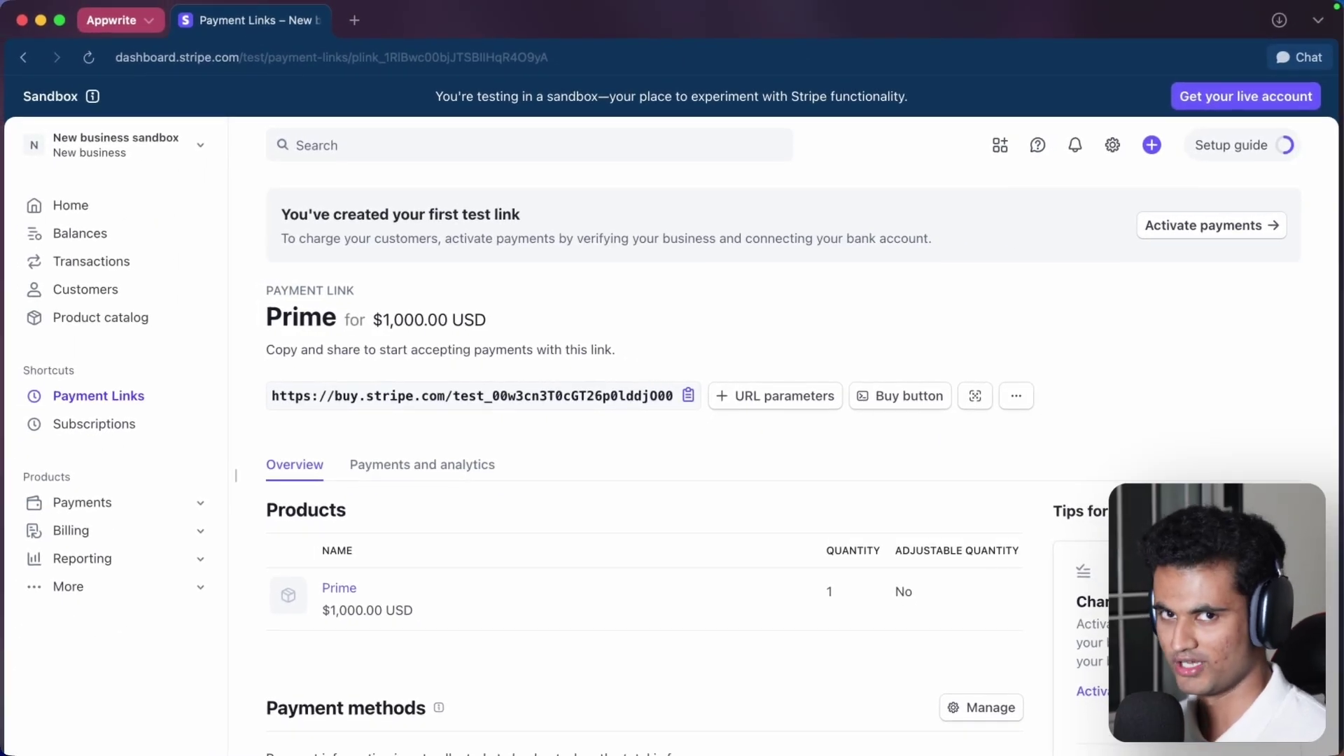
pyautogui.click(355, 20)
pyautogui.press('super+v')
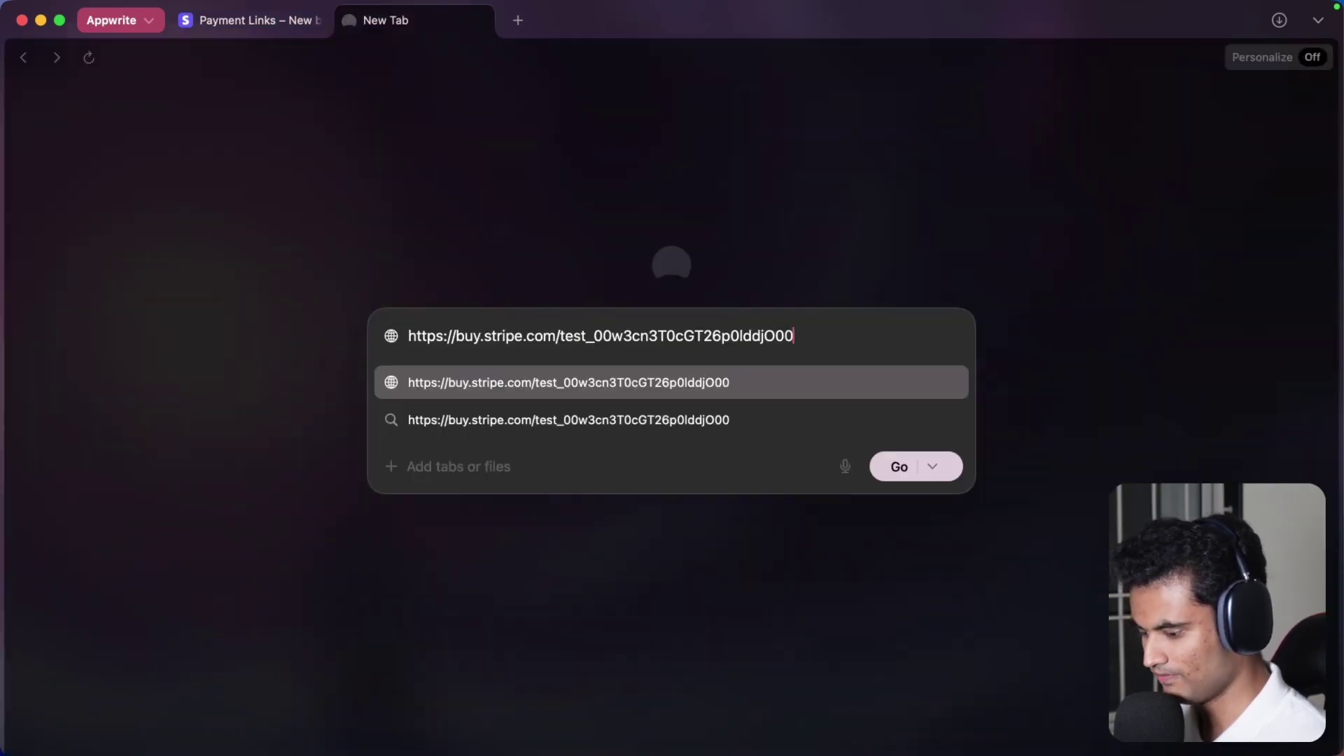
pyautogui.press('Return')
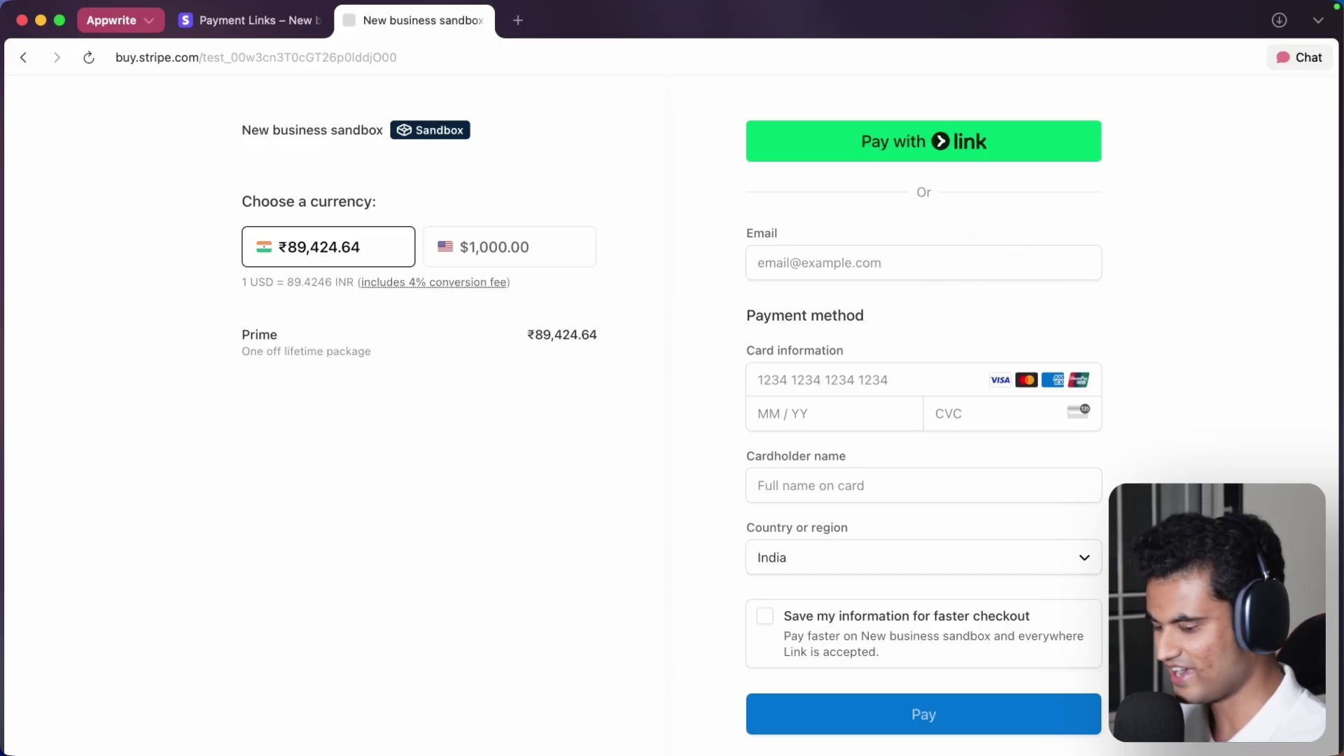
pyautogui.click(1080, 265)
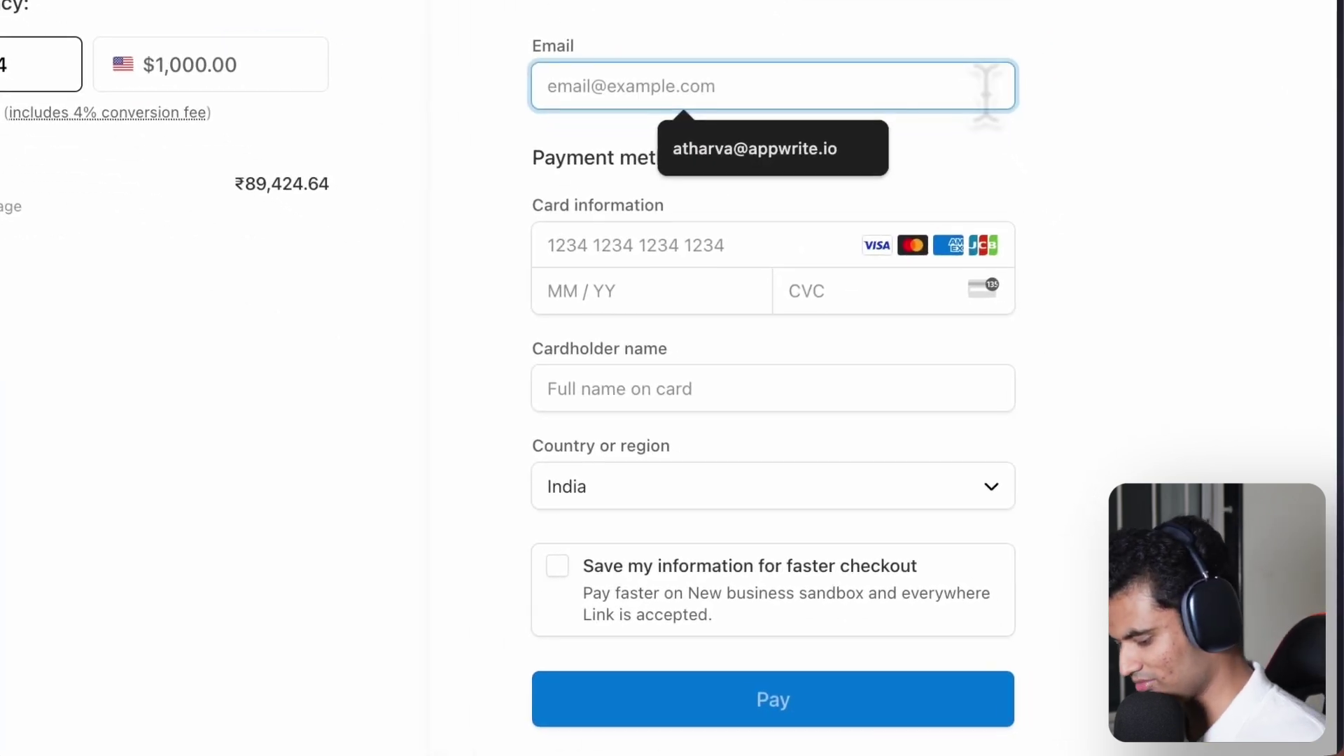
pyautogui.write('atharva')
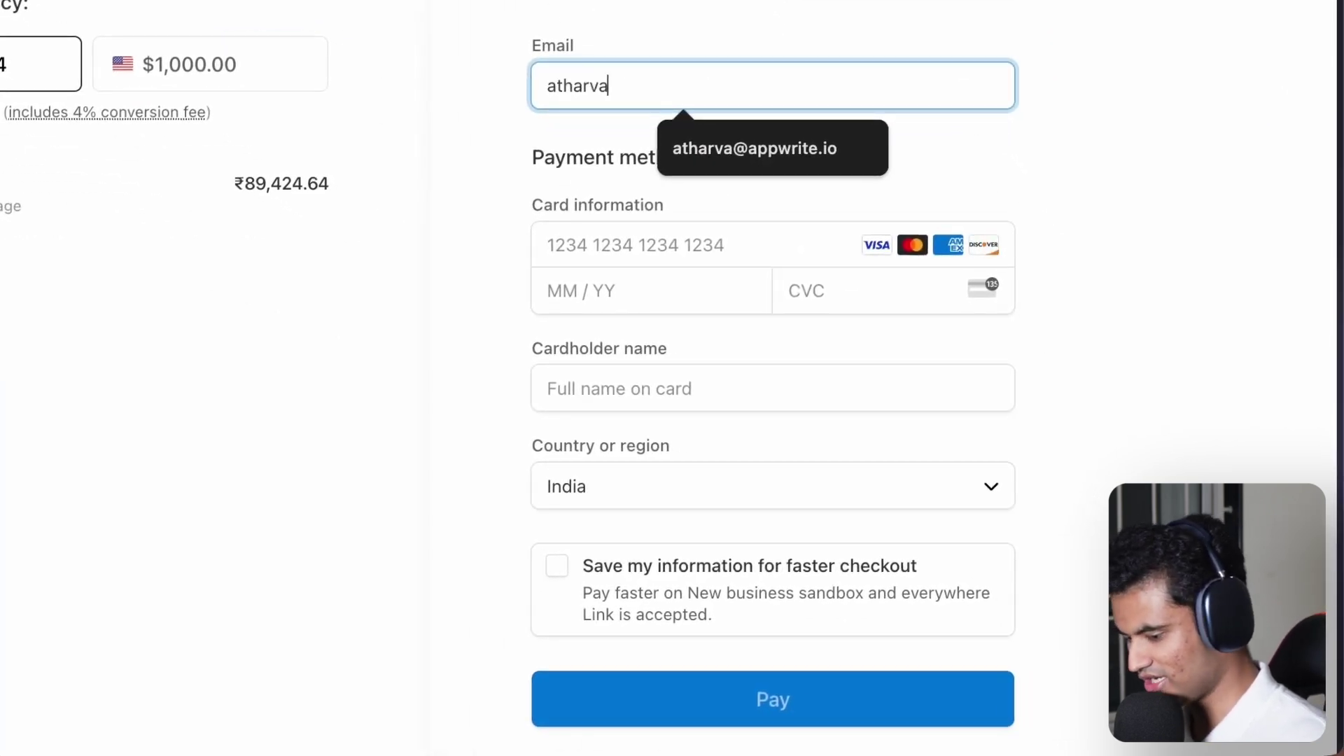
pyautogui.click(812, 165)
pyautogui.click(684, 235)
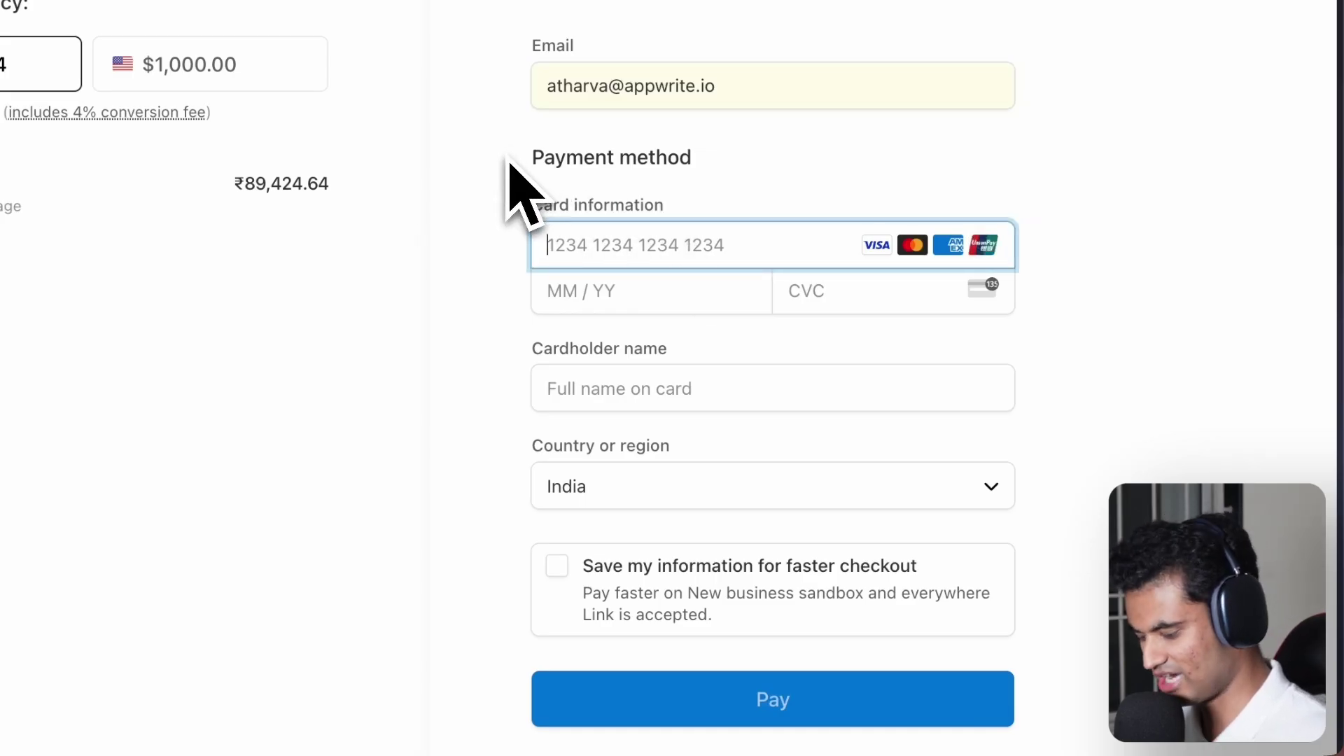
pyautogui.write('4')
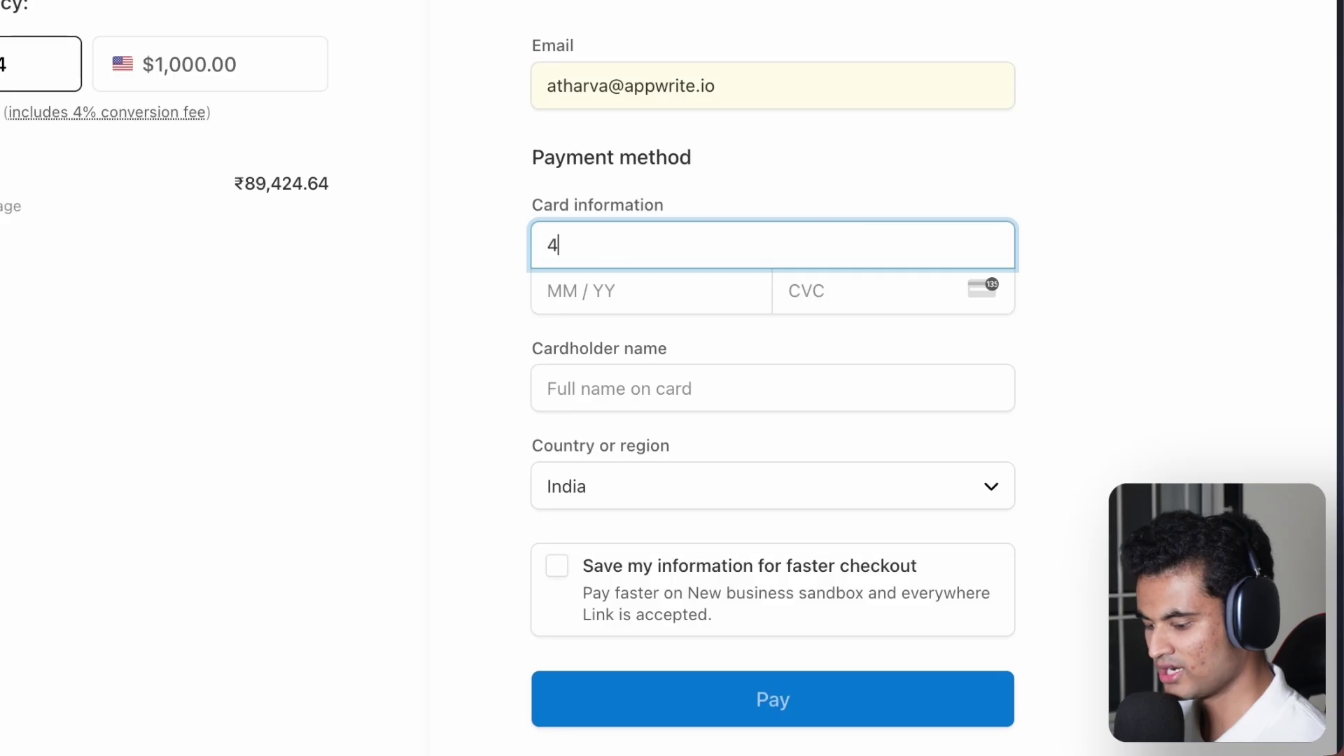
pyautogui.write('242 4242 4242 4242 4242 4242')
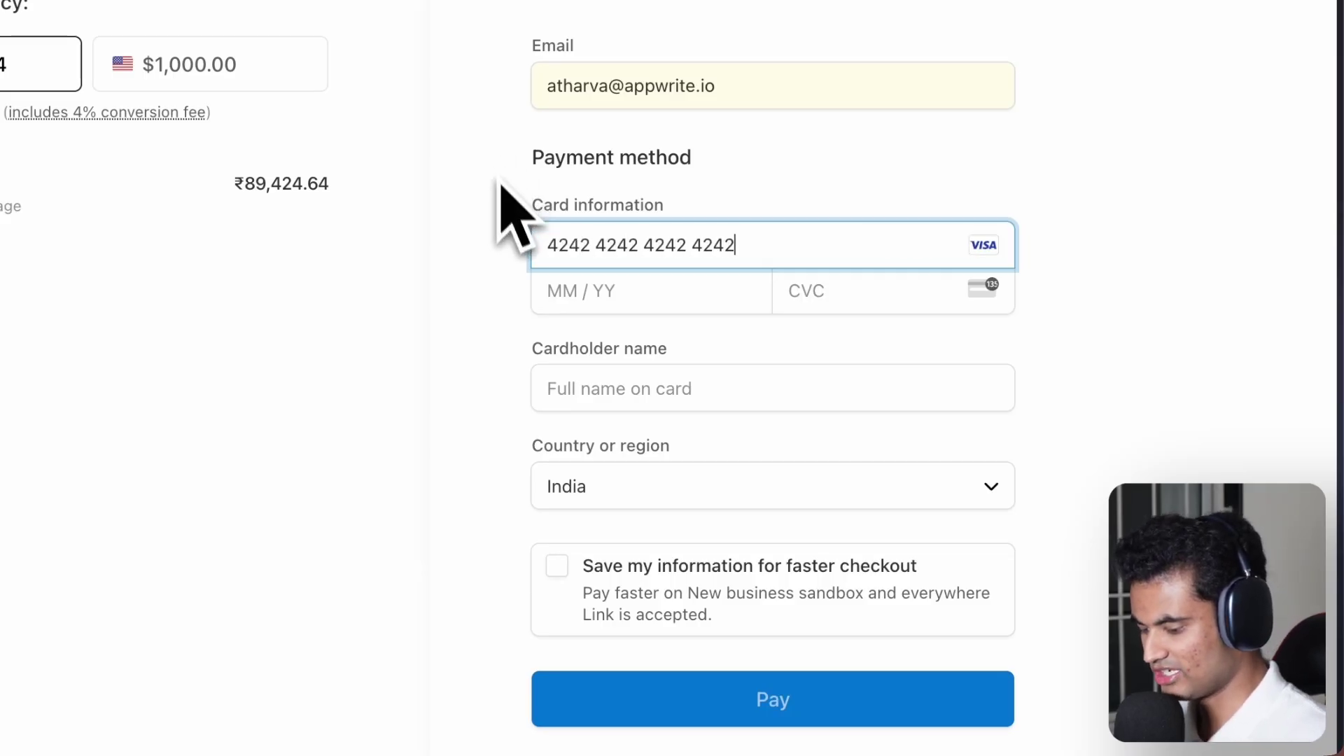
# - Add expiry 04 / 42, the CVC and the cardholder's name, then pay $1,000.00
pyautogui.click(588, 289)
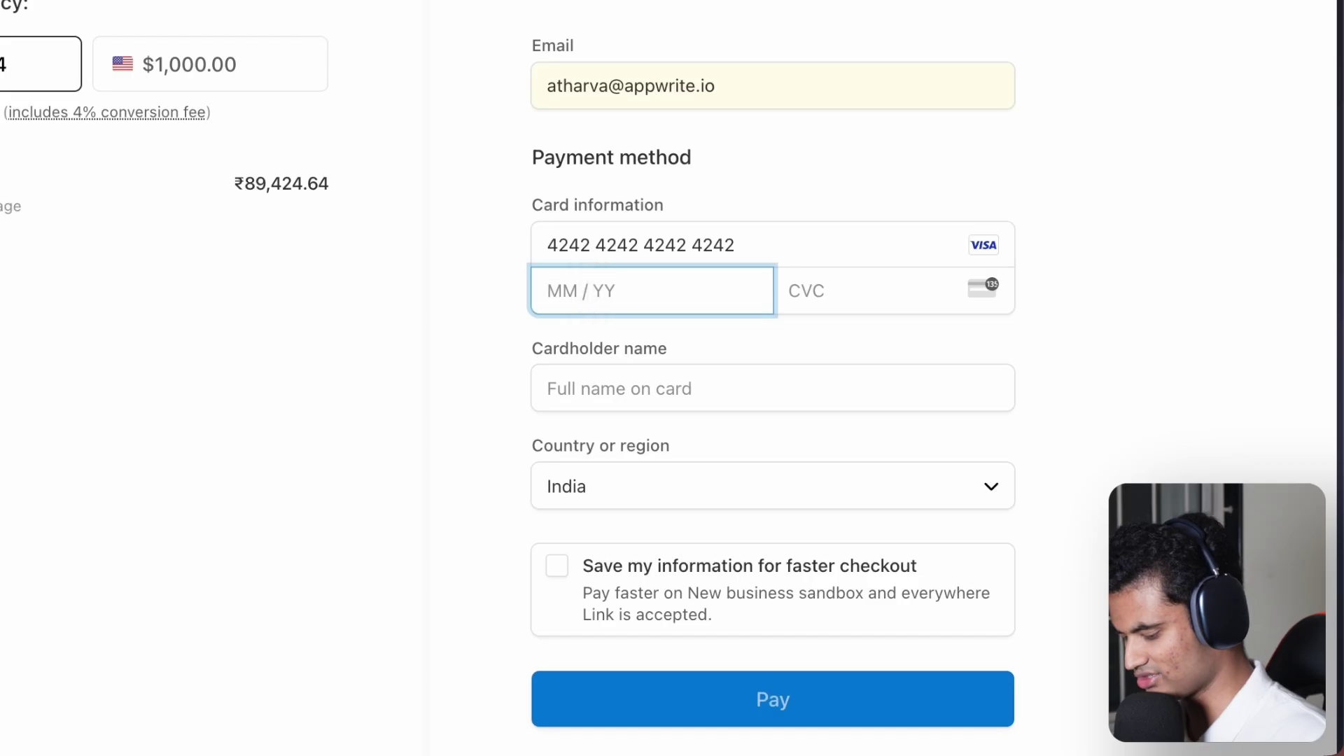
pyautogui.write('0442272')
pyautogui.click(773, 375)
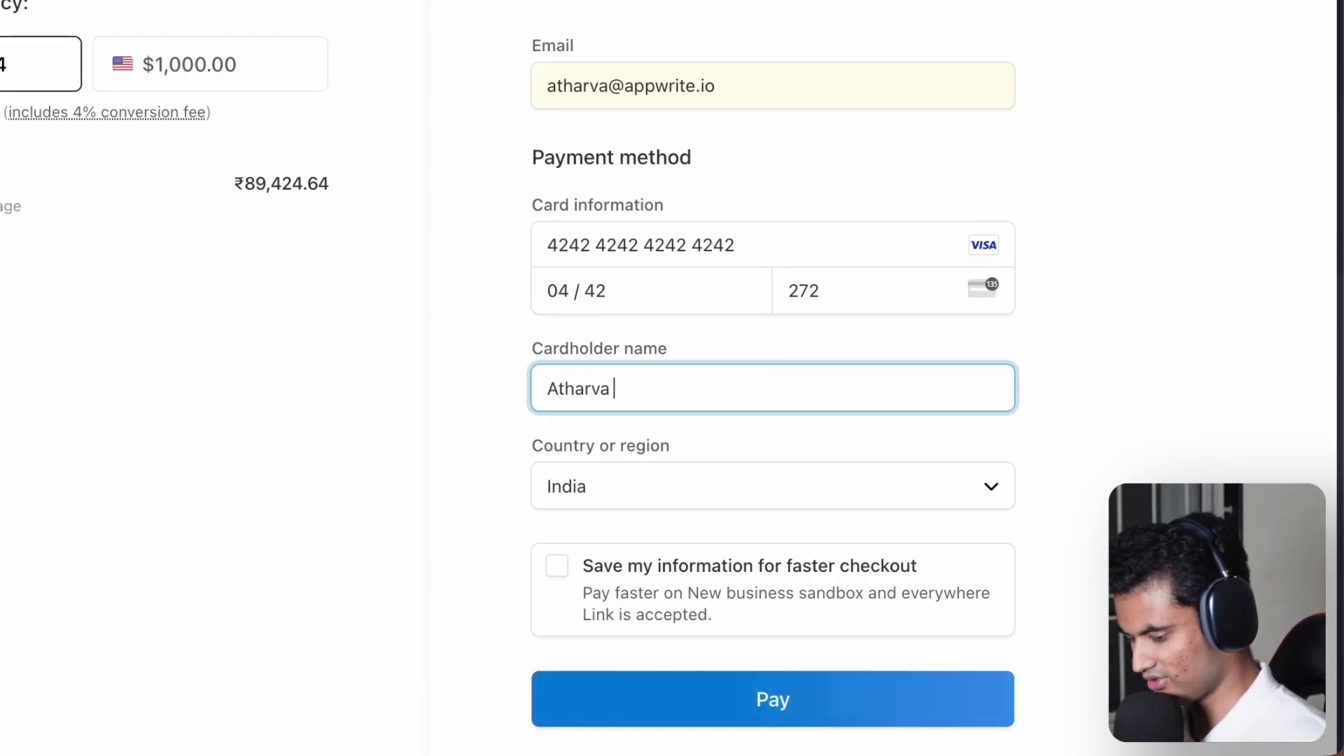
pyautogui.click(840, 693)
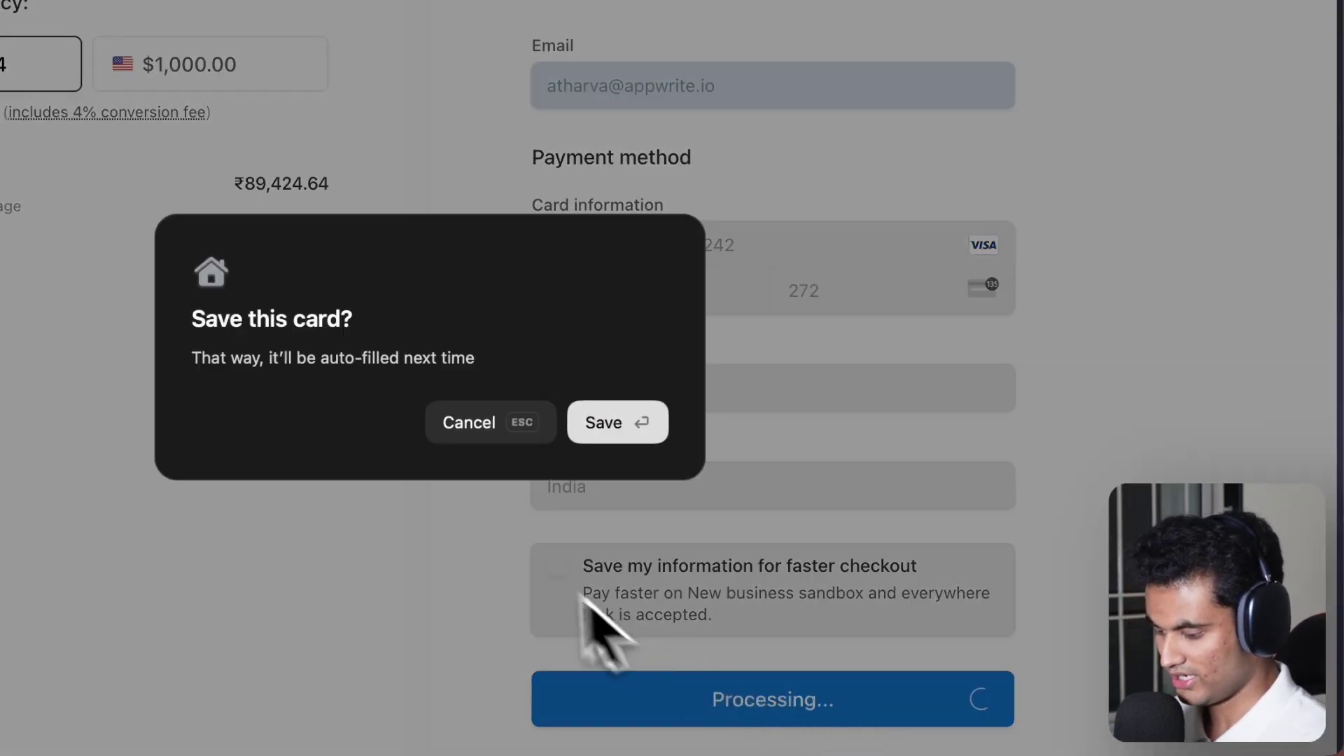
# - Decline saving the card to complete the Prime payment, then view the dashboard's test transactions
pyautogui.click(490, 431)
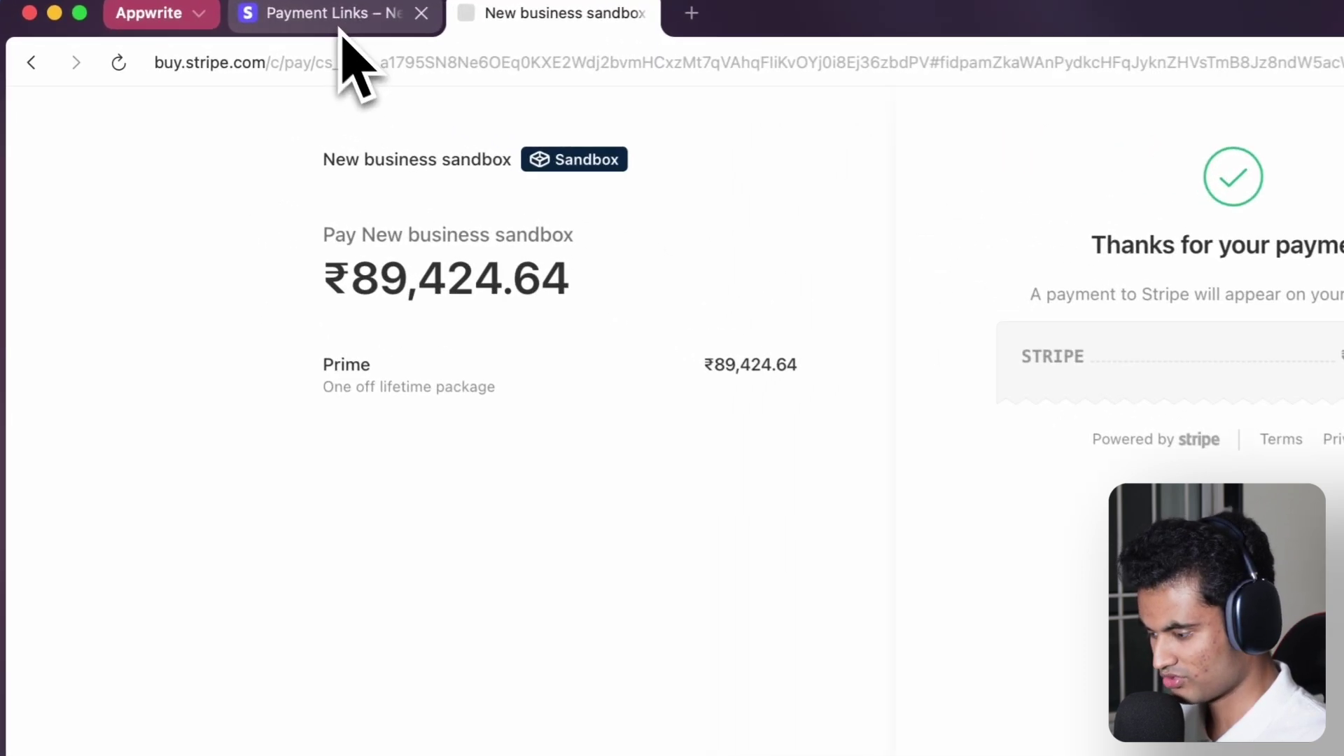
pyautogui.click(341, 29)
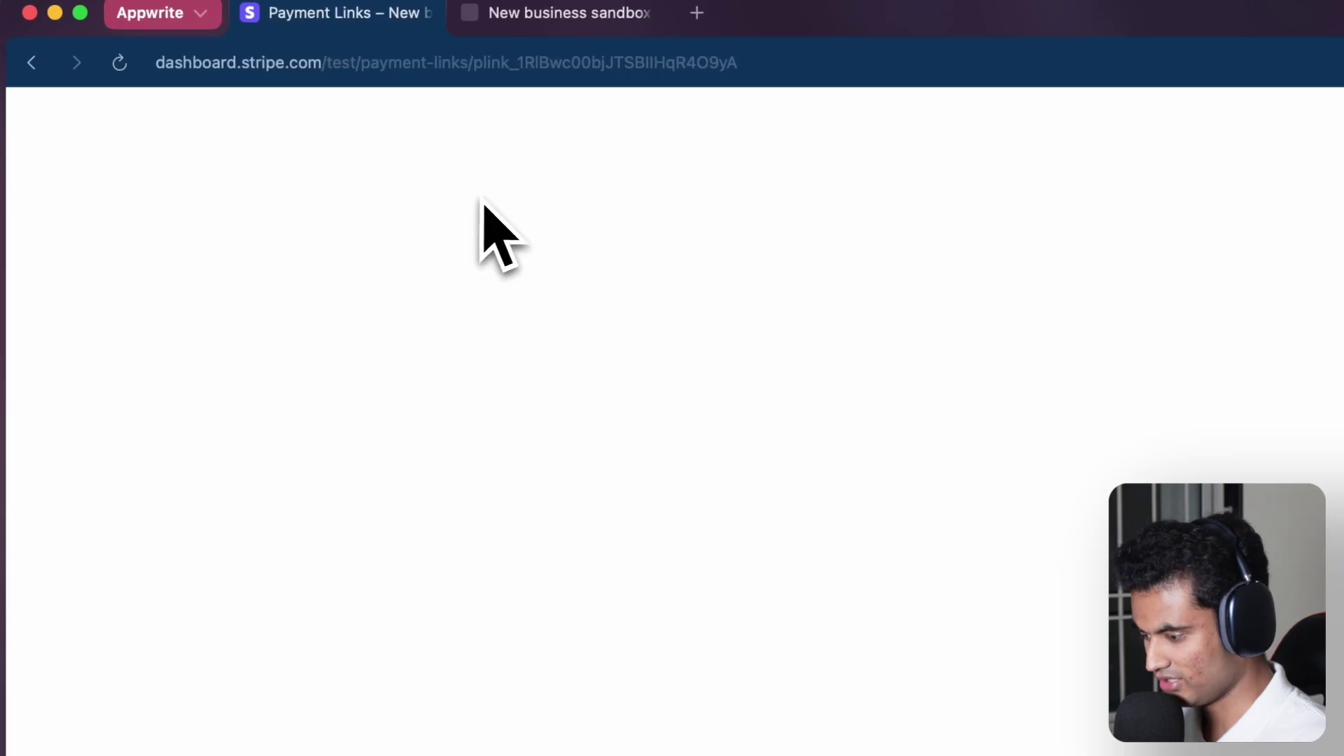
pyautogui.click(142, 334)
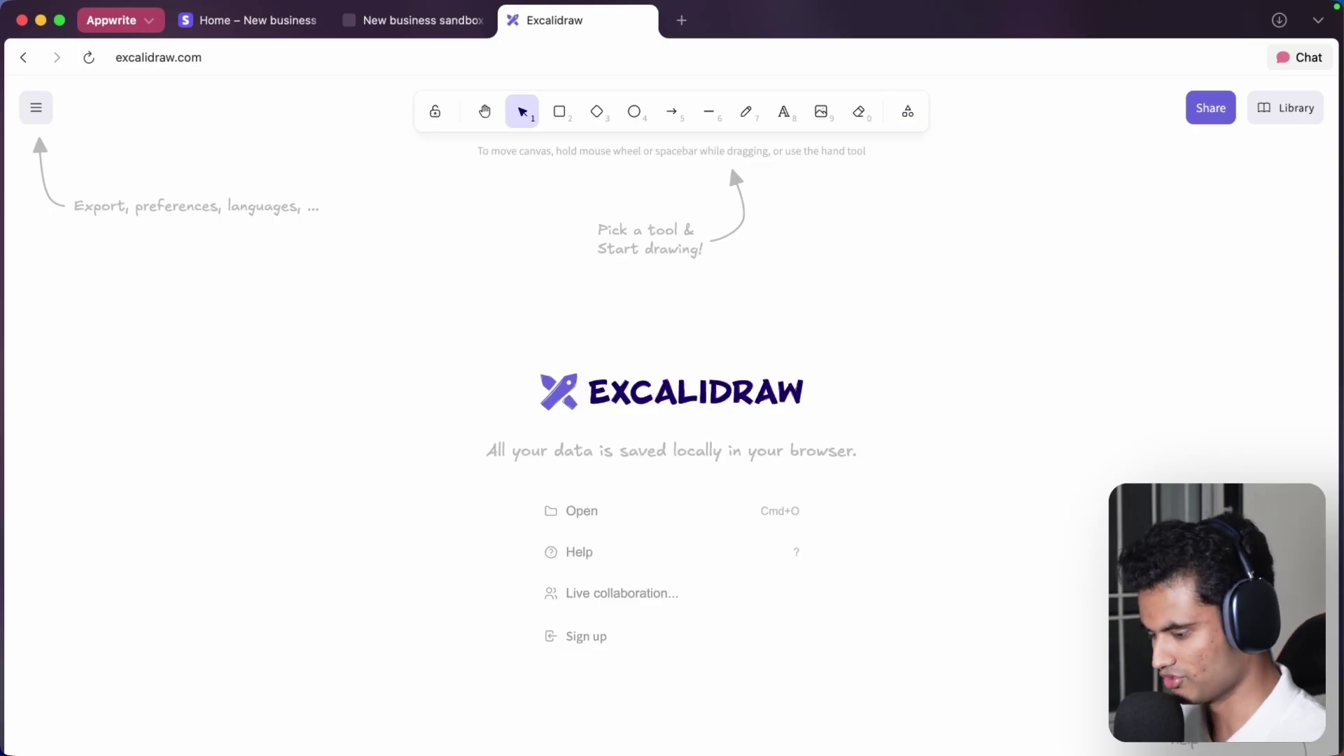
# - Draw boxes labelled Frontend and Backend, joined by a downward arrow
pyautogui.click(560, 114)
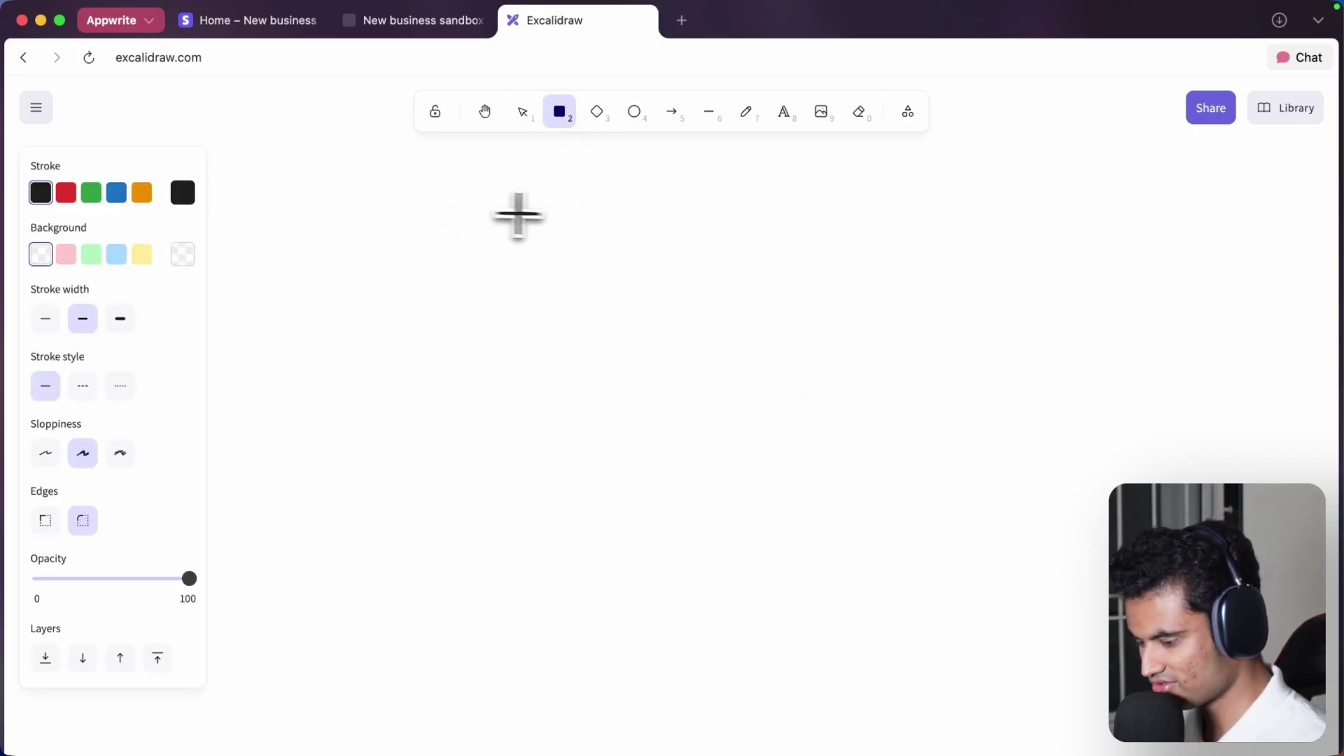
pyautogui.moveTo(484, 254); pyautogui.dragTo(717, 420)
pyautogui.hscroll(3, 774, 325)
pyautogui.click(559, 112)
pyautogui.scroll(3, 581, 357)
pyautogui.scroll(2, 581, 357)
pyautogui.moveTo(467, 199); pyautogui.dragTo(692, 355)
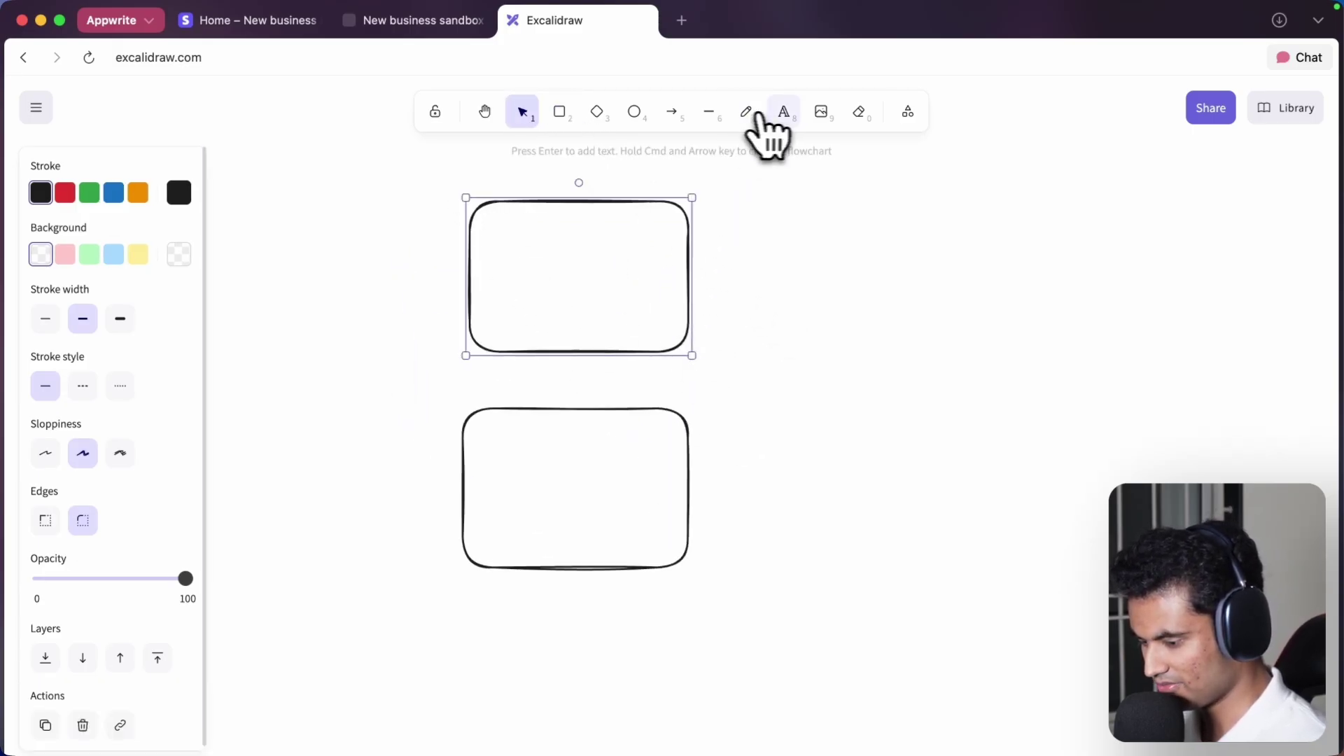
pyautogui.click(784, 112)
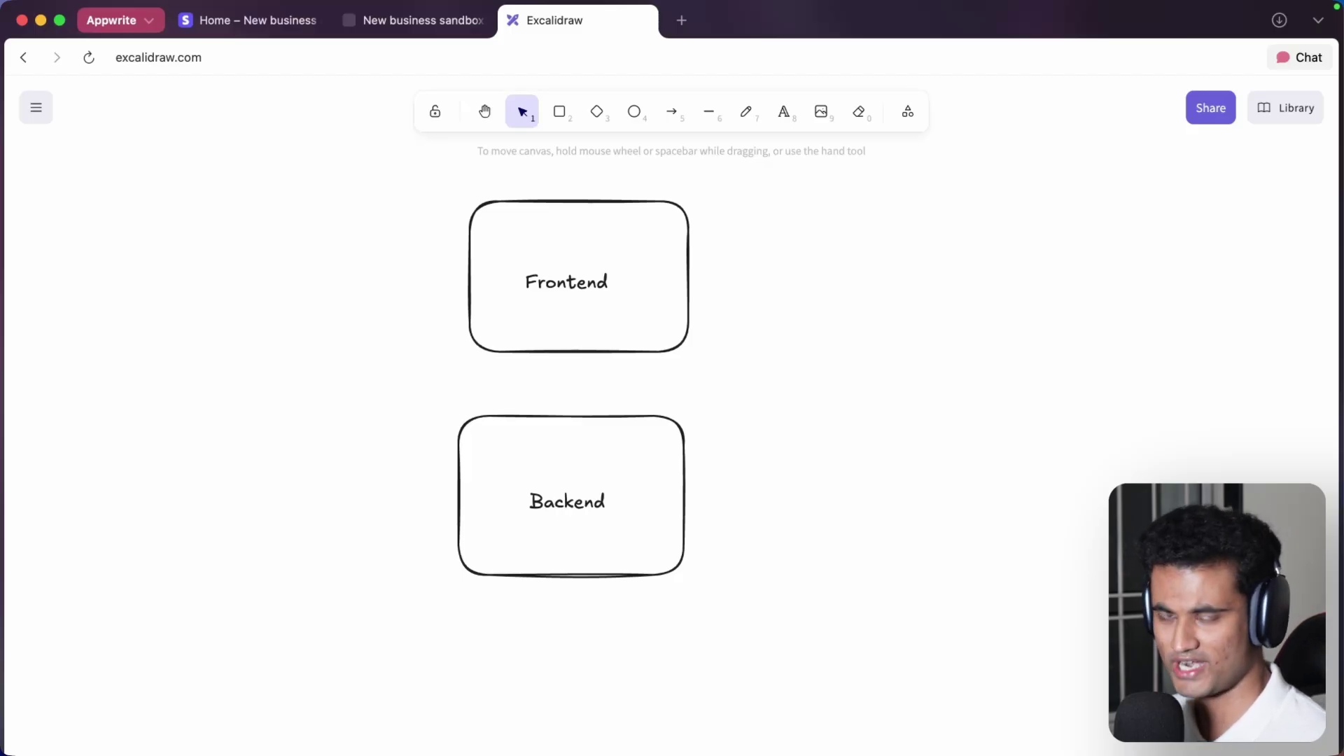
pyautogui.scroll(-1, 690, 189)
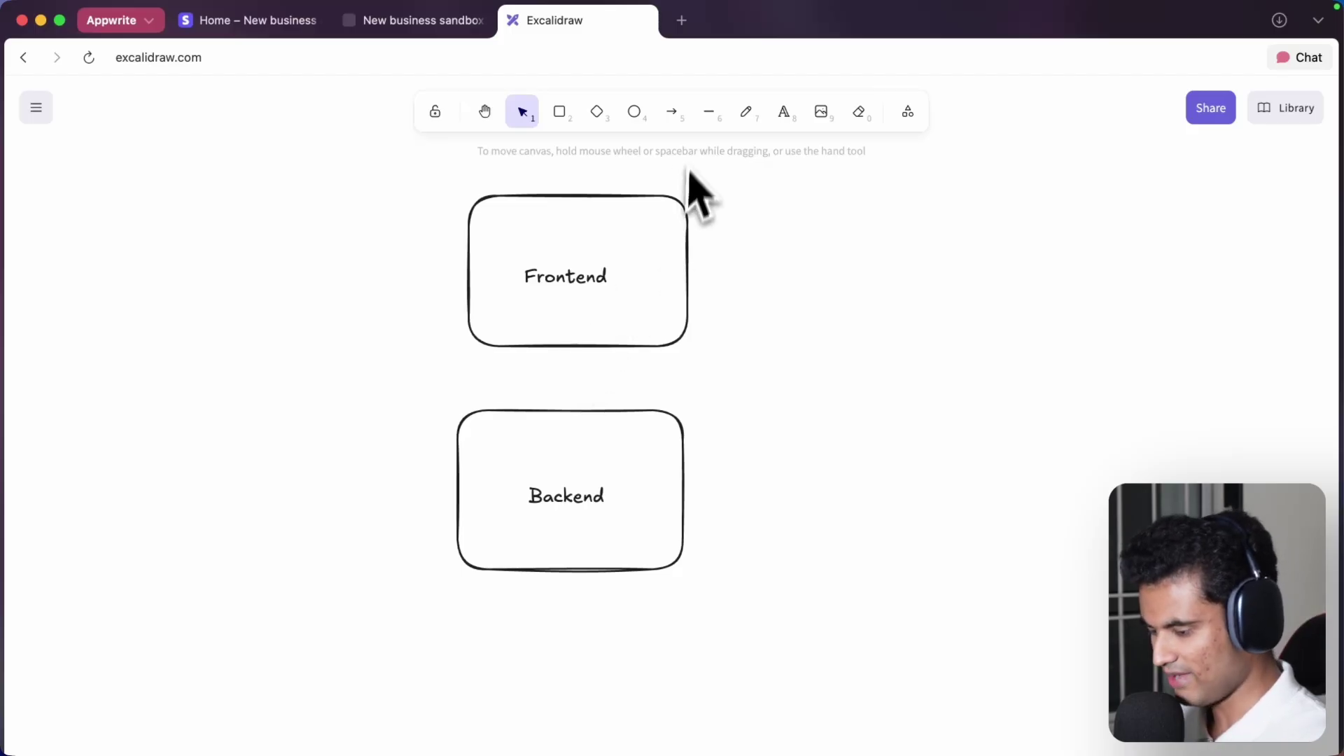
pyautogui.click(672, 113)
pyautogui.moveTo(576, 350); pyautogui.dragTo(578, 405)
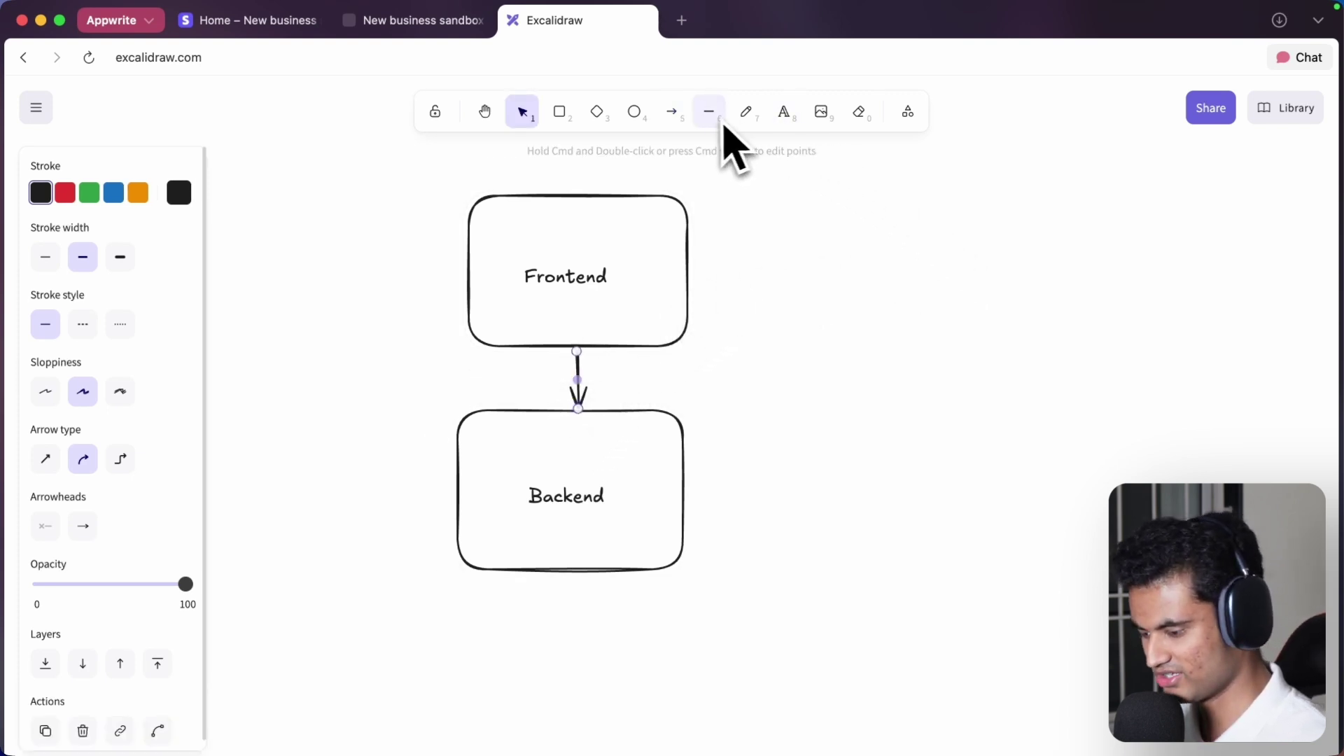
# - Add a small price box reading $100 inside the Frontend box
pyautogui.click(565, 114)
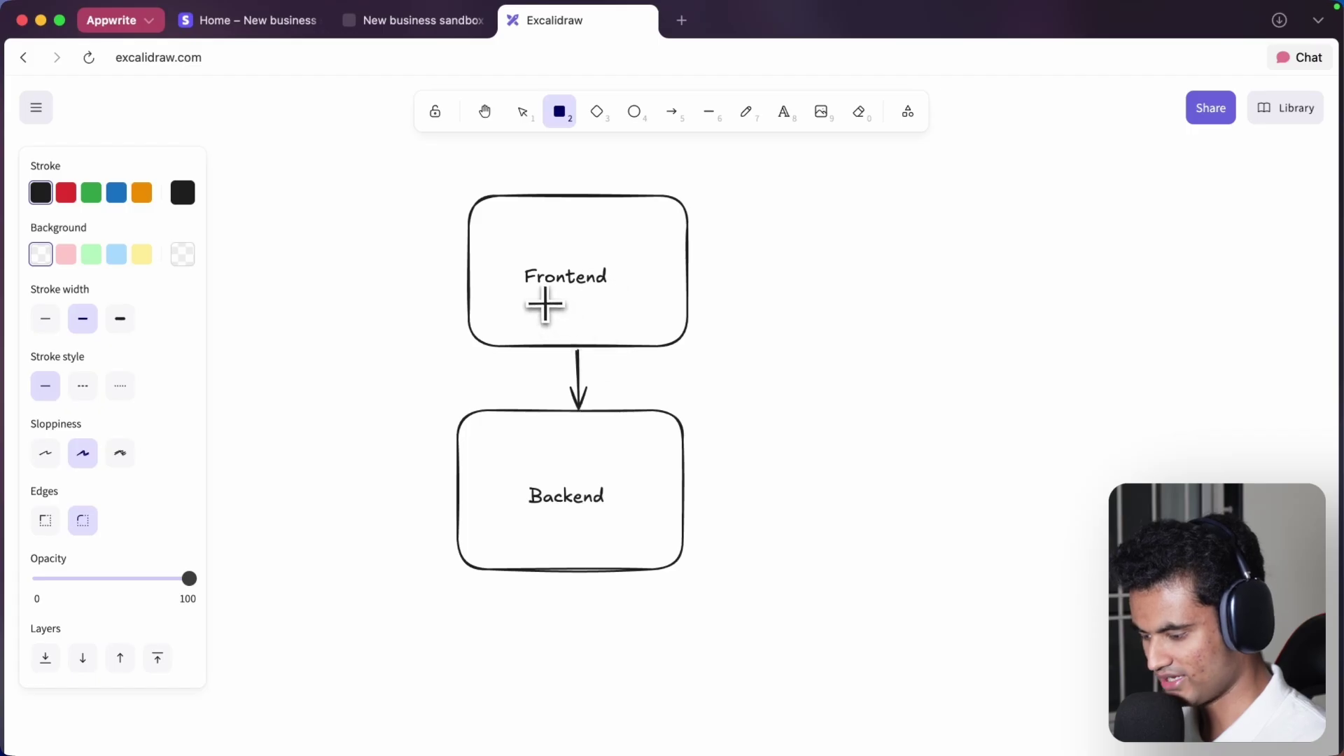
pyautogui.moveTo(540, 299); pyautogui.dragTo(658, 337)
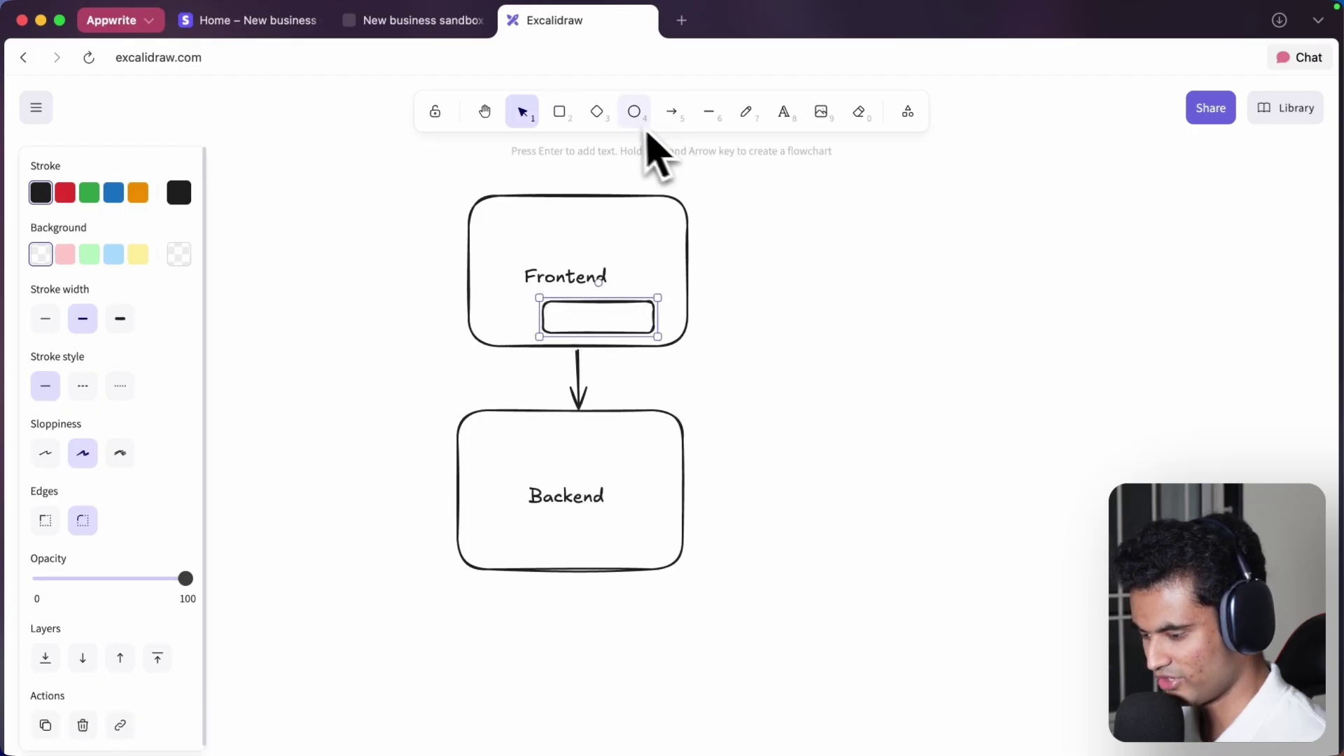
pyautogui.click(785, 112)
pyautogui.click(606, 306)
pyautogui.write('$100')
pyautogui.click(862, 308)
pyautogui.scroll(-2, 861, 308)
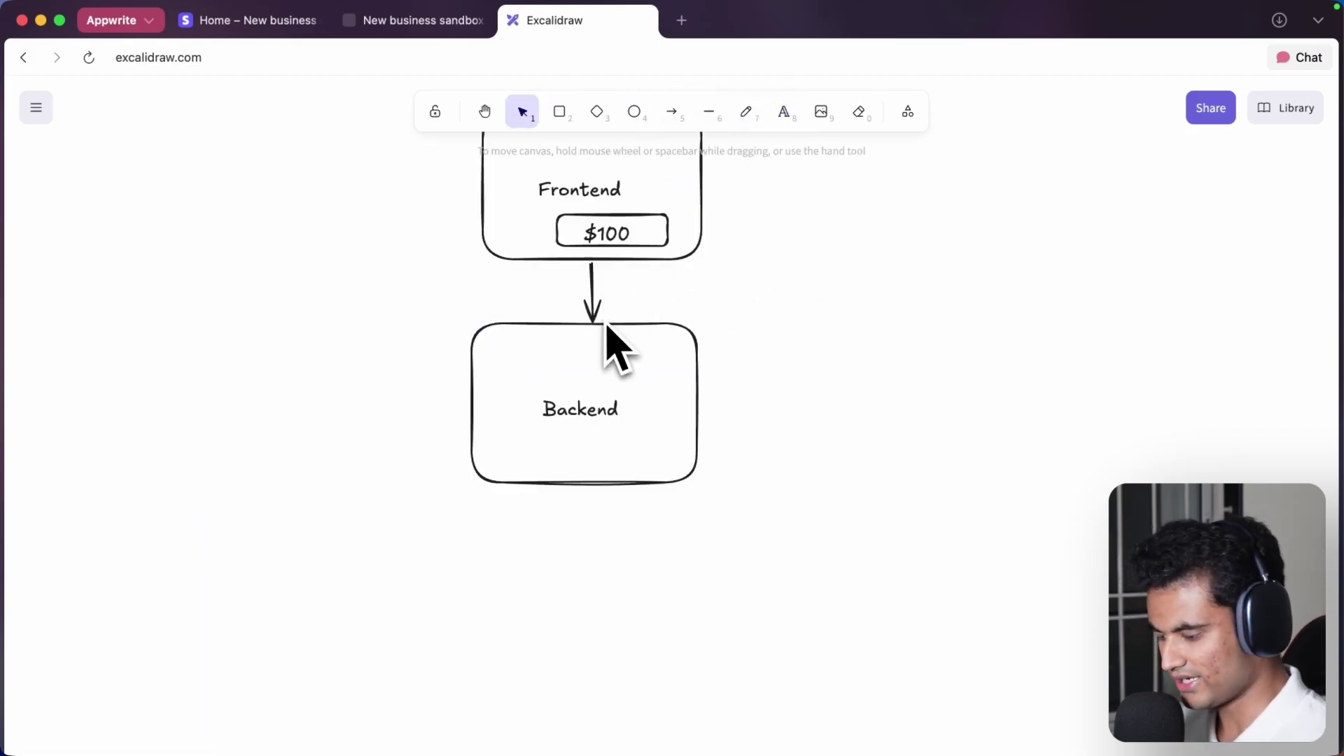
pyautogui.scroll(-4, 729, 339)
pyautogui.scroll(-2, 729, 542)
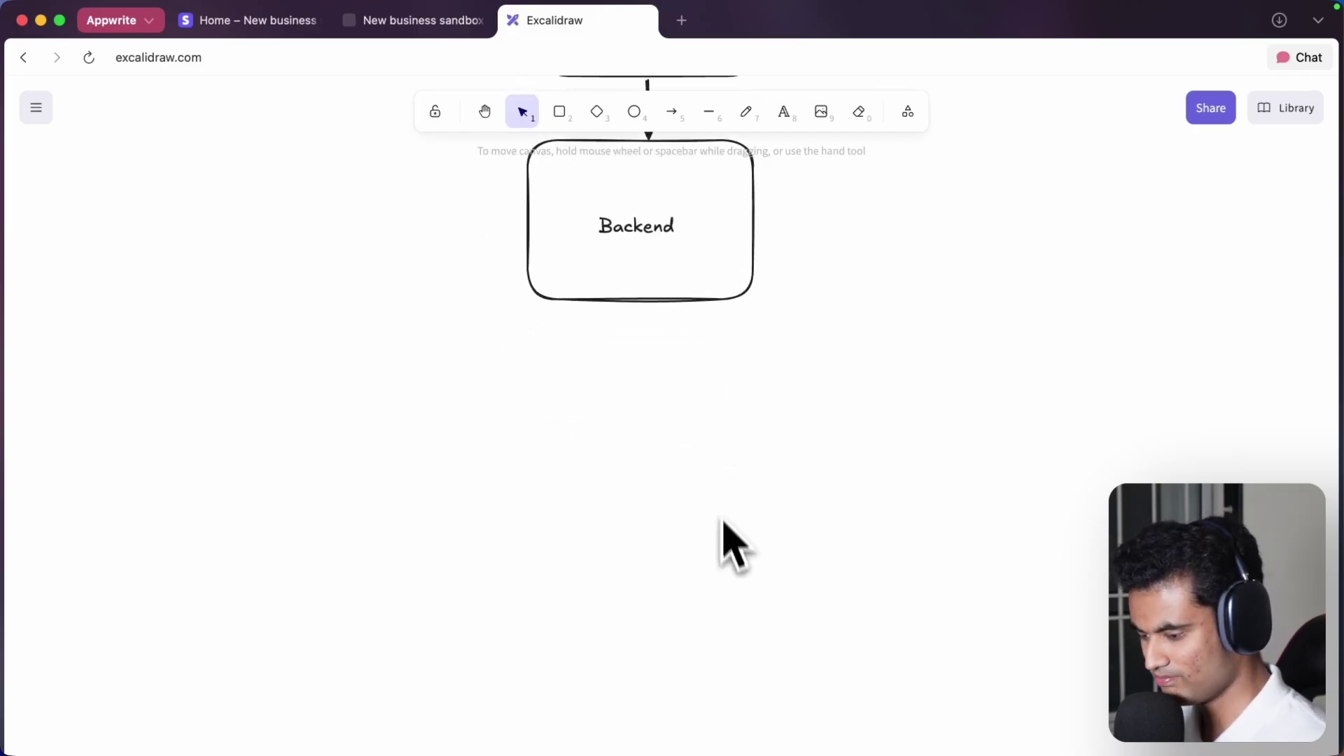
# - Draw a large rectangle below the Backend box
pyautogui.click(597, 112)
pyautogui.click(560, 112)
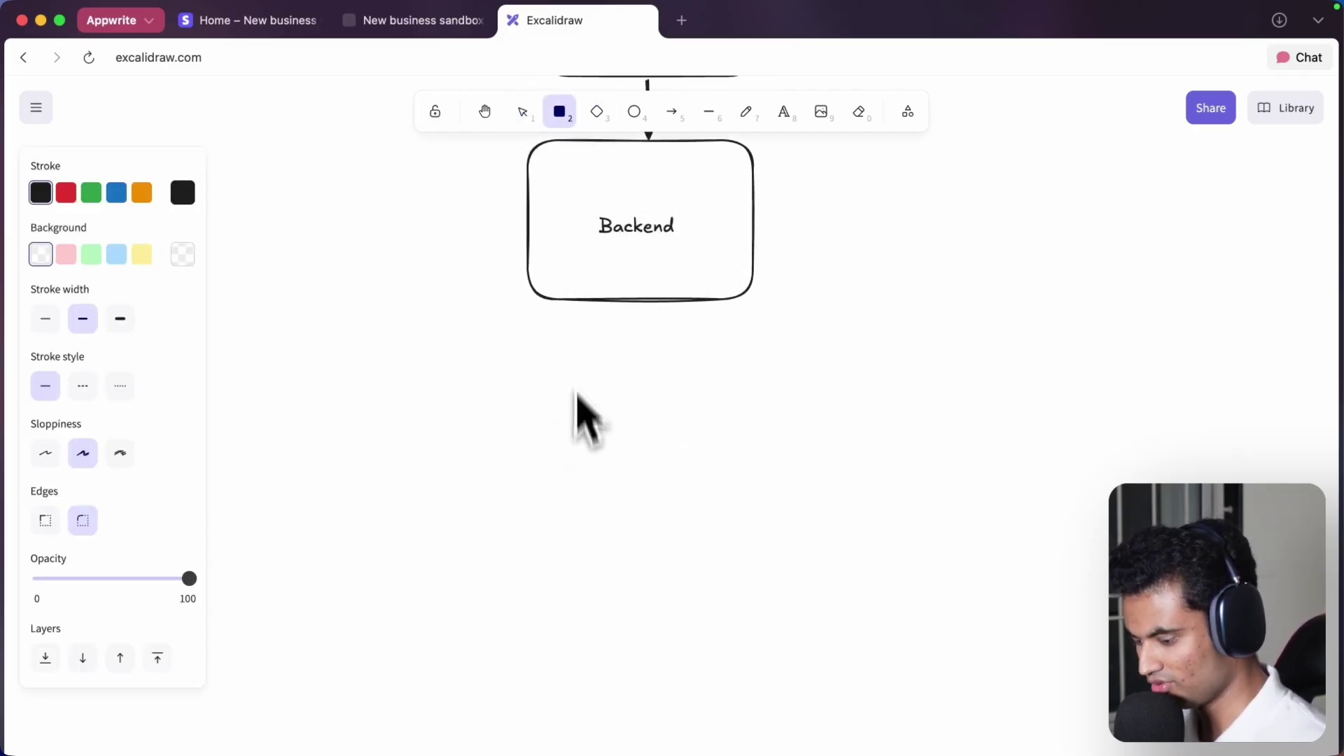
pyautogui.moveTo(446, 390)
pyautogui.mouseDown()
pyautogui.moveTo(958, 549)
pyautogui.moveTo(1044, 645)
pyautogui.moveTo(1020, 696)
pyautogui.moveTo(980, 709)
pyautogui.mouseUp()
# - Label the large box Stripe, centre the label, and draw an arrow from Backend down to it
pyautogui.press('t')
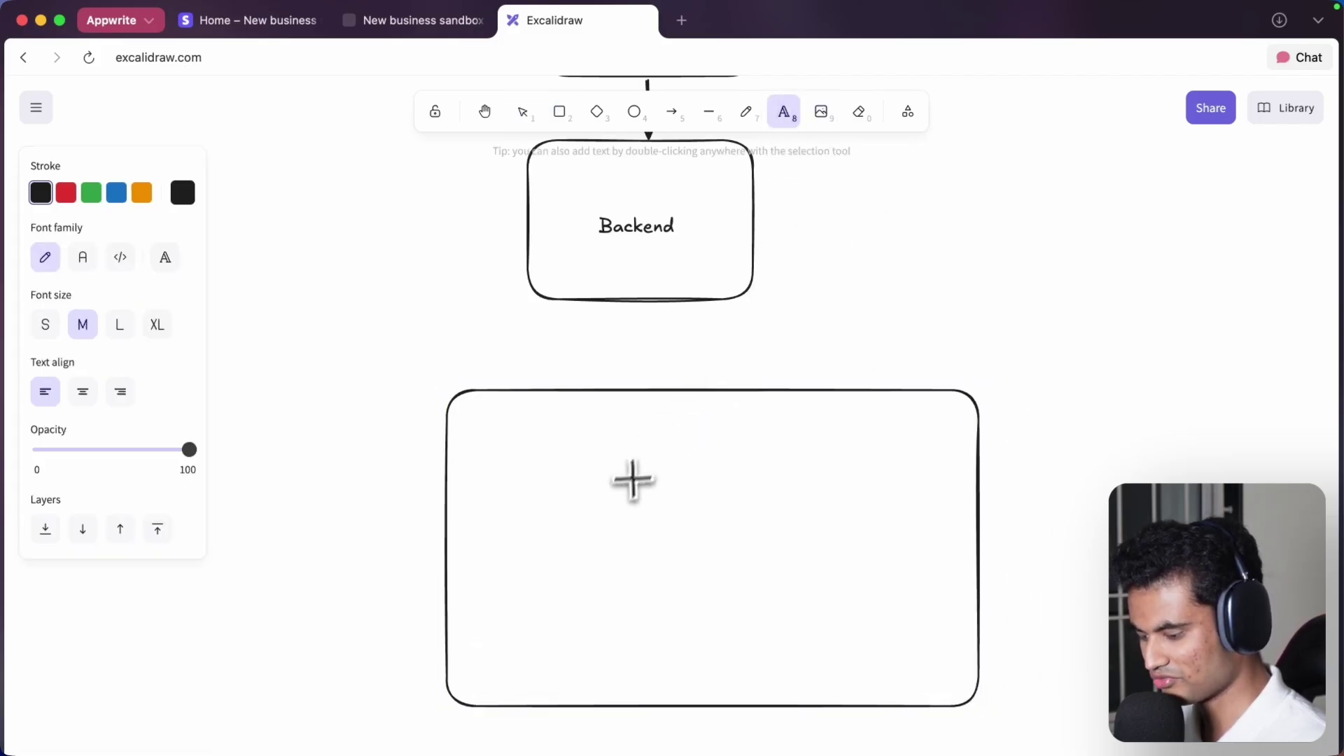
pyautogui.click(624, 513)
pyautogui.write('Stripe')
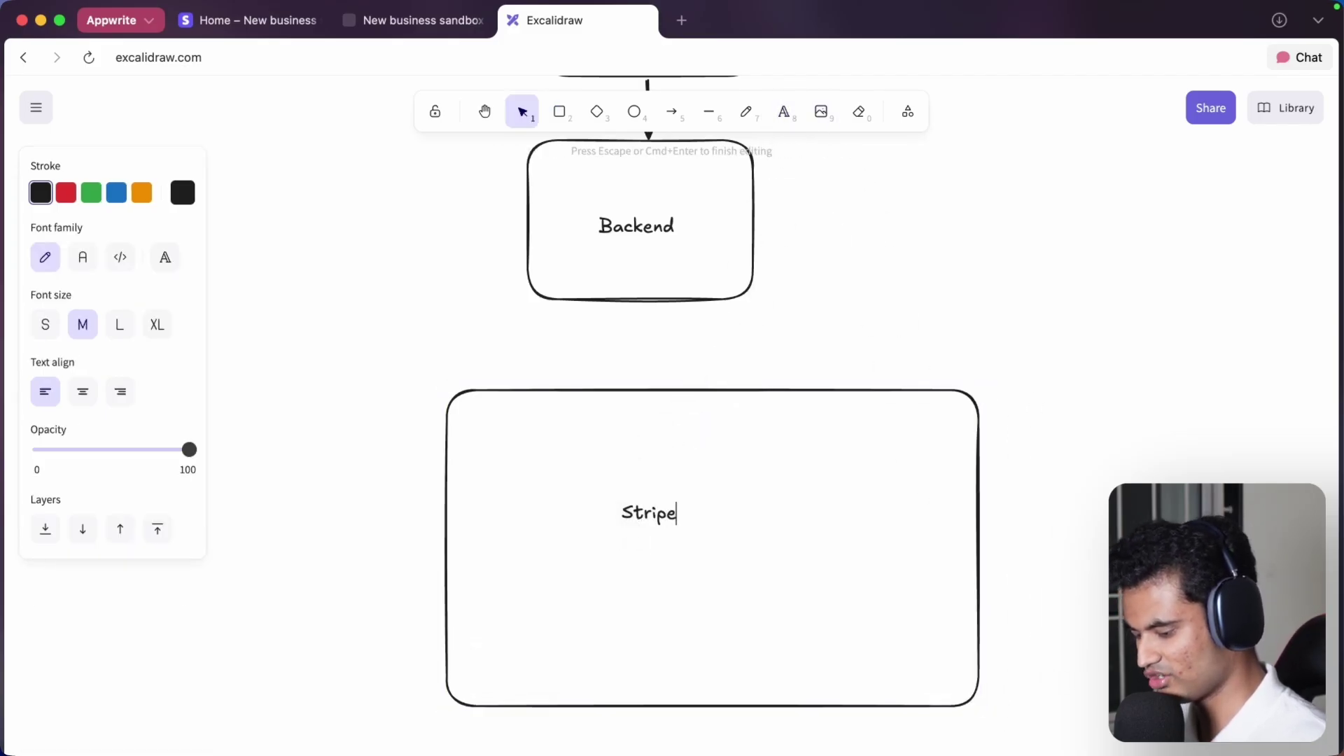
pyautogui.press('Escape')
pyautogui.moveTo(631, 524); pyautogui.dragTo(715, 544)
pyautogui.click(963, 204)
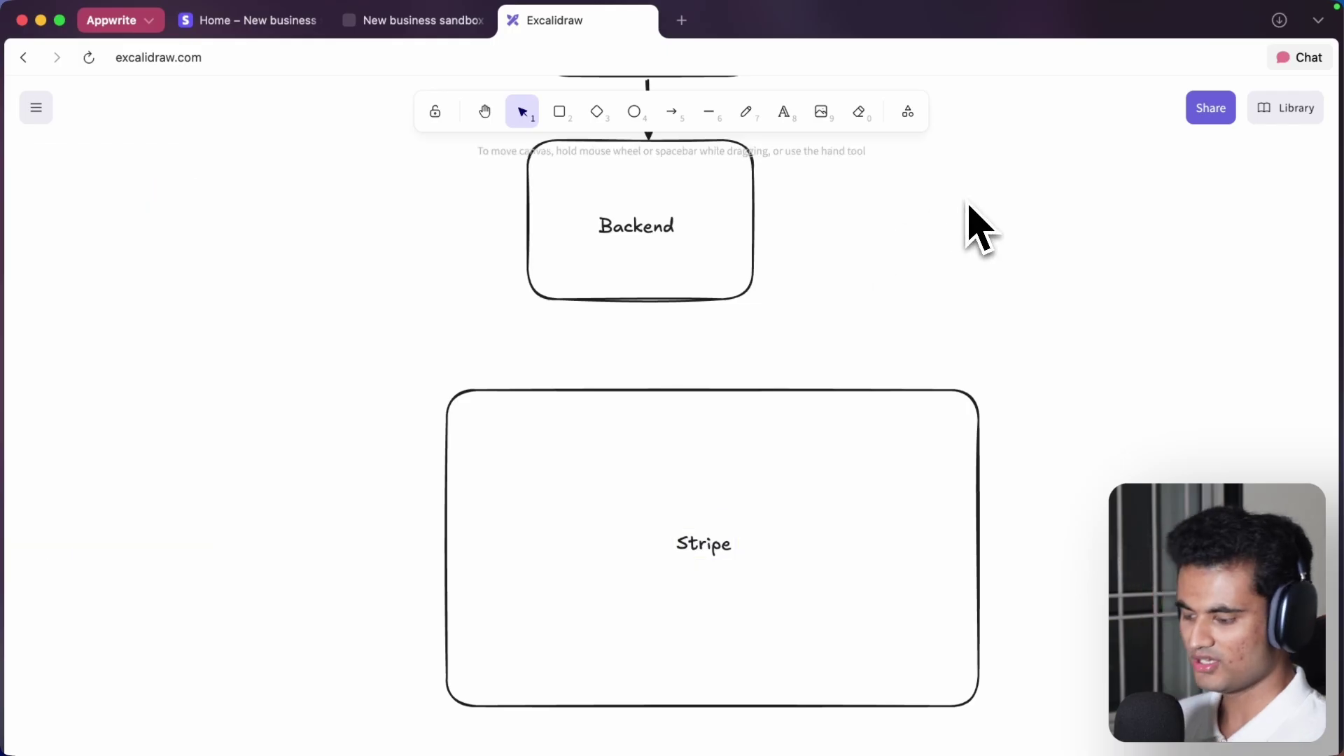
pyautogui.click(673, 112)
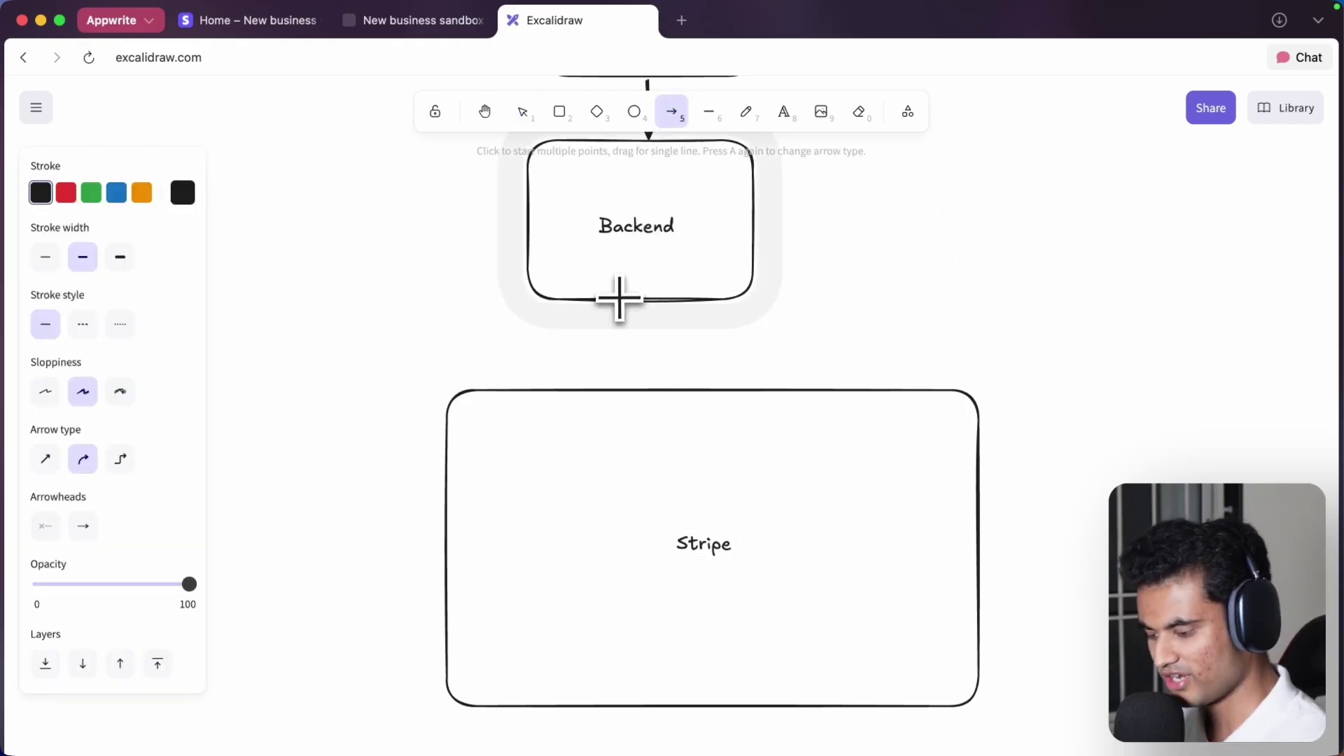
pyautogui.moveTo(618, 301); pyautogui.dragTo(651, 382)
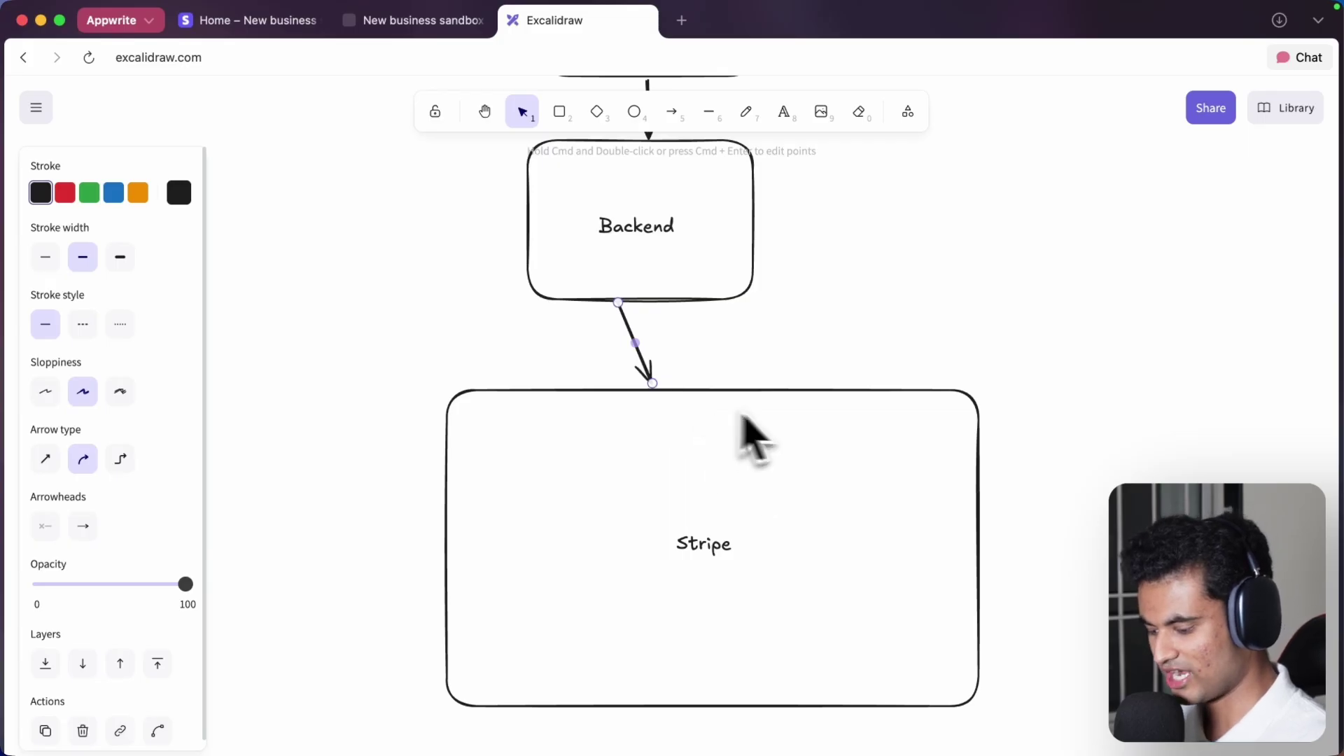
# - Draw an arrow from Stripe back up to Backend and start typing its 'payment link' label
pyautogui.click(673, 113)
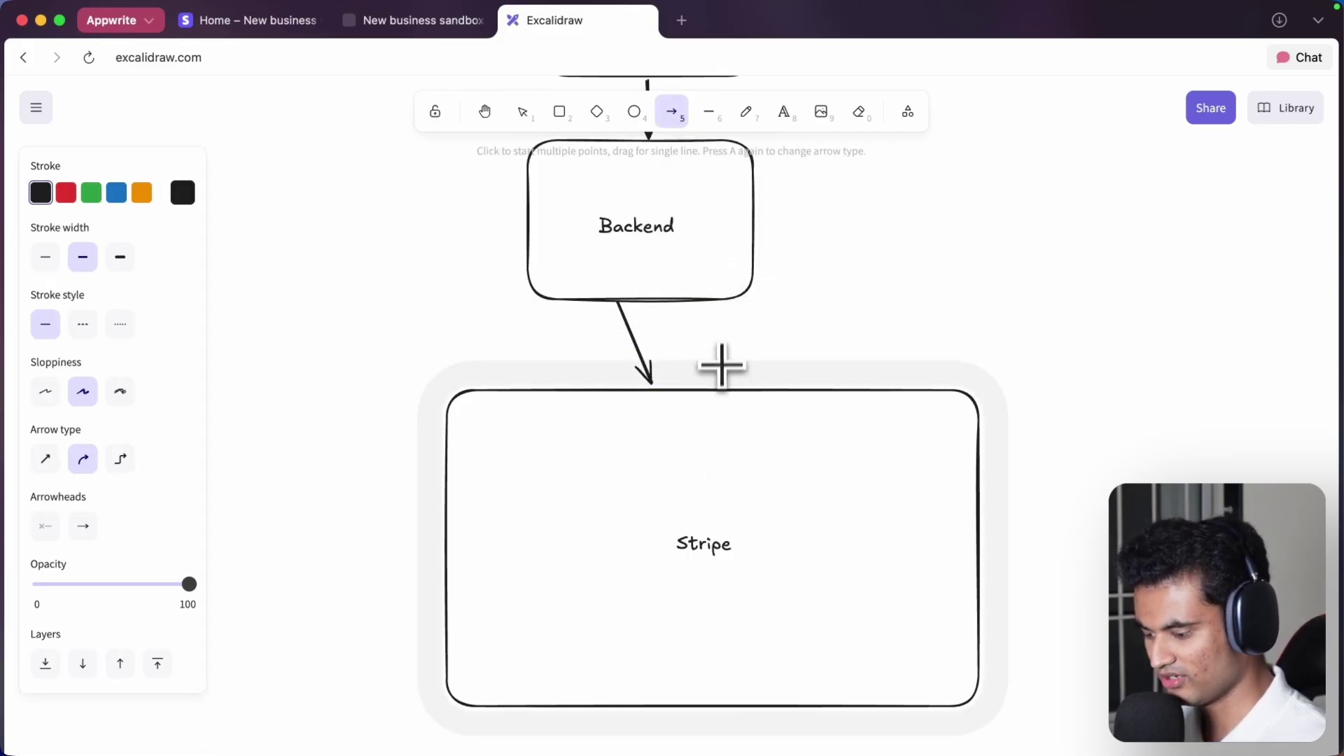
pyautogui.moveTo(723, 384); pyautogui.dragTo(693, 305)
pyautogui.scroll(5, 694, 304)
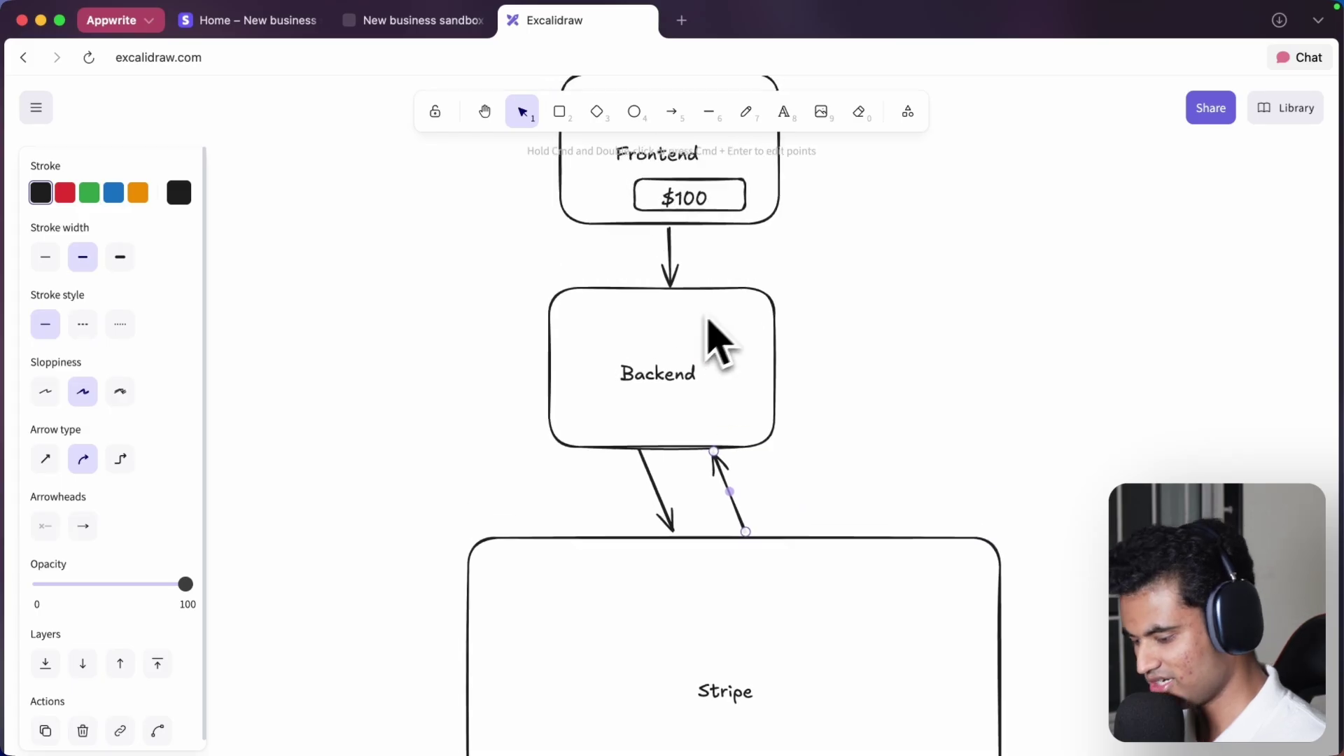
pyautogui.click(747, 112)
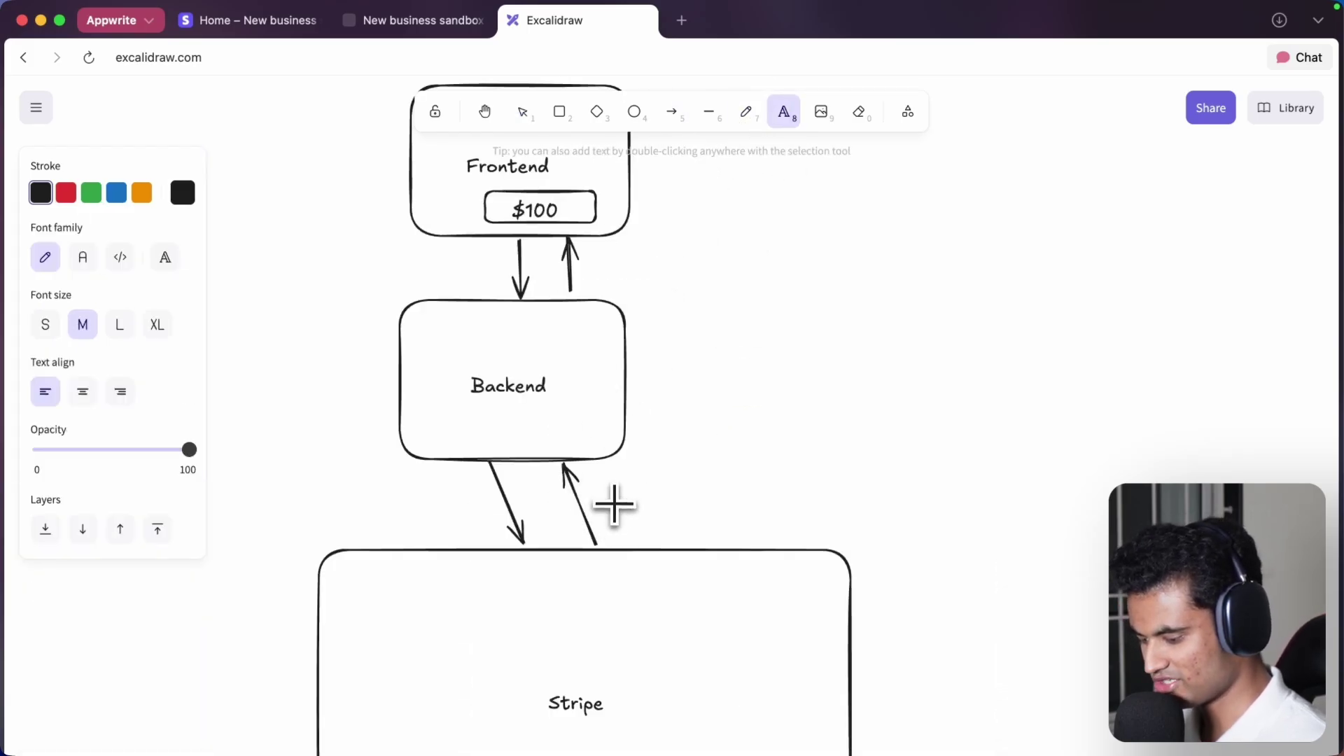
pyautogui.click(606, 507)
pyautogui.write('payment link')
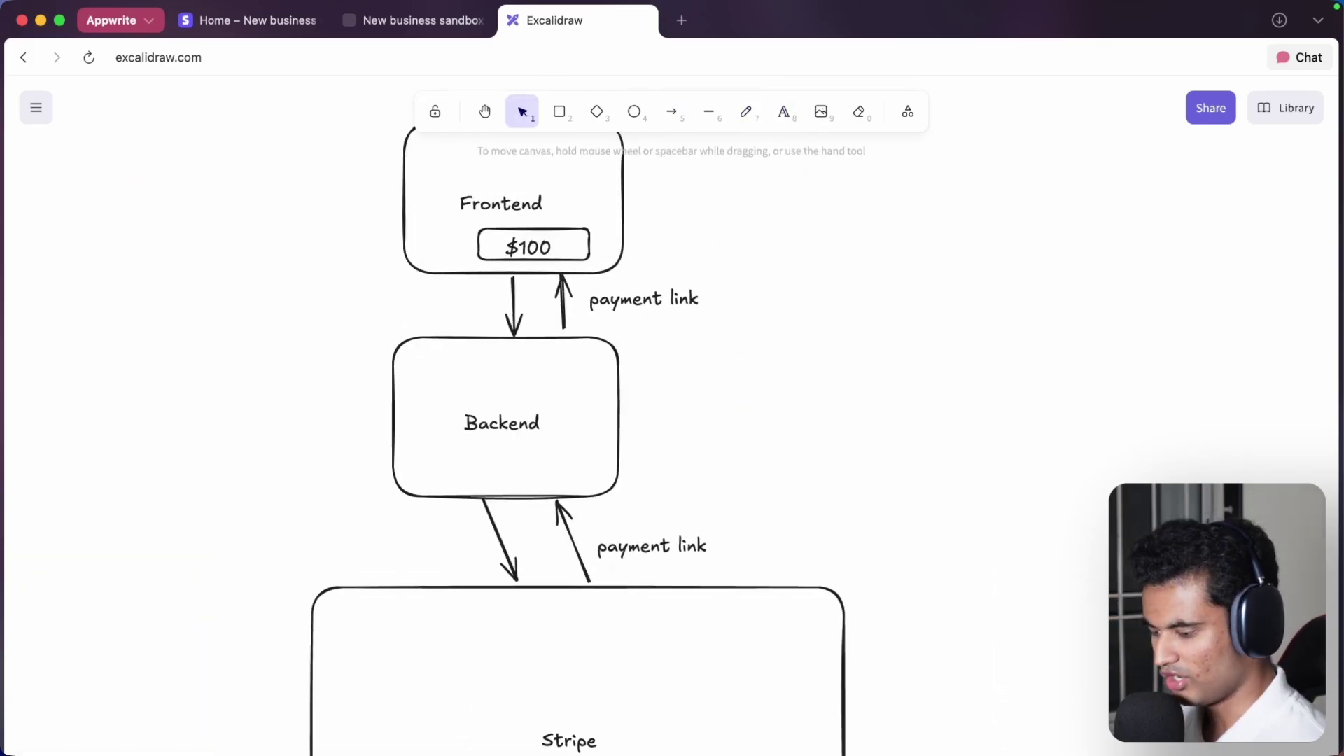
pyautogui.scroll(5, 581, 420)
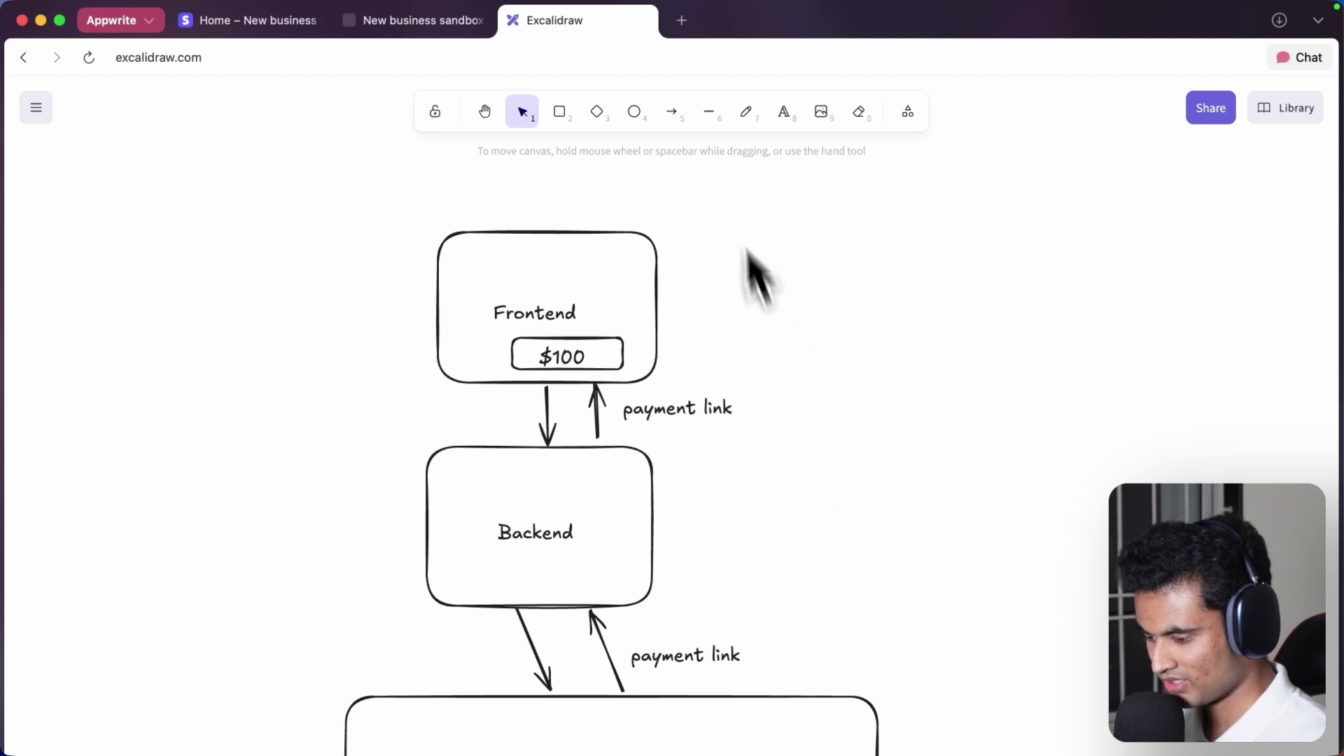
# - Draw a right-curving arrow from Frontend down to Stripe and move a 'payment link' label beside it
pyautogui.click(672, 112)
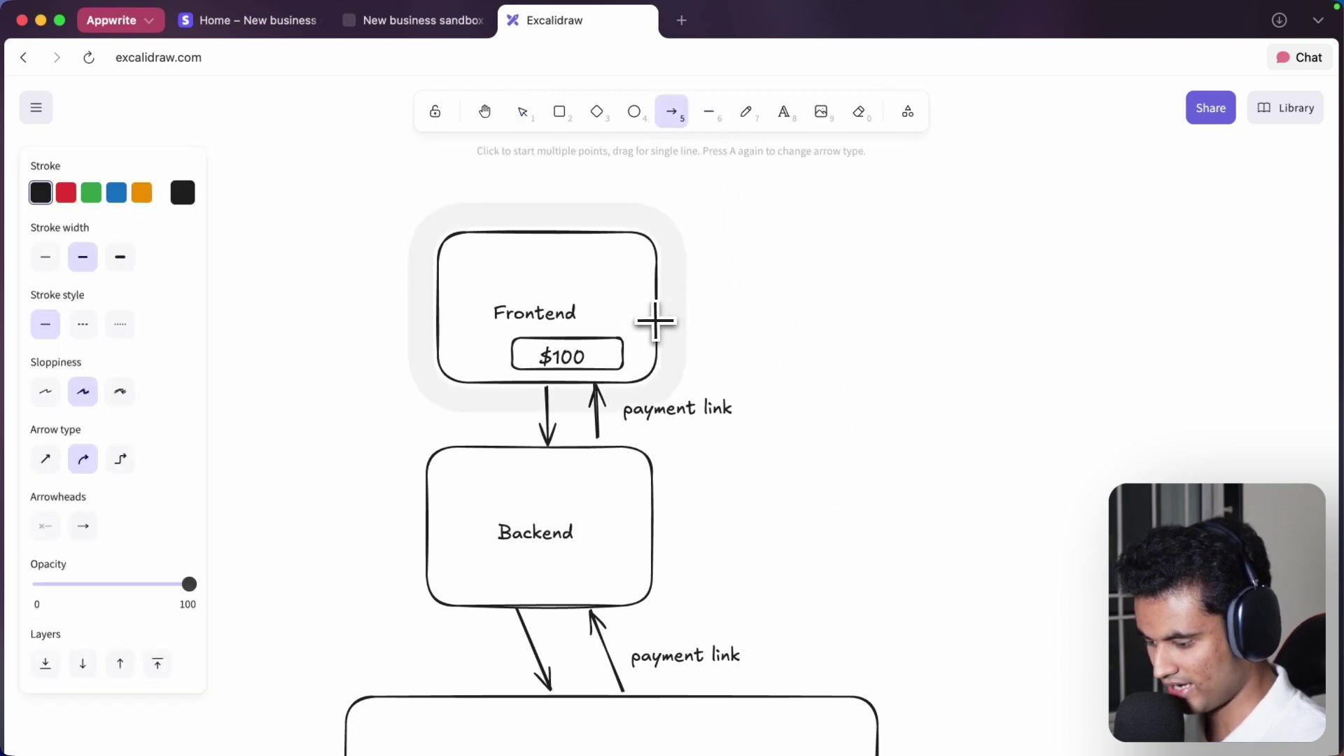
pyautogui.moveTo(658, 321)
pyautogui.mouseDown()
pyautogui.moveTo(914, 600)
pyautogui.moveTo(807, 674)
pyautogui.mouseUp()
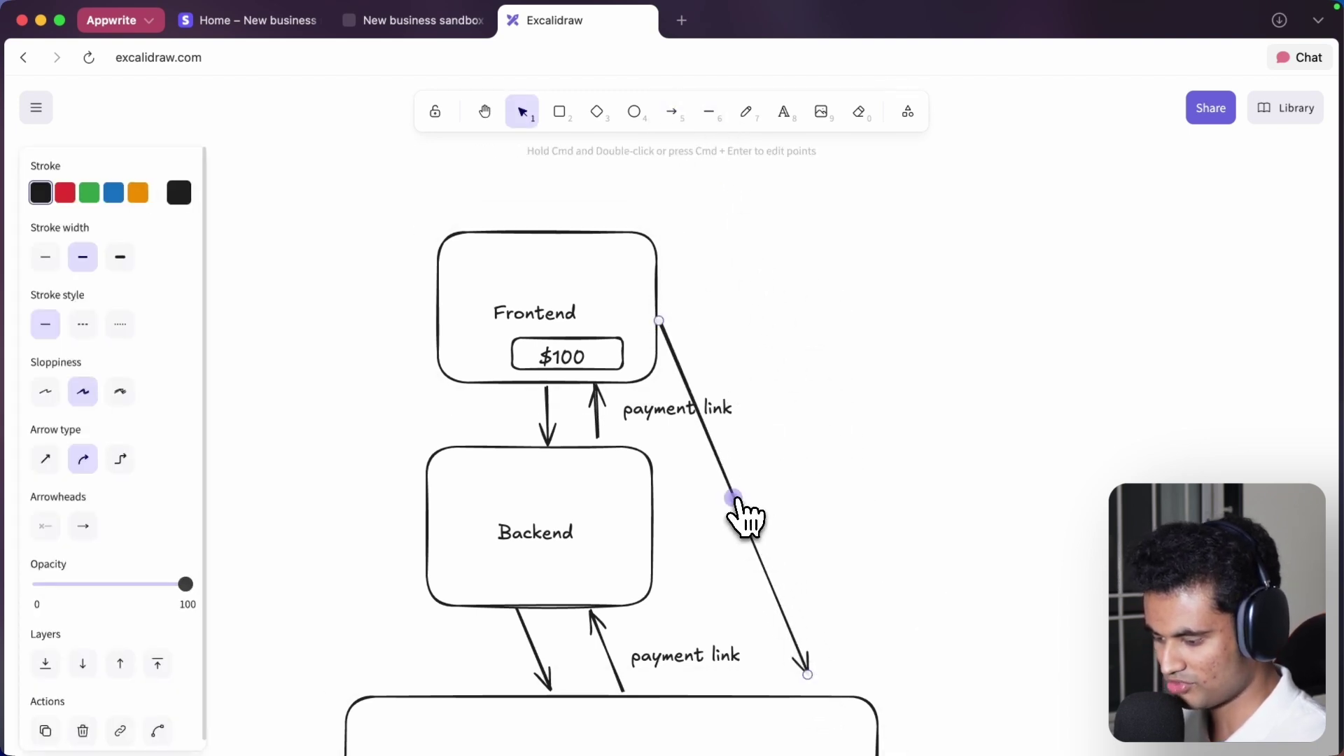
pyautogui.moveTo(733, 500); pyautogui.dragTo(880, 518)
pyautogui.click(645, 420)
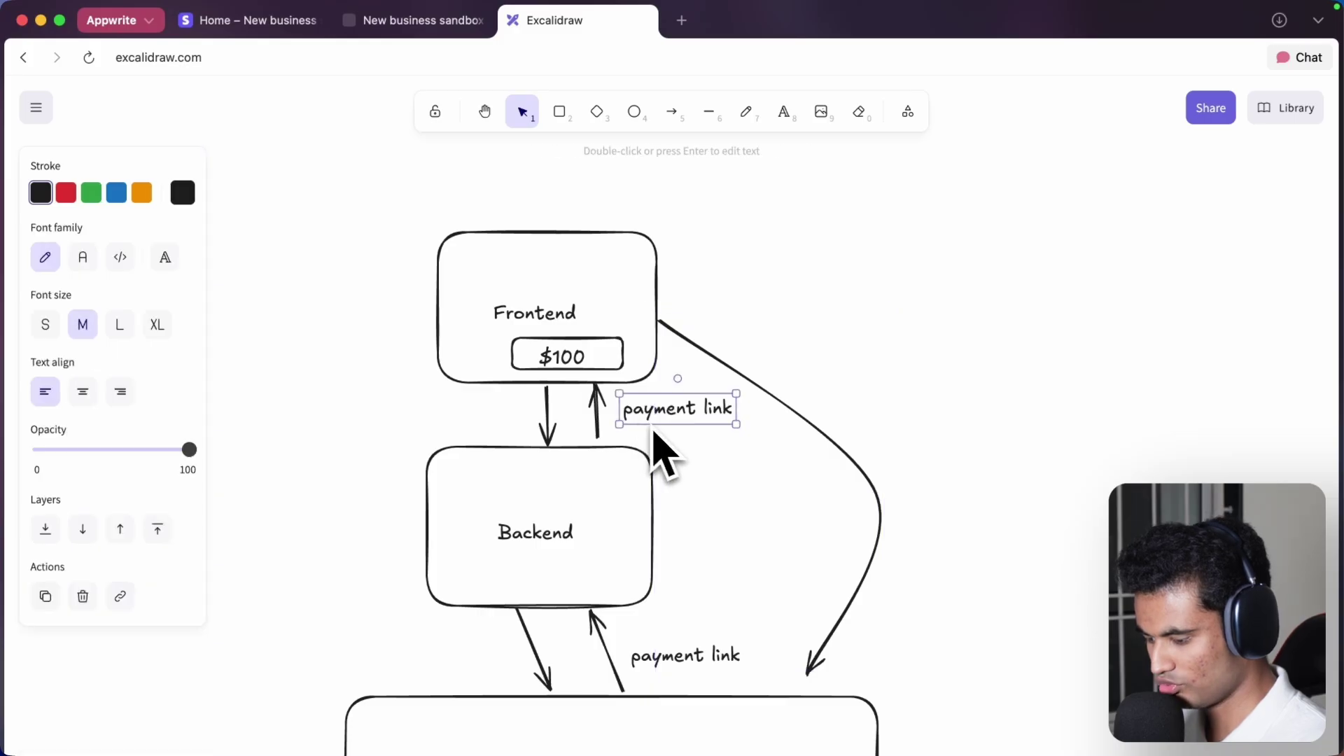
pyautogui.moveTo(676, 424); pyautogui.dragTo(960, 451)
# - Draw an arrow from Stripe up to Frontend and curve it out to the left
pyautogui.scroll(-3, 1001, 593)
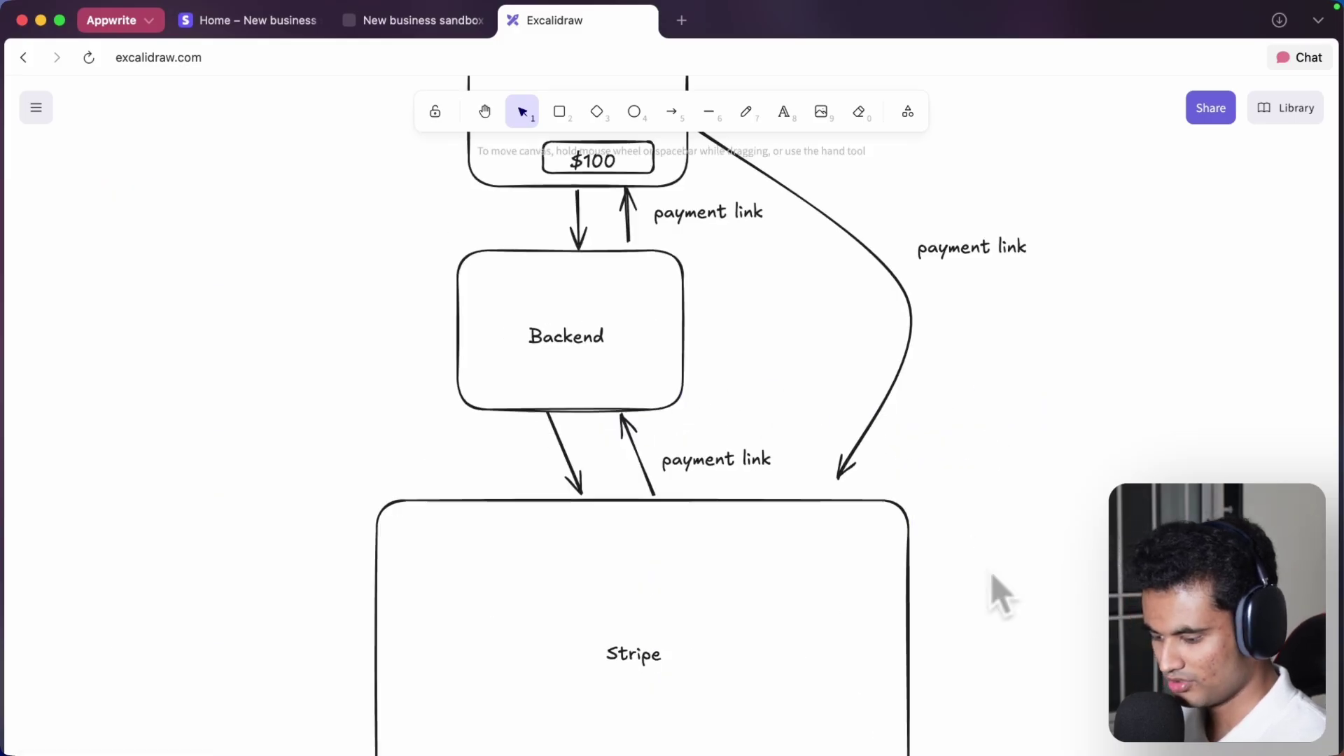
pyautogui.scroll(-5, 1001, 594)
pyautogui.scroll(2, 879, 399)
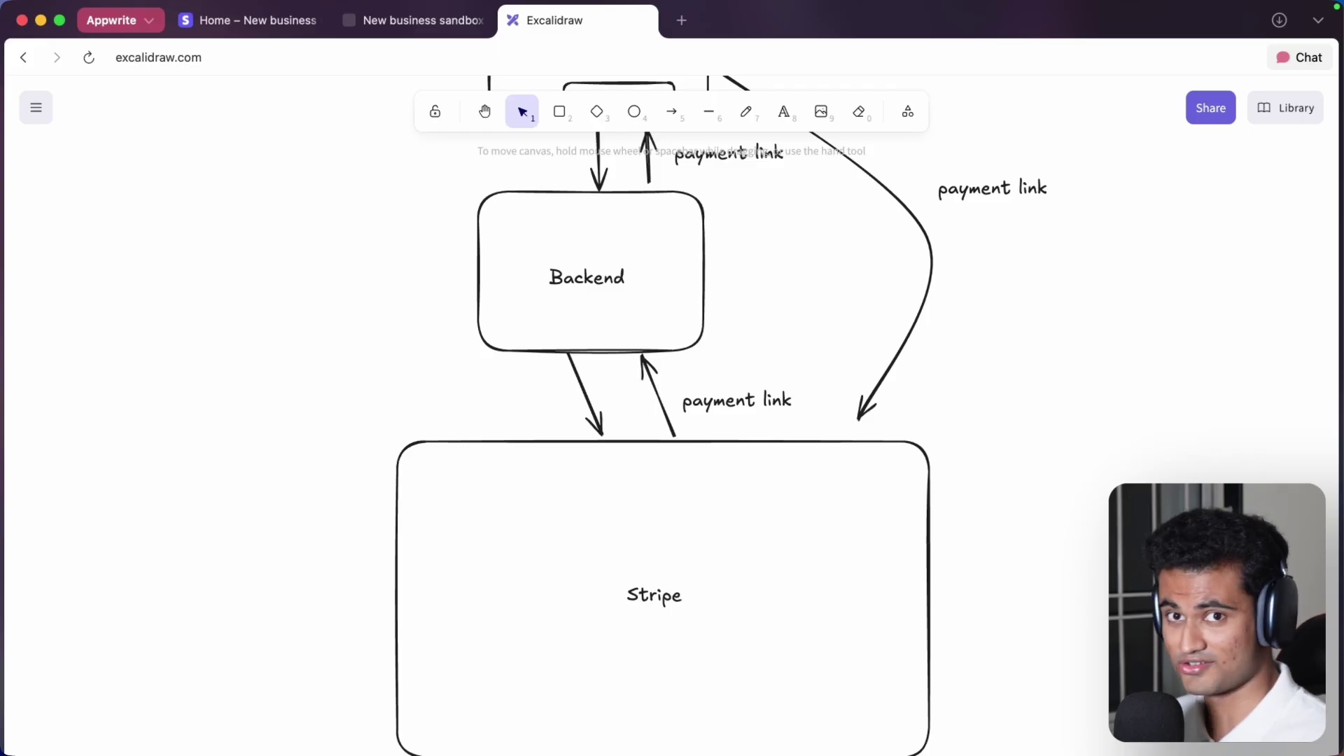
pyautogui.scroll(3, 672, 421)
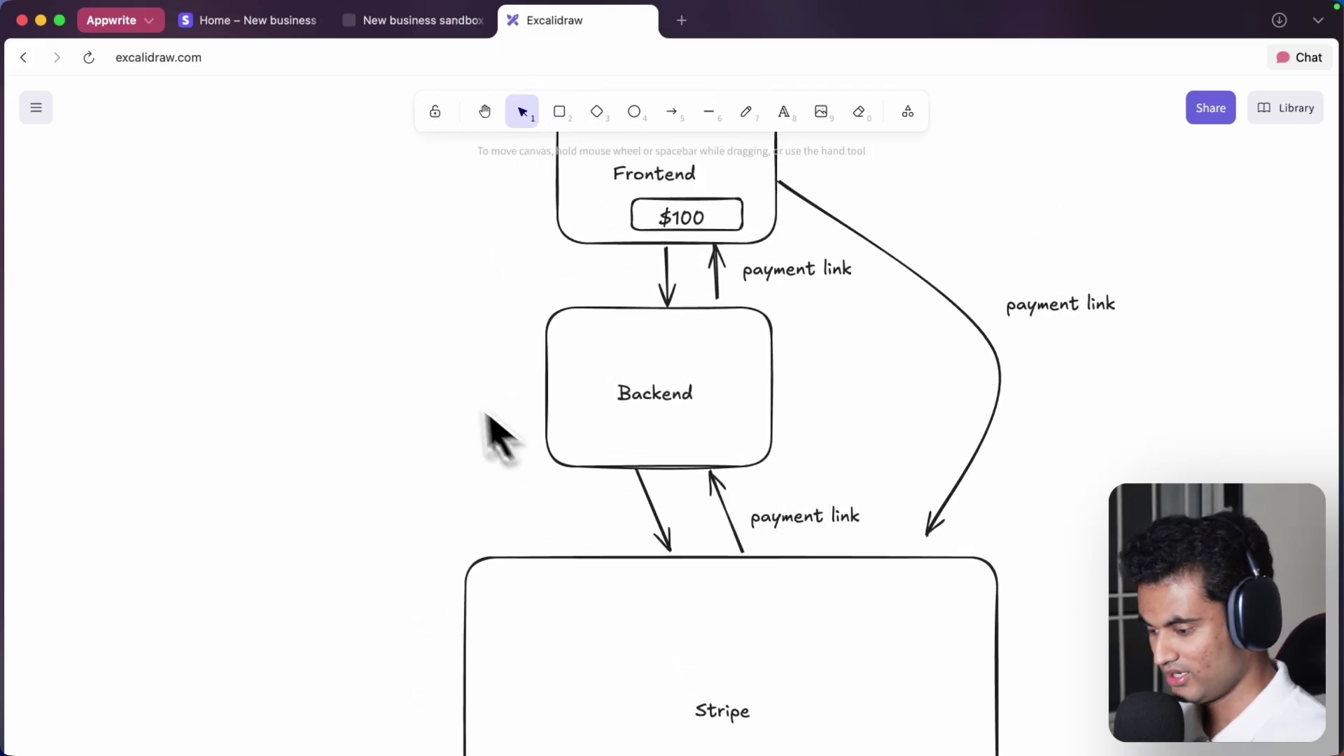
pyautogui.hscroll(-2, 534, 452)
pyautogui.scroll(1, 534, 452)
pyautogui.scroll(1, 533, 448)
pyautogui.hscroll(-1, 533, 448)
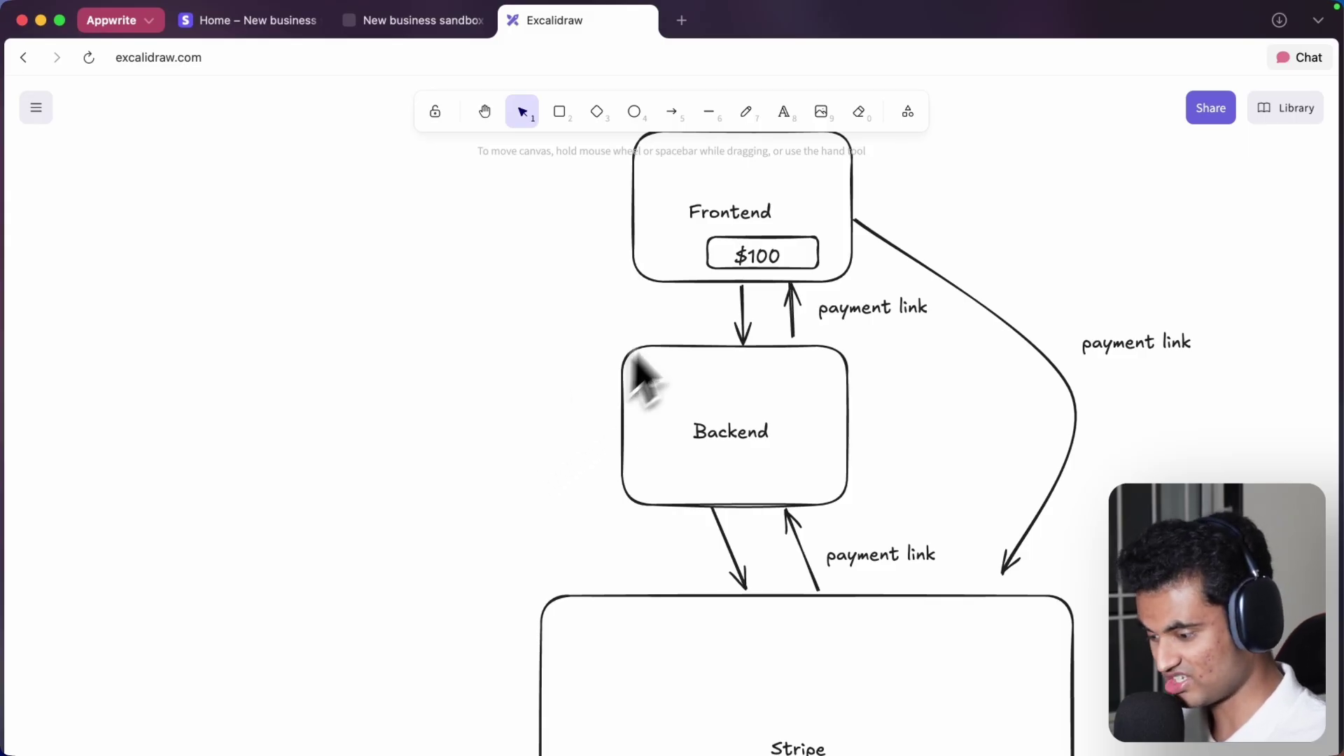
pyautogui.click(676, 119)
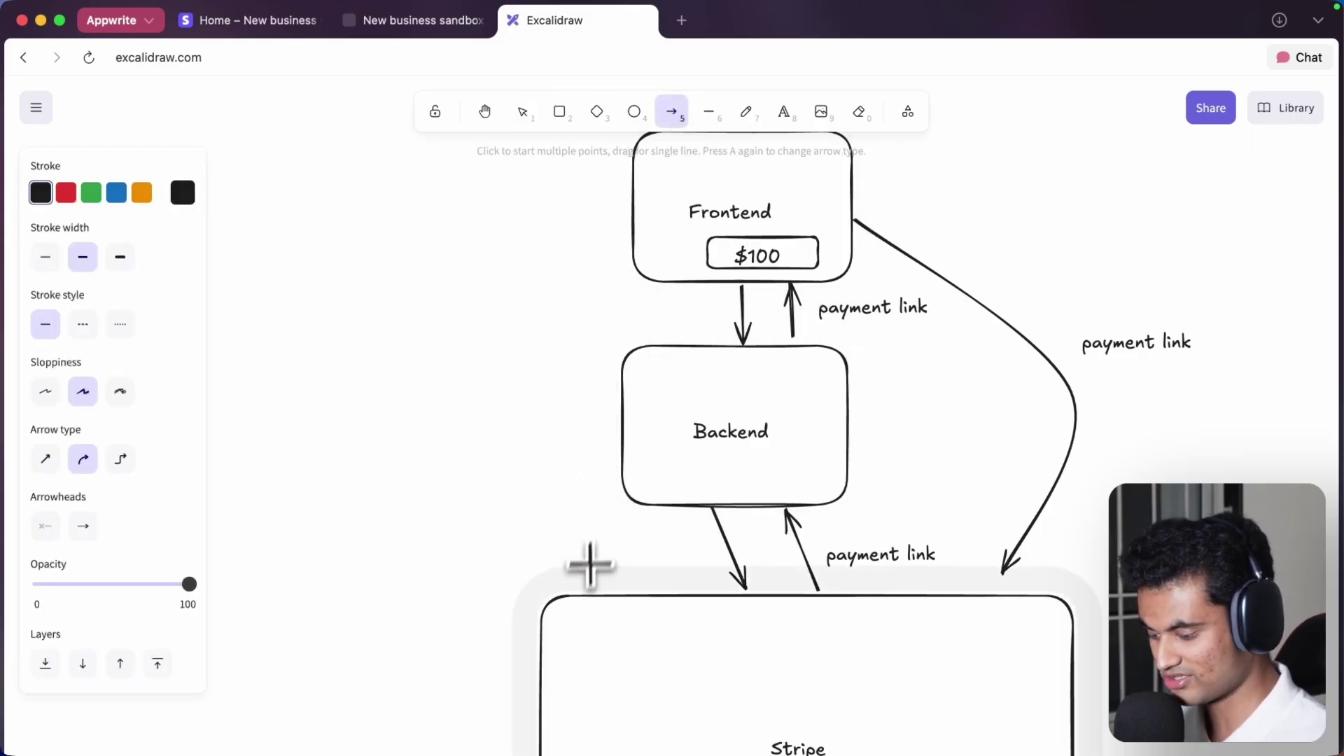
pyautogui.moveTo(561, 592); pyautogui.dragTo(633, 266)
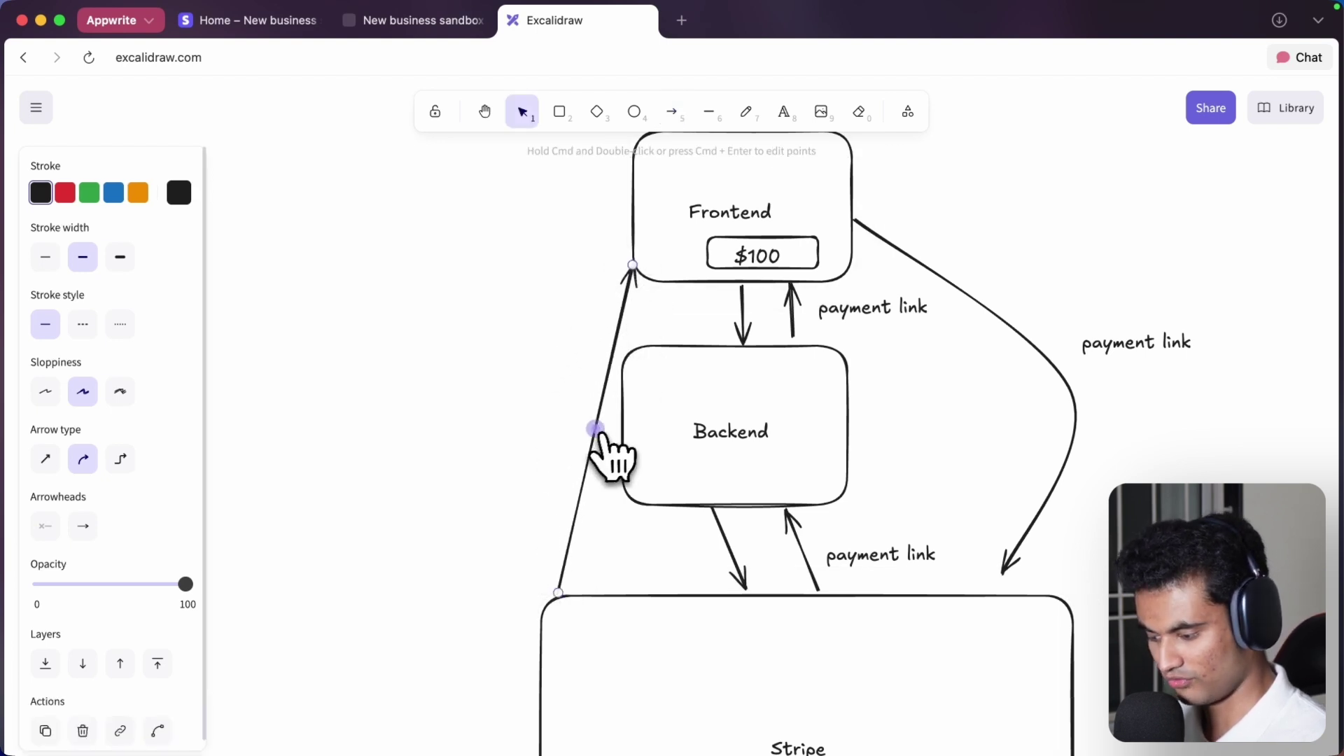
pyautogui.moveTo(596, 430); pyautogui.dragTo(522, 424)
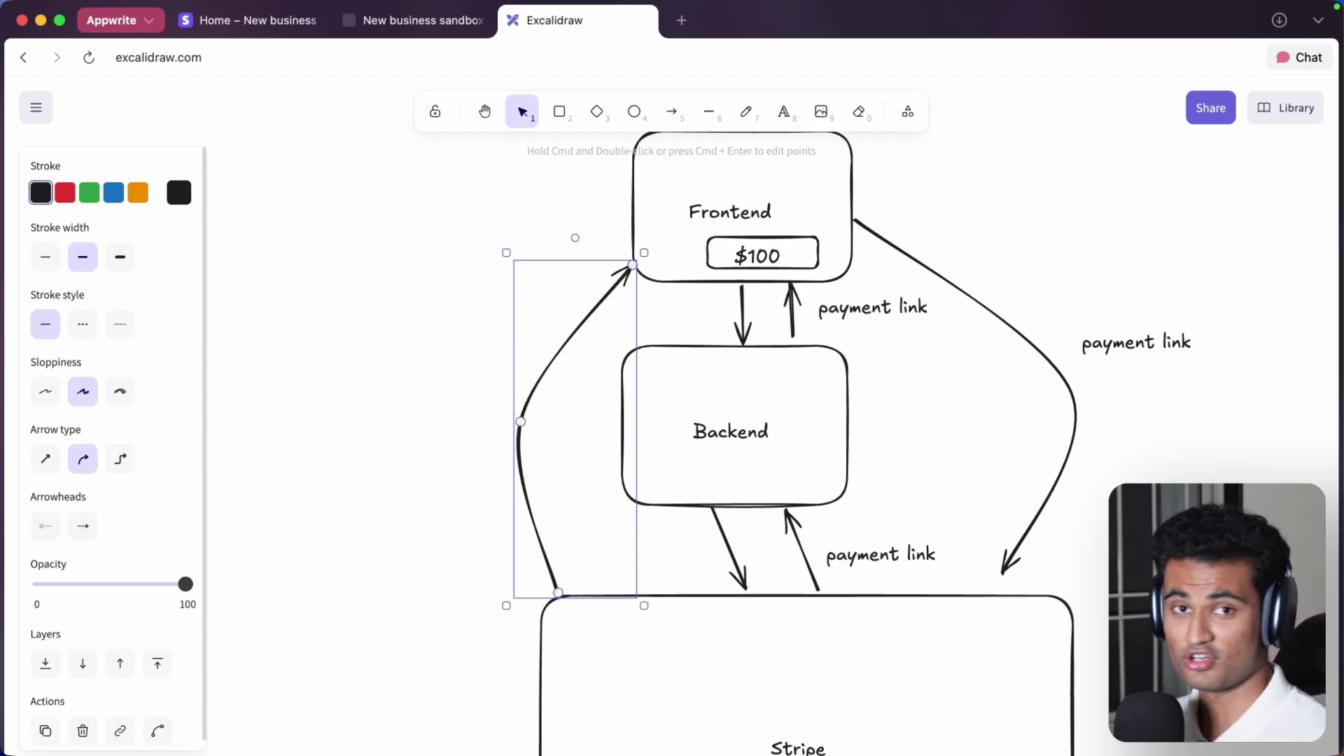
# - Draw a dashed arrow from the Stripe box curving left and up to Backend's left edge
pyautogui.click(765, 231)
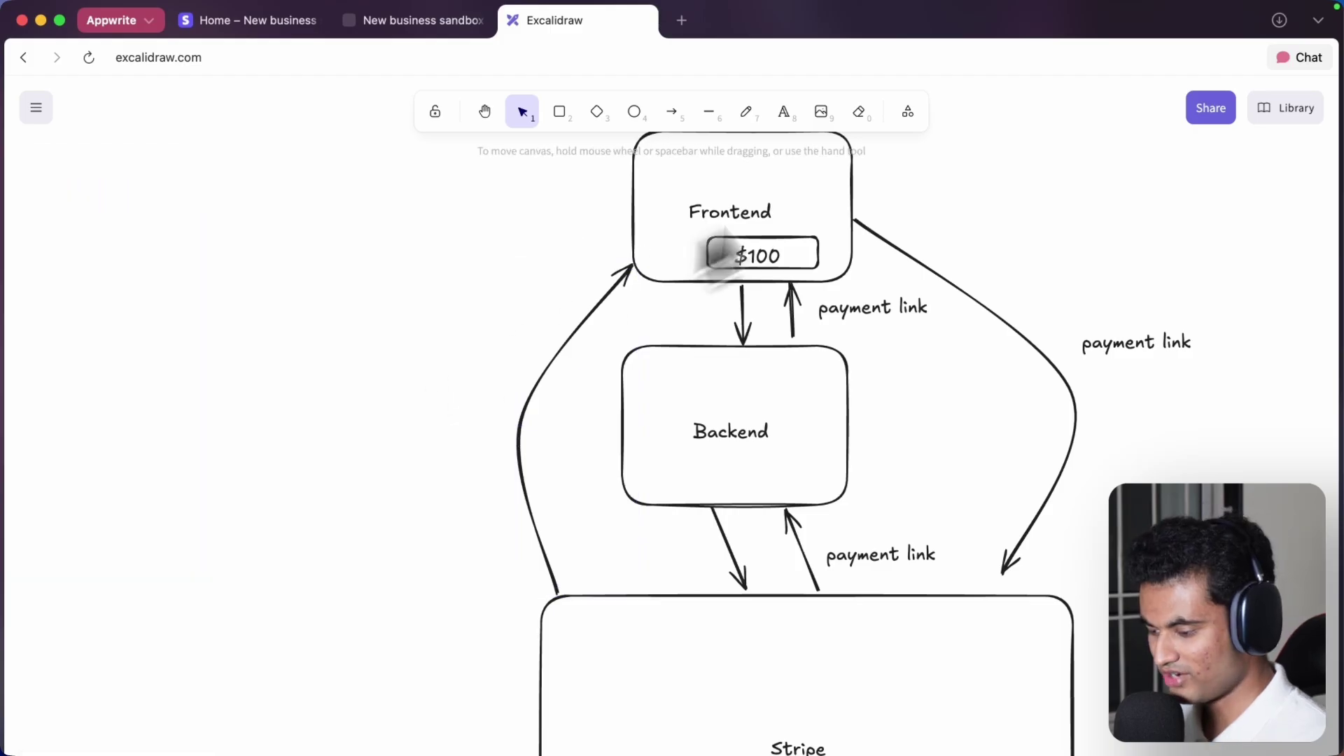
pyautogui.click(672, 112)
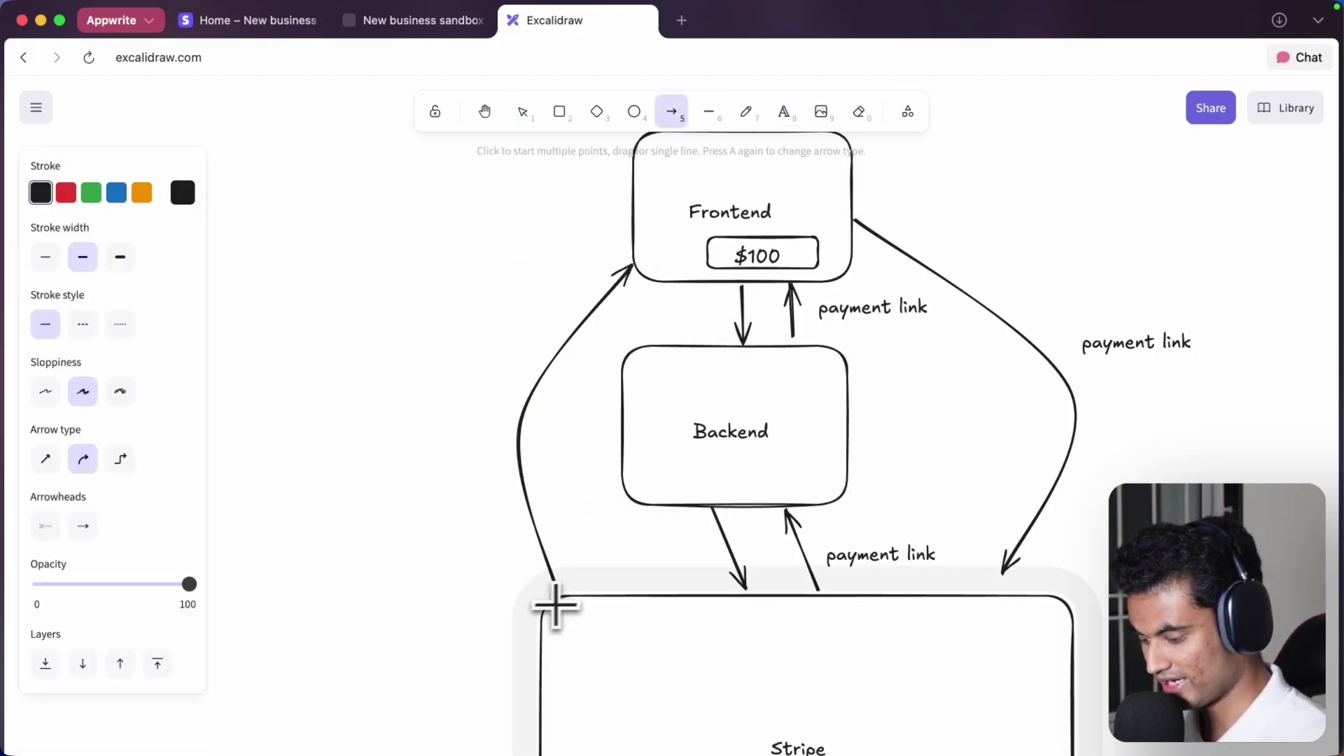
pyautogui.moveTo(524, 674); pyautogui.dragTo(615, 399)
pyautogui.moveTo(574, 536); pyautogui.dragTo(398, 463)
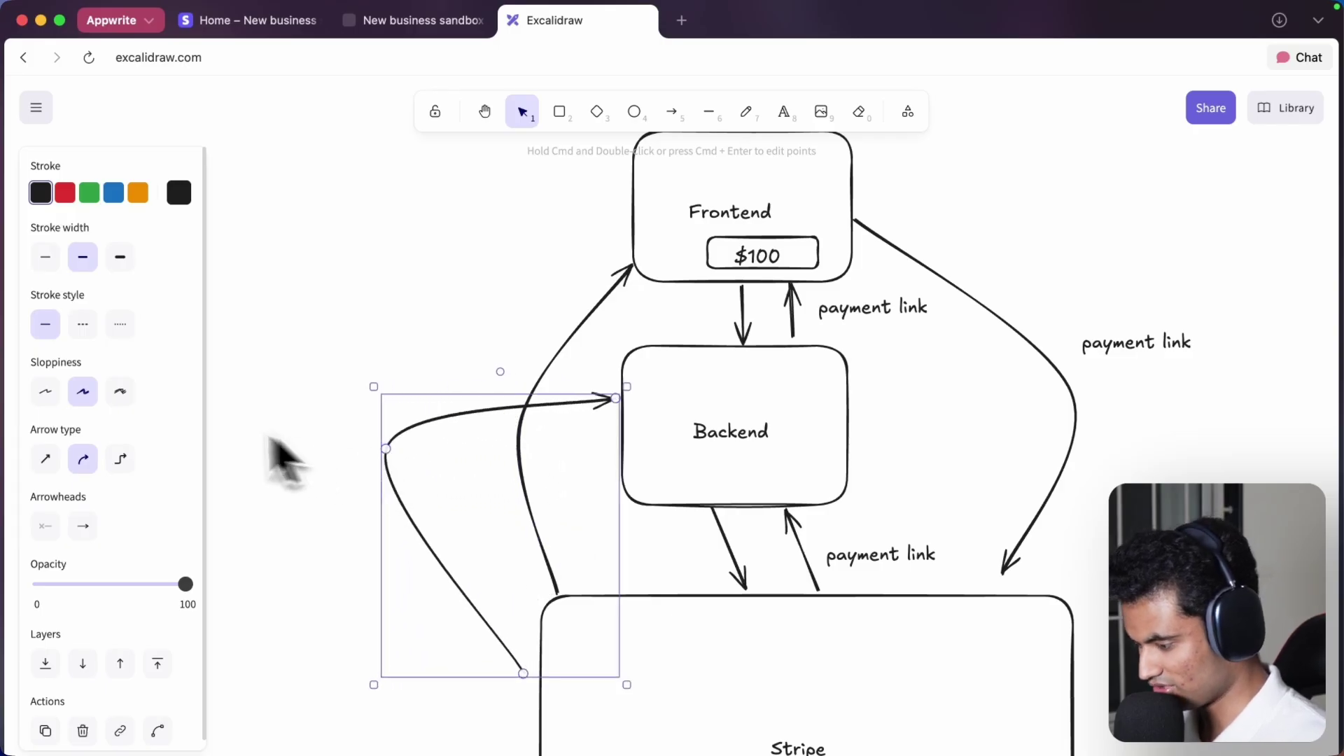
pyautogui.click(83, 324)
pyautogui.click(280, 381)
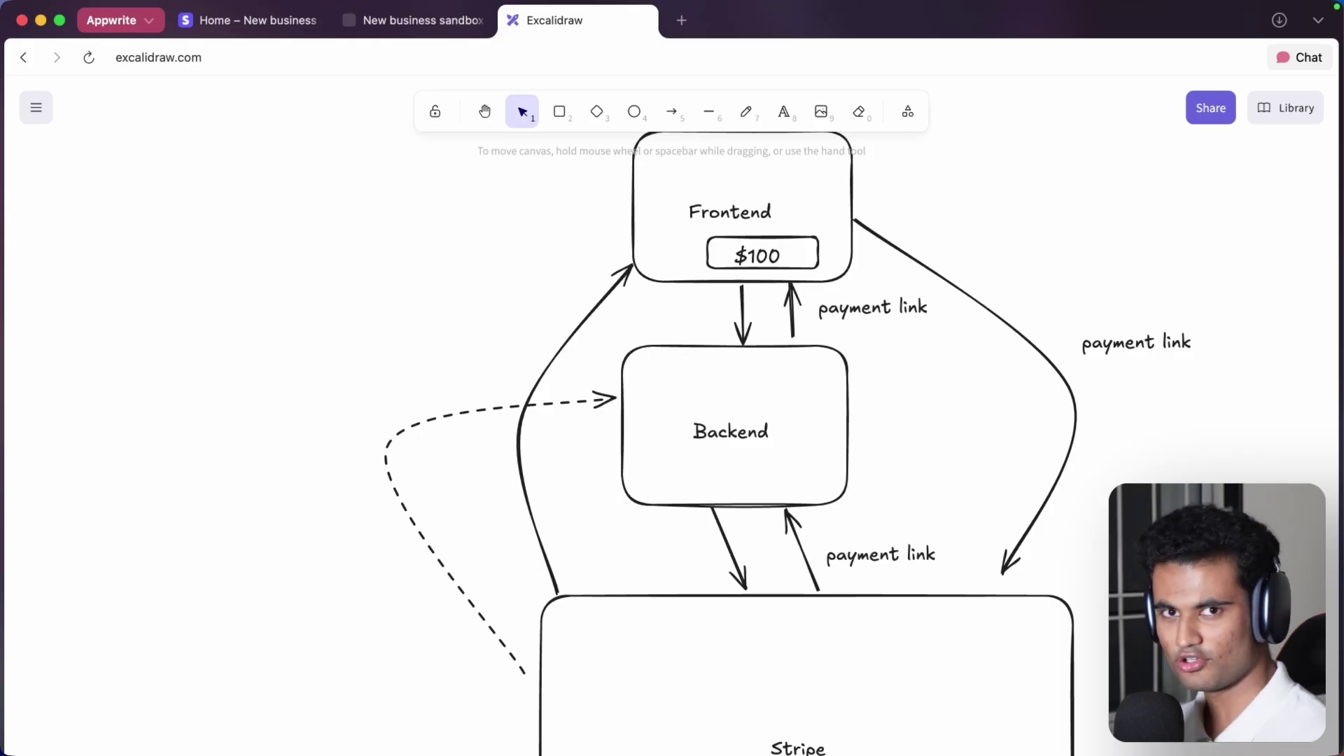
pyautogui.scroll(-2, 459, 351)
pyautogui.hscroll(-2, 460, 351)
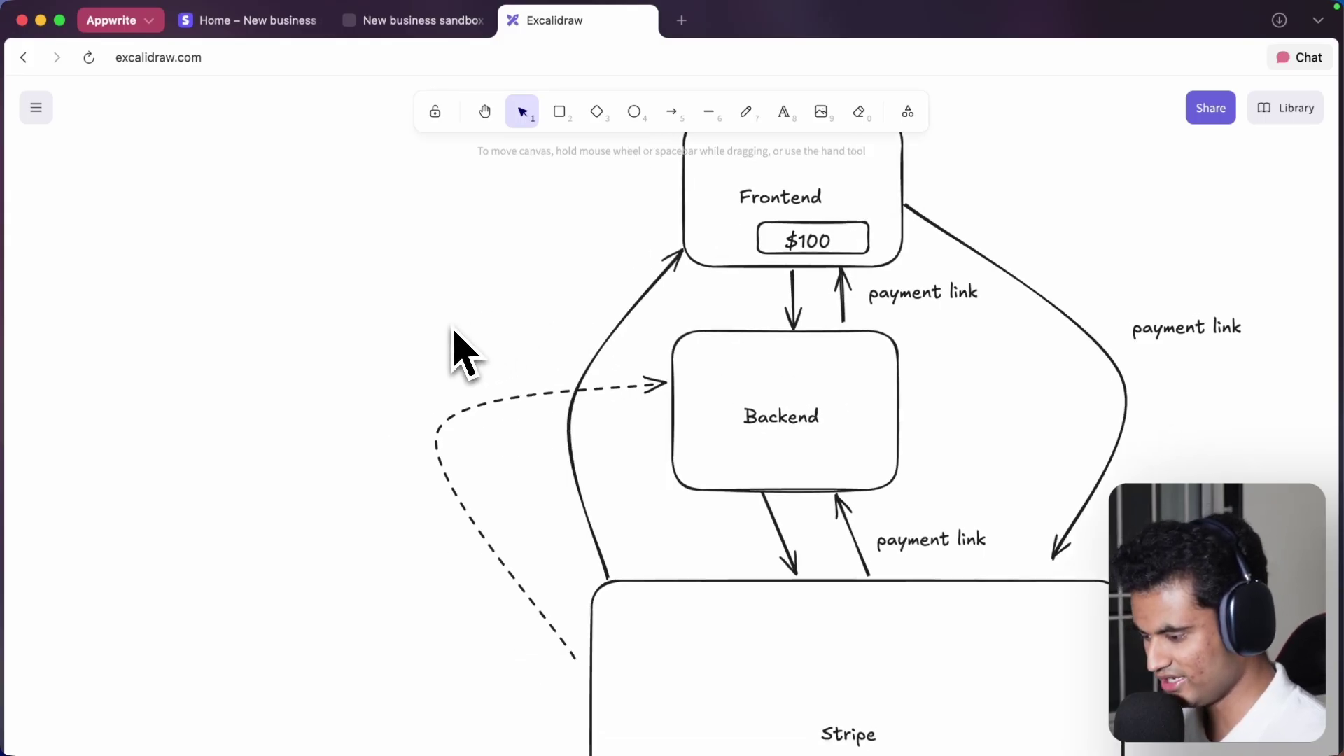
# - Draw a diamond left of the diagram with a thin, solid outline
pyautogui.click(597, 113)
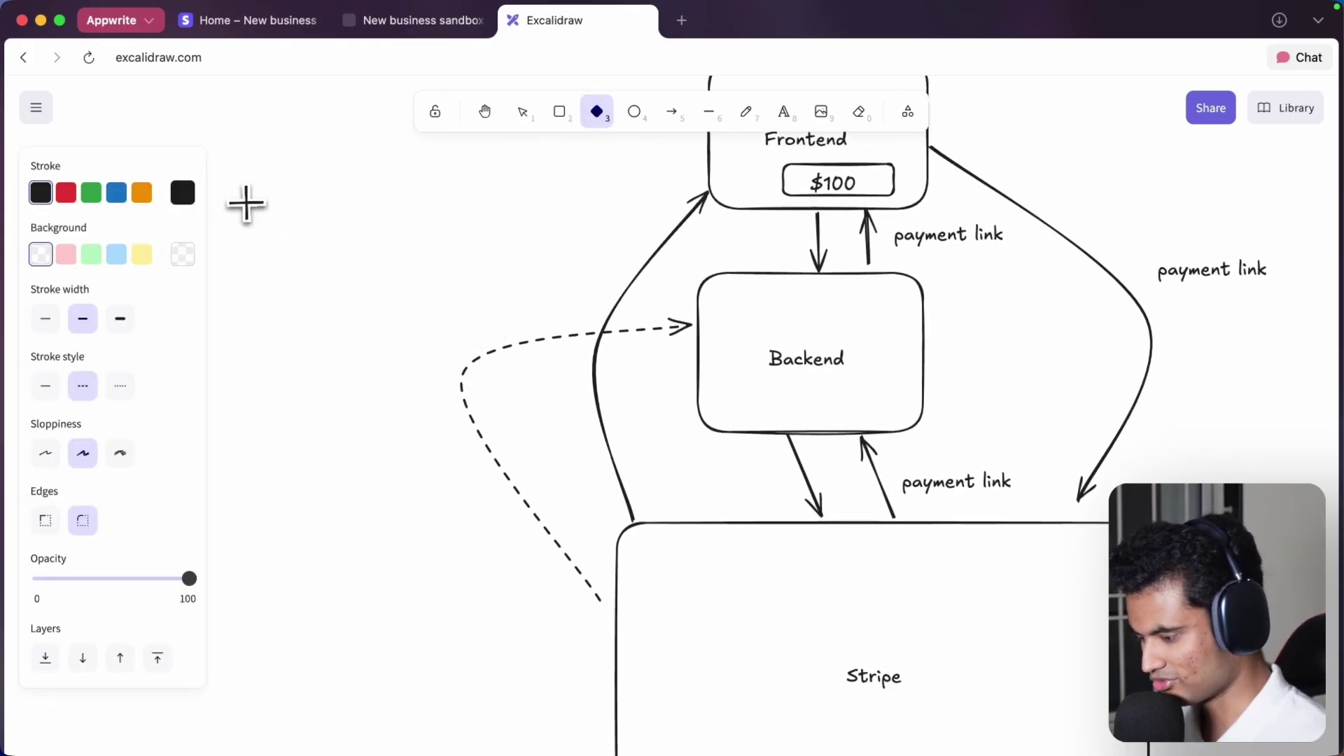
pyautogui.moveTo(246, 204); pyautogui.dragTo(385, 343)
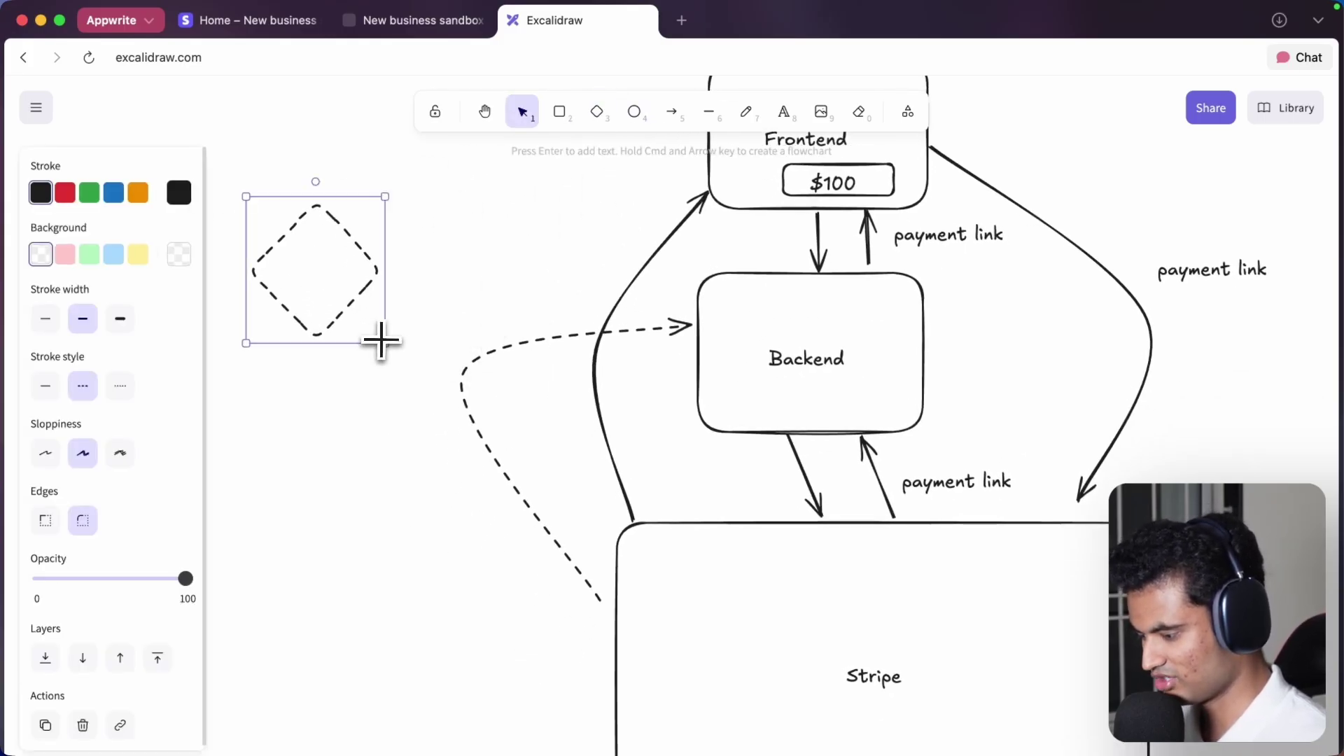
pyautogui.click(121, 320)
pyautogui.click(46, 318)
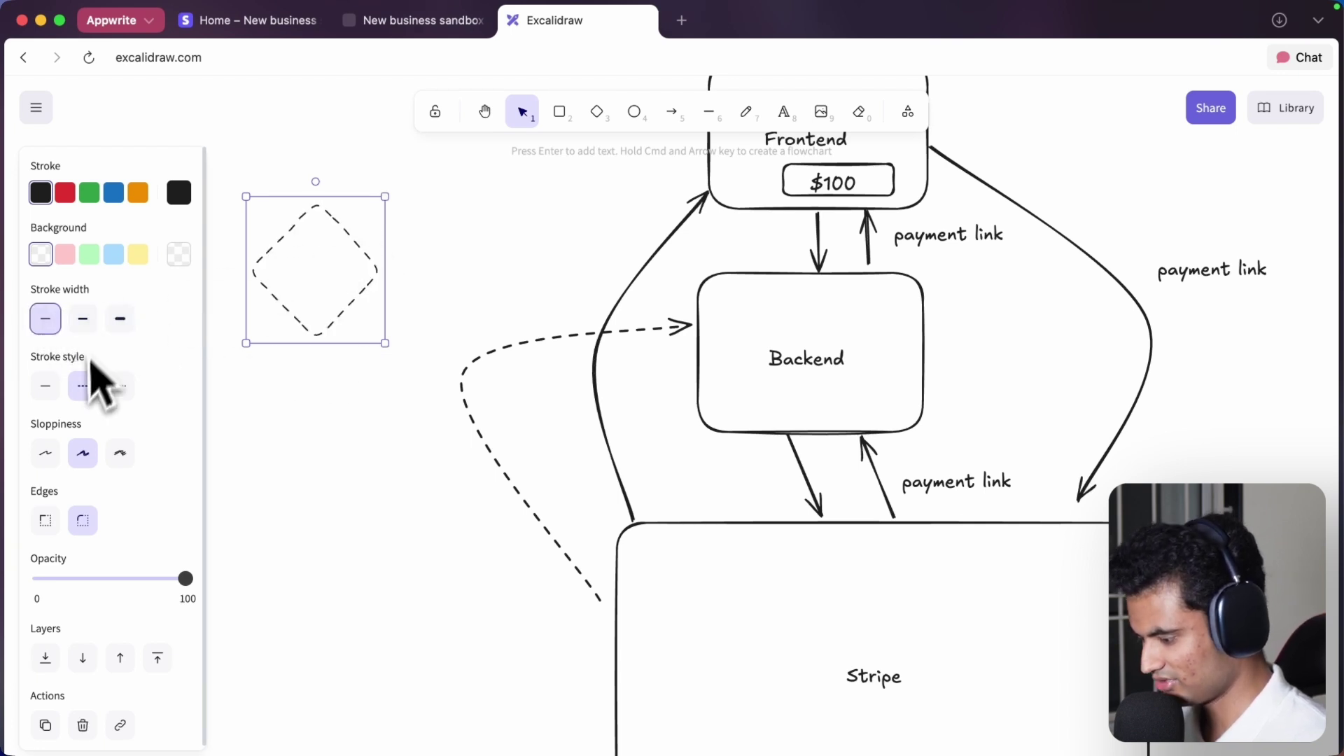
pyautogui.click(45, 386)
pyautogui.click(324, 399)
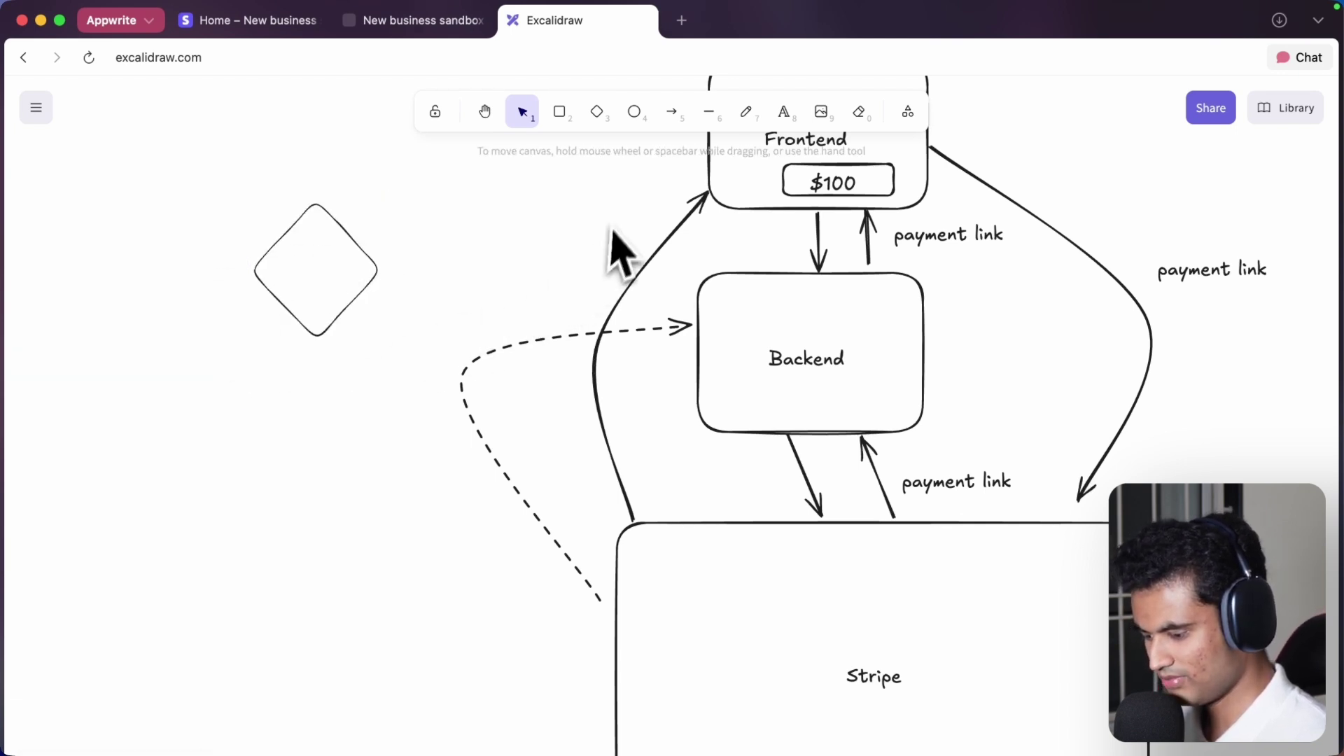
# - Add a dotted arrow from the diamond to the Backend box
pyautogui.click(674, 113)
pyautogui.moveTo(430, 261); pyautogui.dragTo(696, 300)
pyautogui.click(123, 326)
pyautogui.click(465, 231)
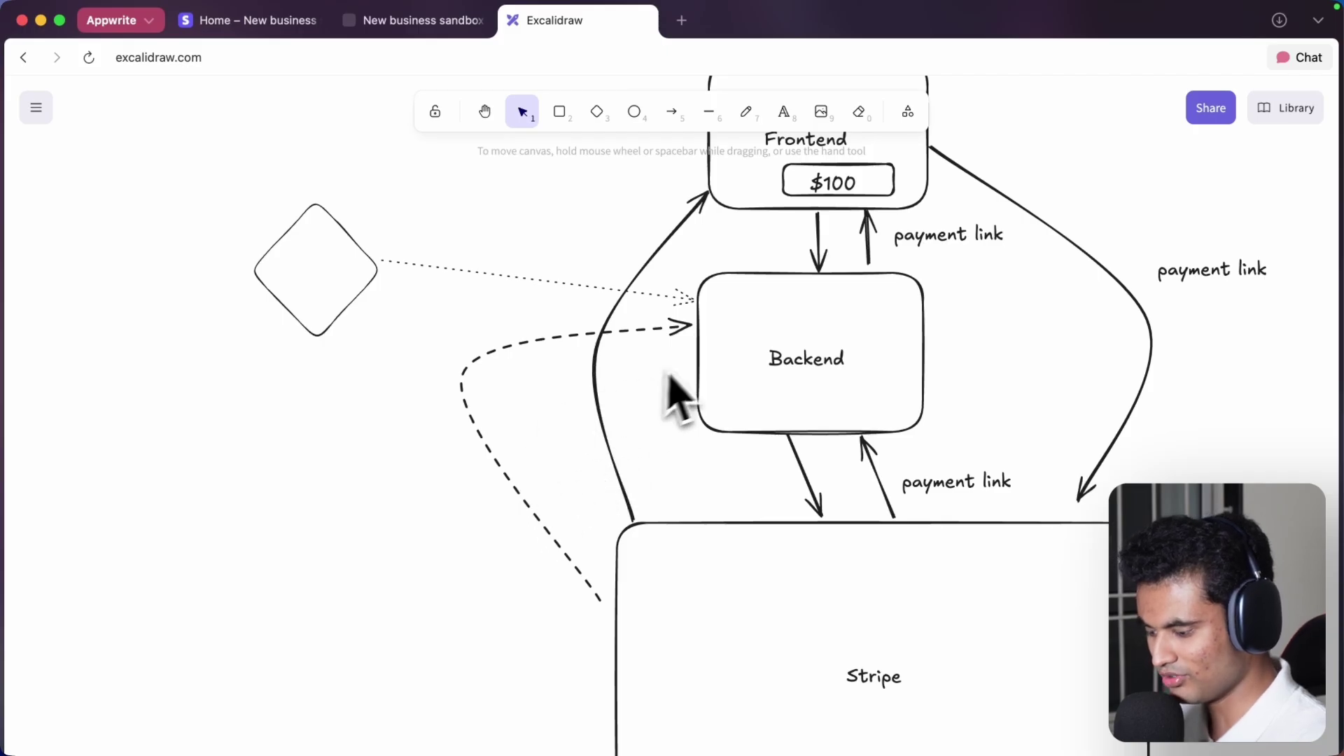
# - Add the text label 'stripe webhook secret' left of the Stripe box
pyautogui.click(784, 111)
pyautogui.click(270, 522)
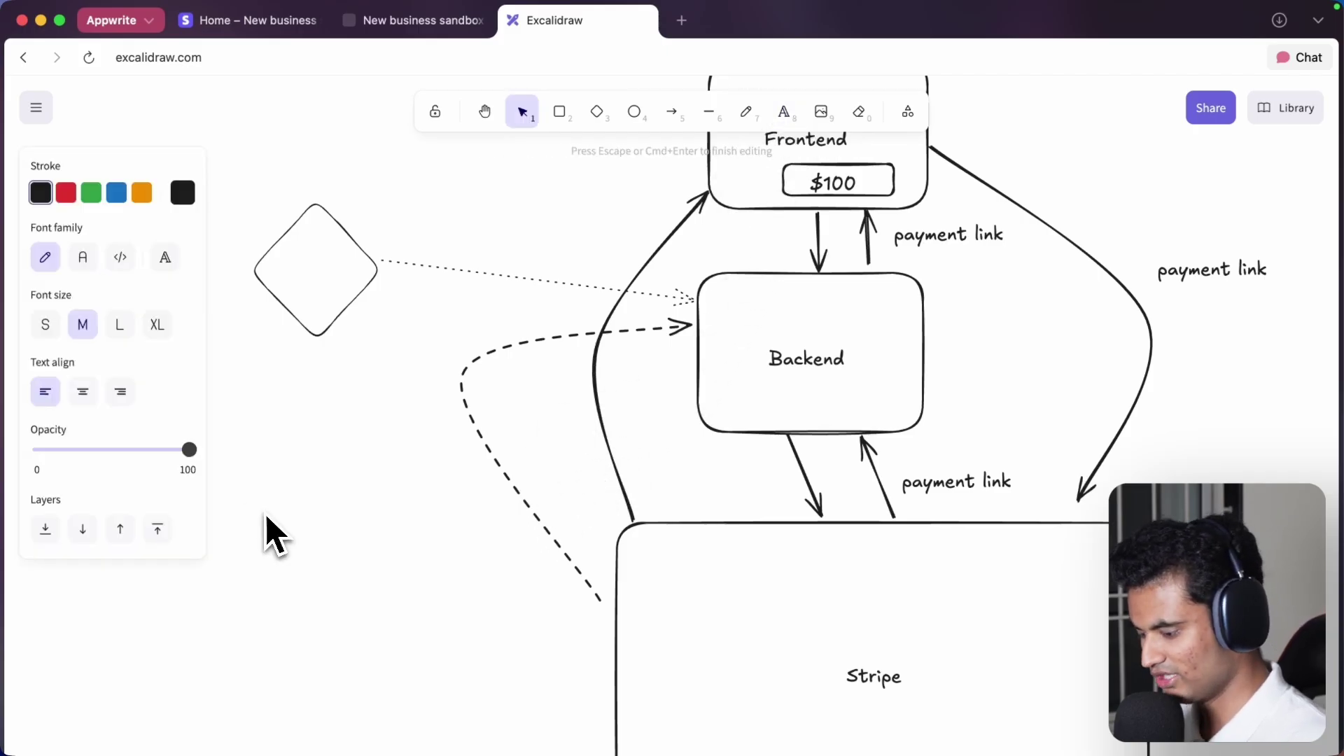
pyautogui.write('tripe webhook secret')
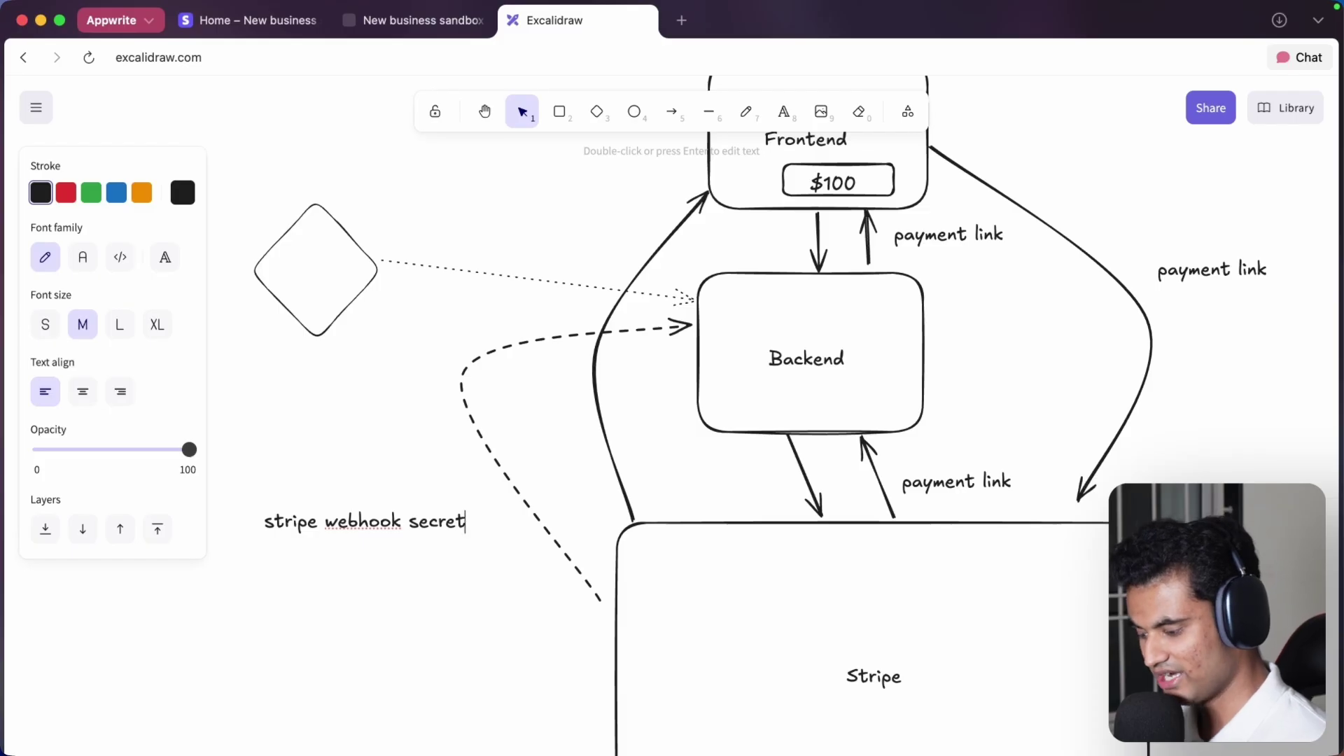
pyautogui.click(343, 567)
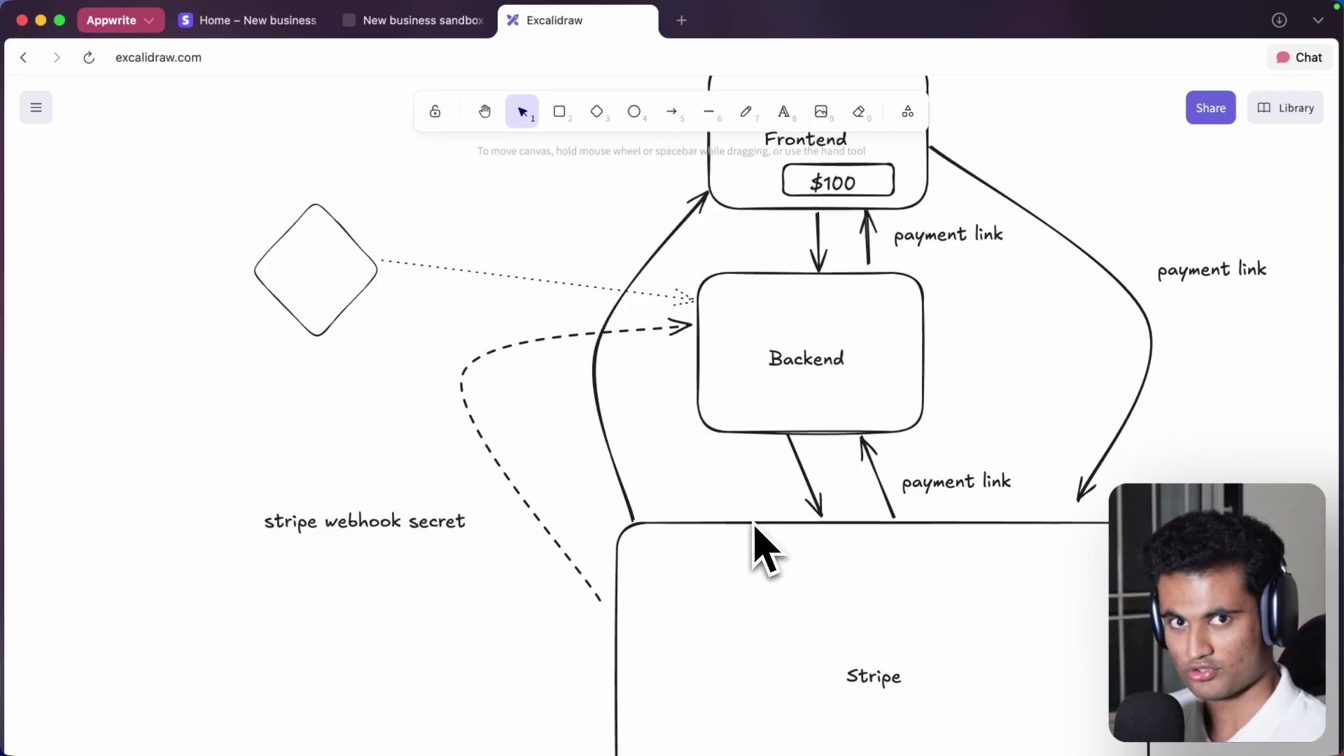
pyautogui.click(354, 526)
pyautogui.click(519, 396)
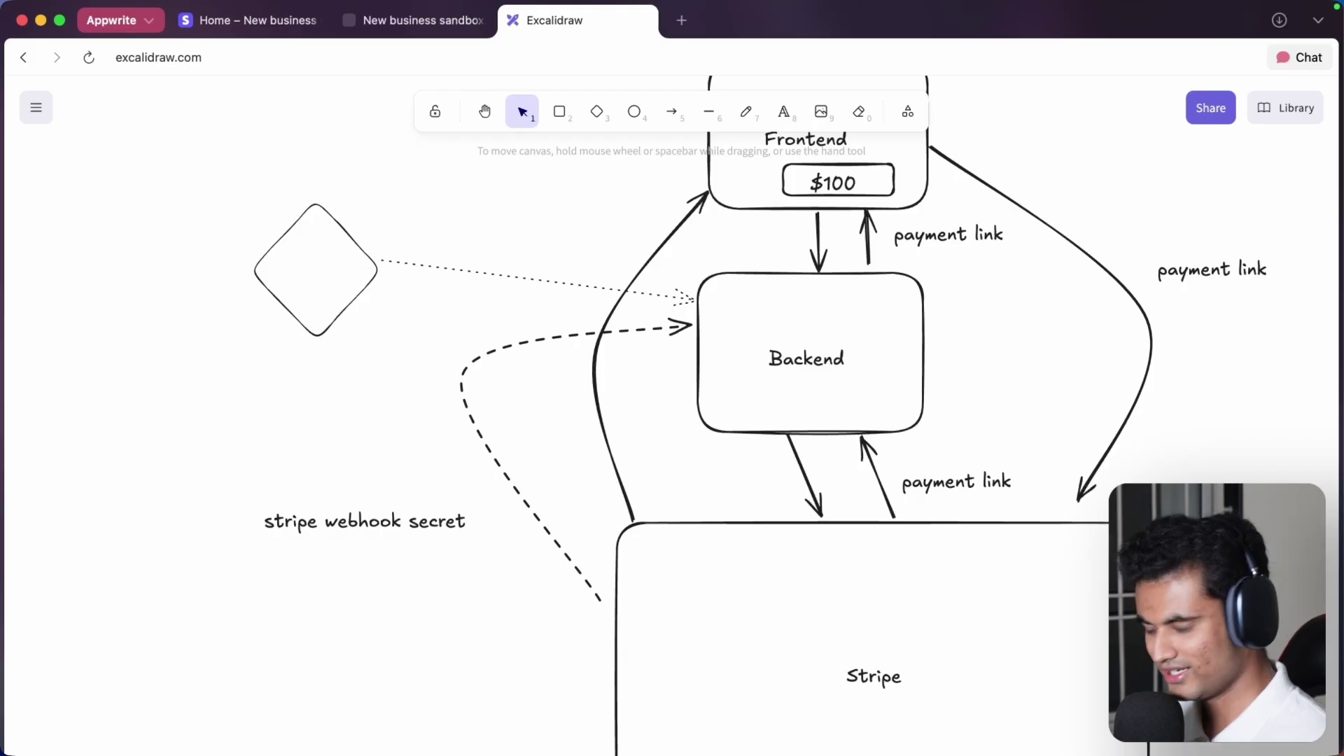
# - Delete the diamond, then delete its dotted arrow to Backend
pyautogui.moveTo(233, 189); pyautogui.dragTo(674, 323)
pyautogui.click(366, 280)
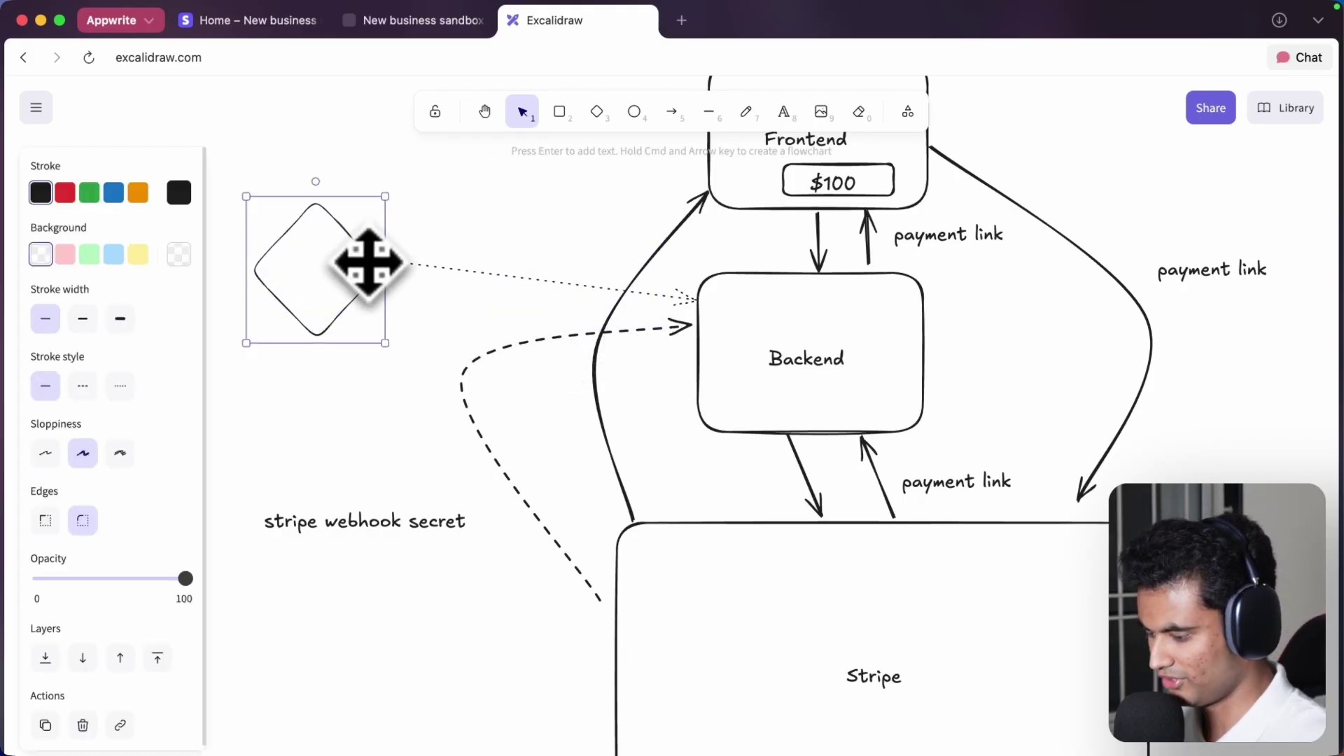
pyautogui.press('Delete')
pyautogui.click(402, 267)
pyautogui.press('Delete')
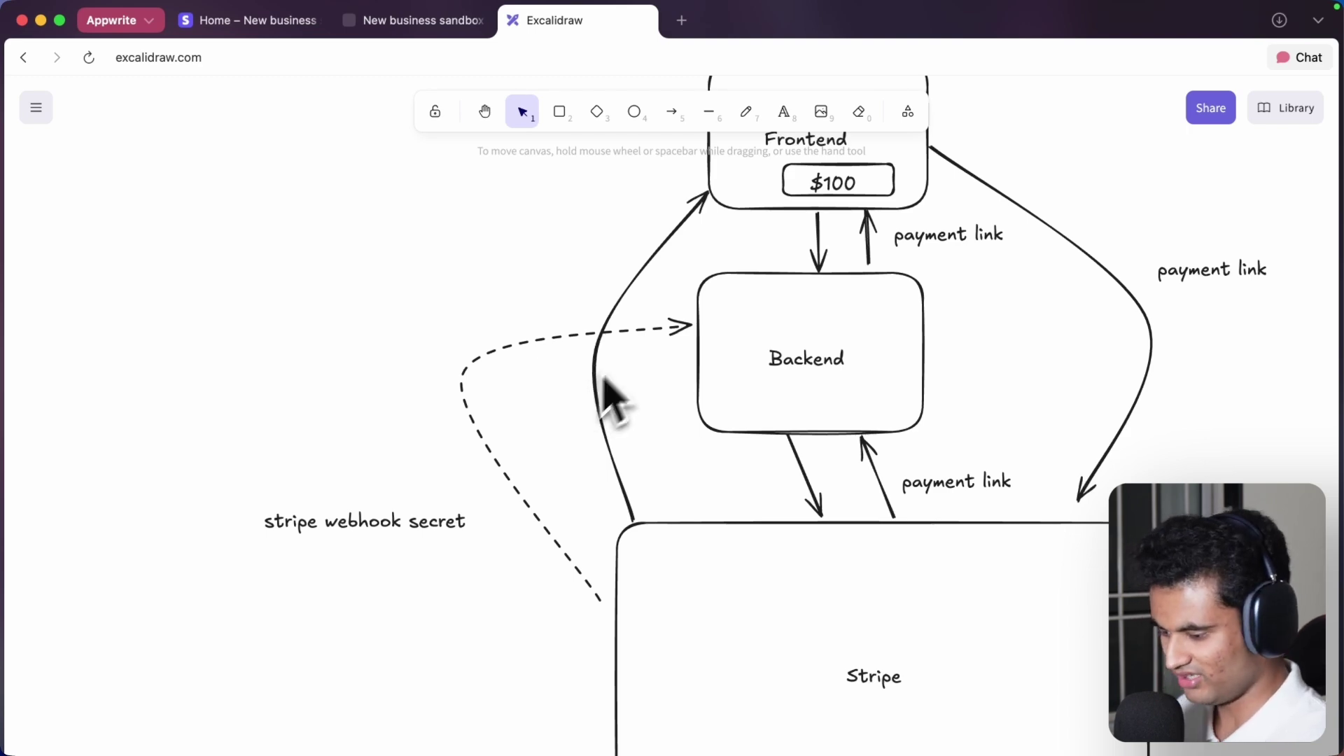
# - Select the curved arrow from Stripe to Frontend, briefly entering and leaving text mode
pyautogui.scroll(3, 721, 264)
pyautogui.hscroll(2, 721, 264)
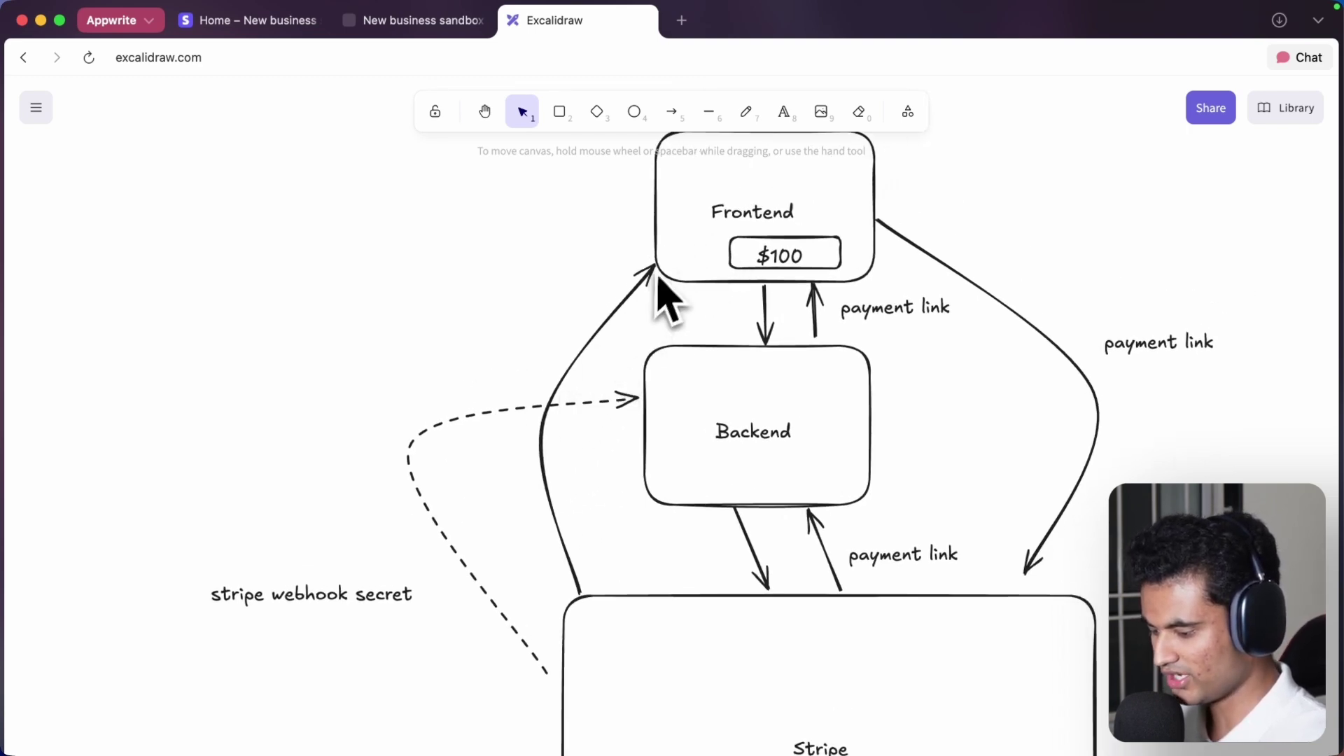
pyautogui.click(586, 353)
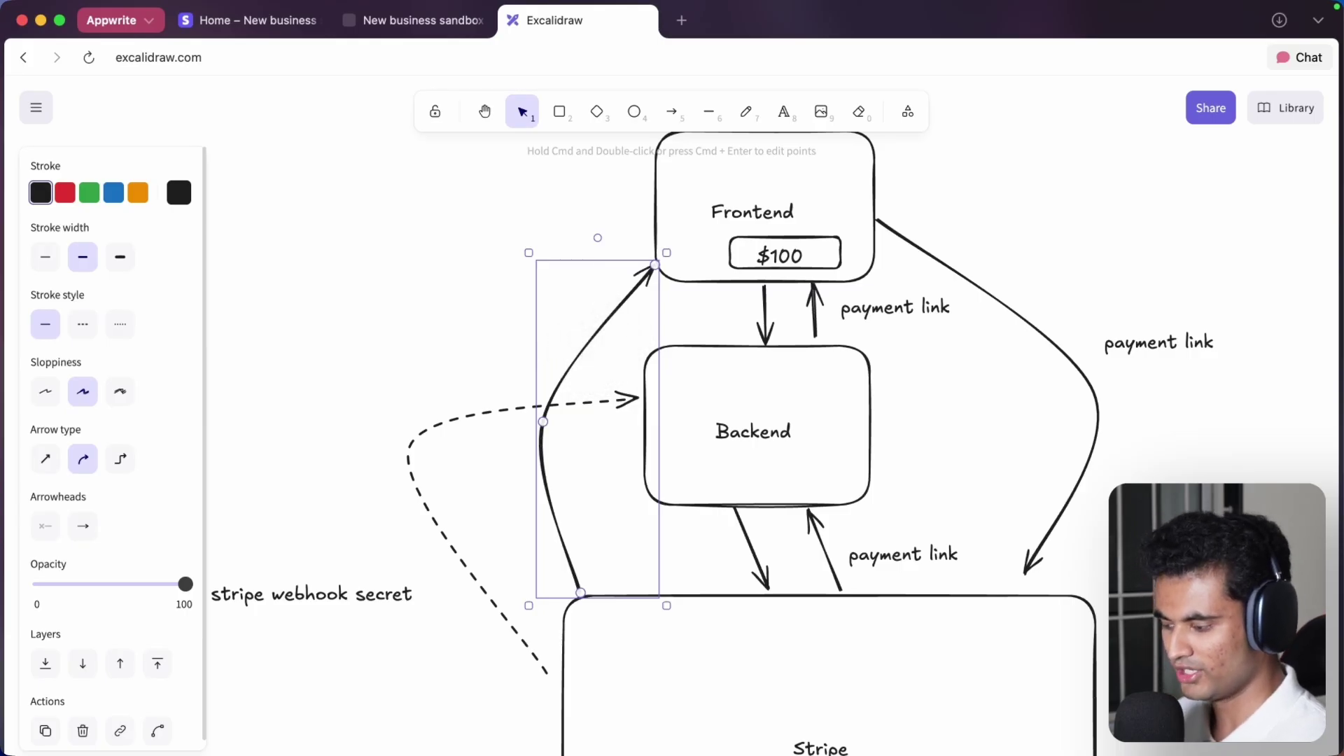
pyautogui.click(782, 112)
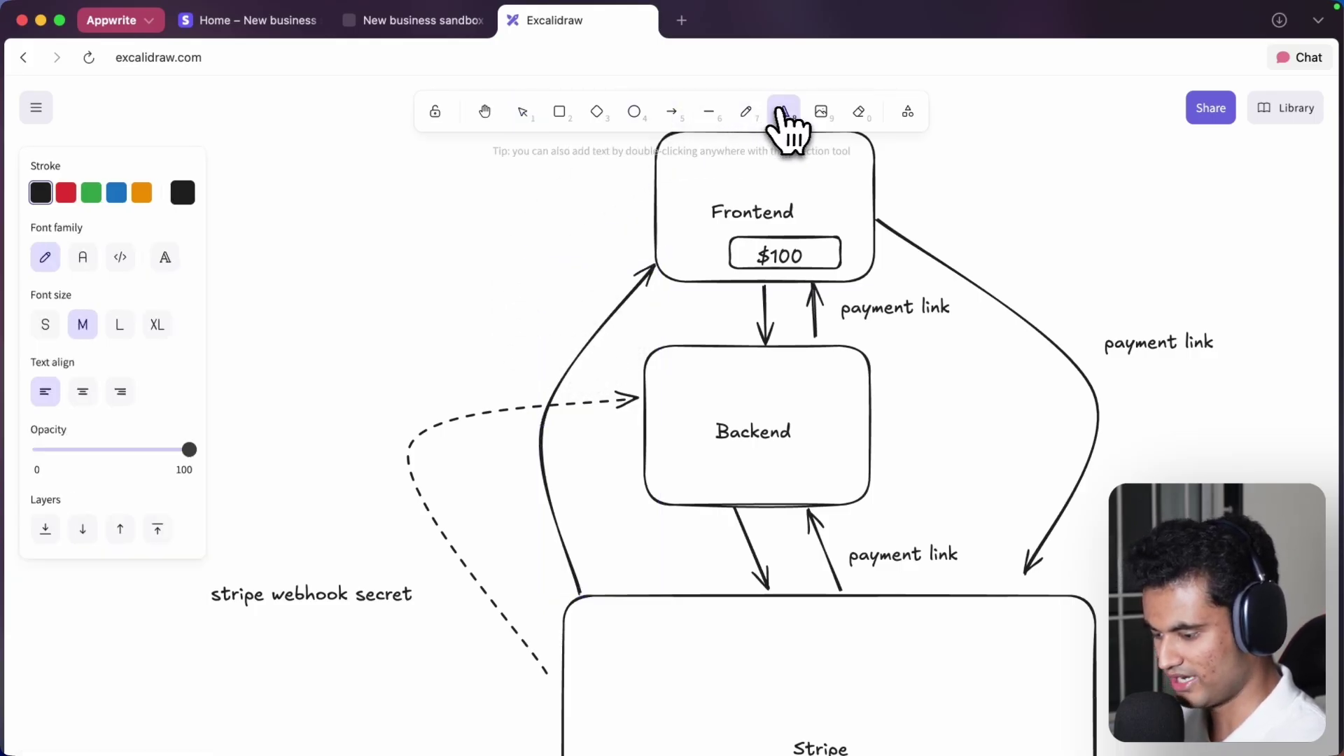
pyautogui.click(489, 339)
pyautogui.press('Escape')
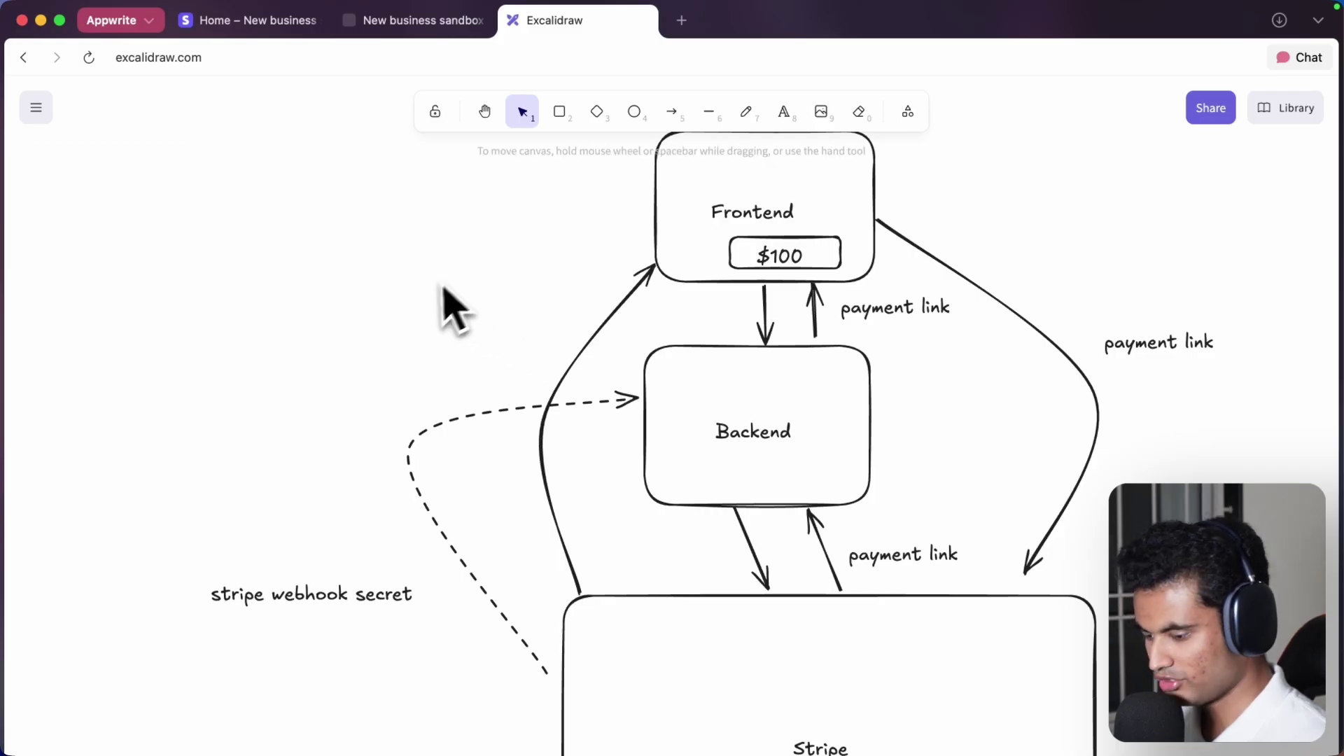
# - Draw a solid arrow from Frontend down to Backend, then undo and redo it
pyautogui.click(672, 112)
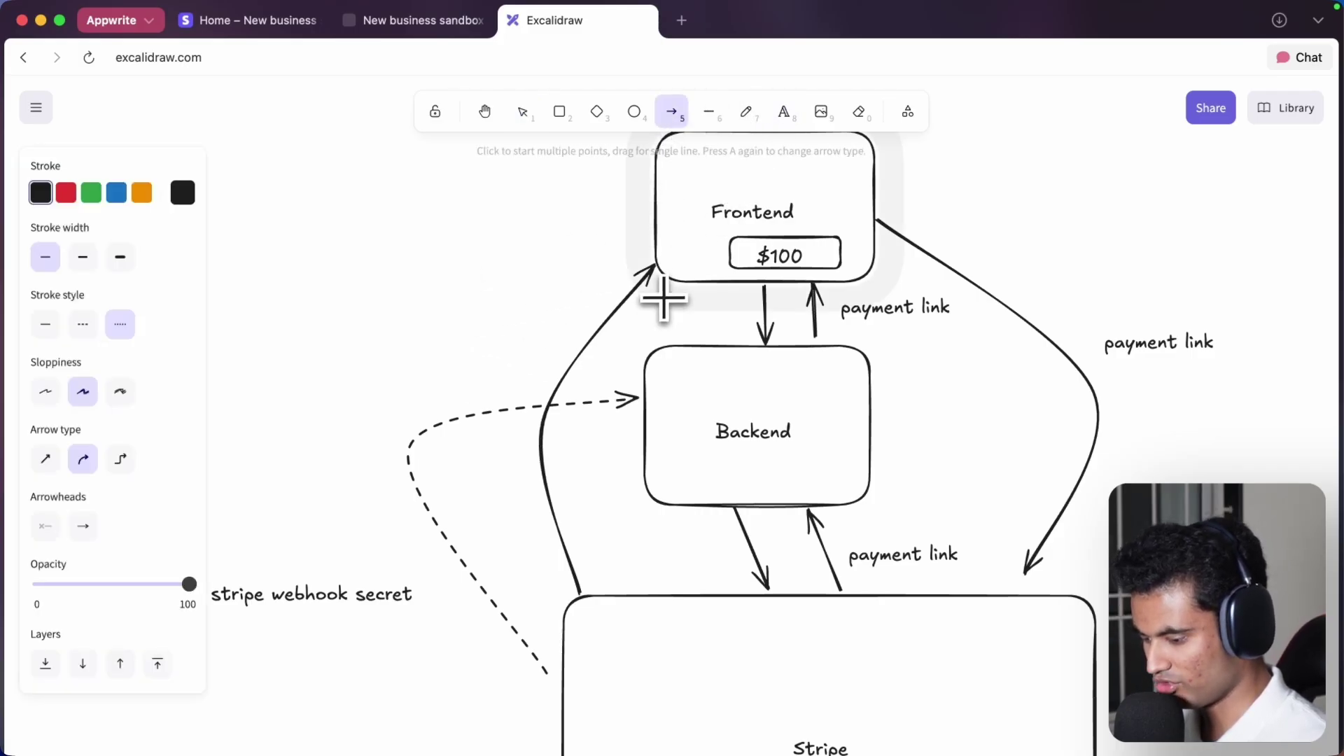
pyautogui.moveTo(661, 283); pyautogui.dragTo(664, 346)
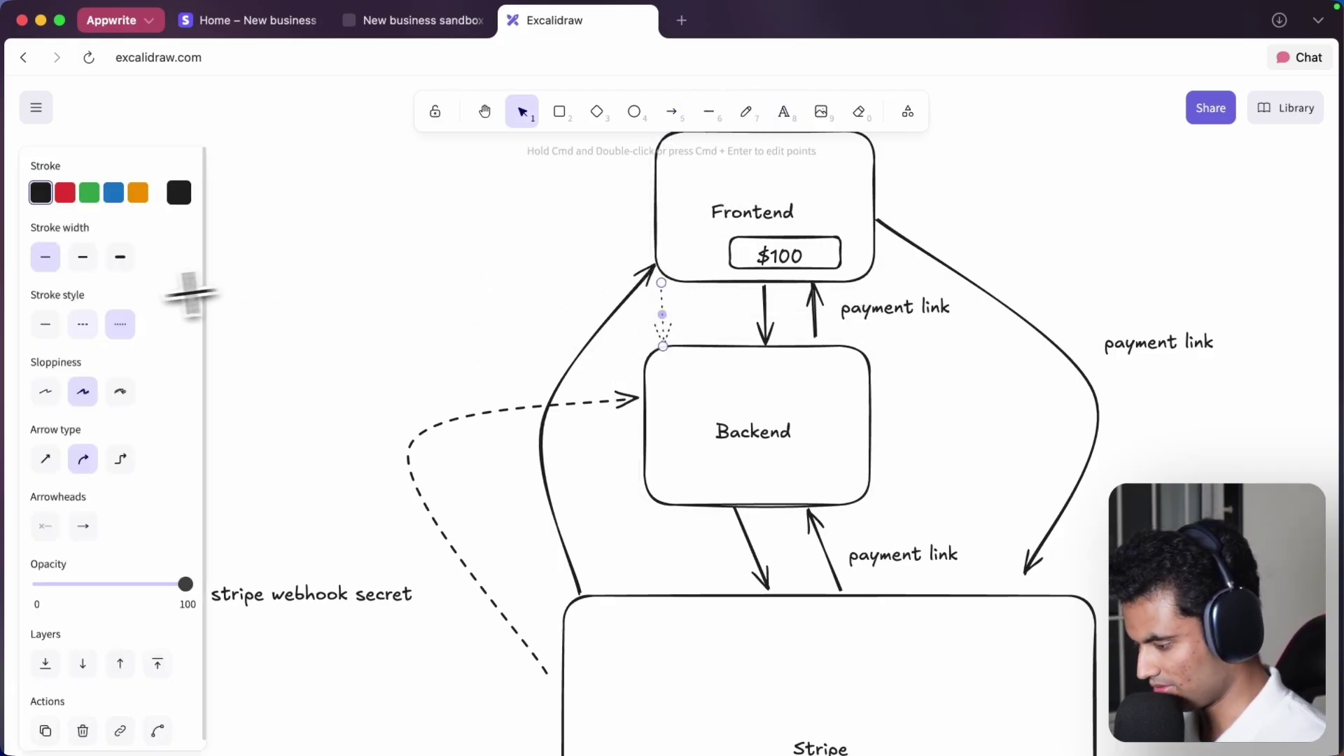
pyautogui.click(45, 324)
pyautogui.press('super+z')
pyautogui.press('super+z')
pyautogui.press('super+z')
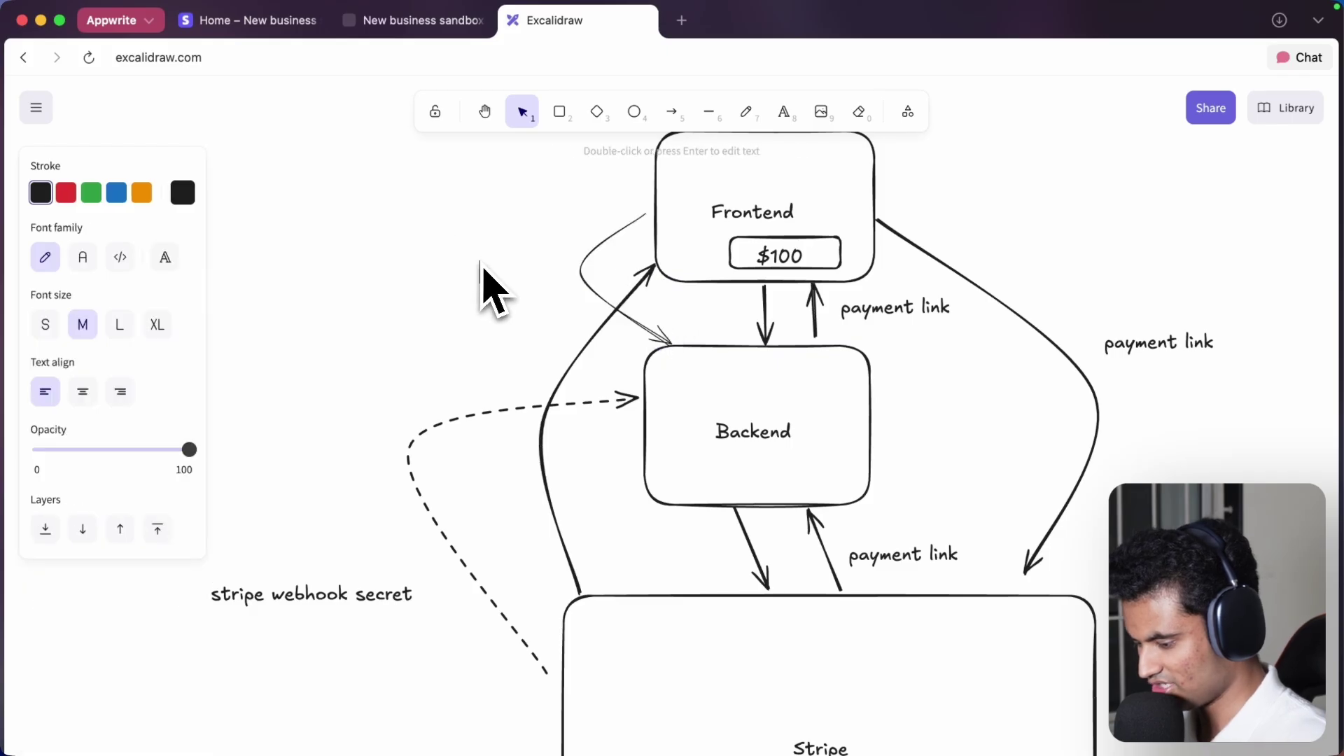
pyautogui.press('super+shift+z')
pyautogui.press('super+shift+z')
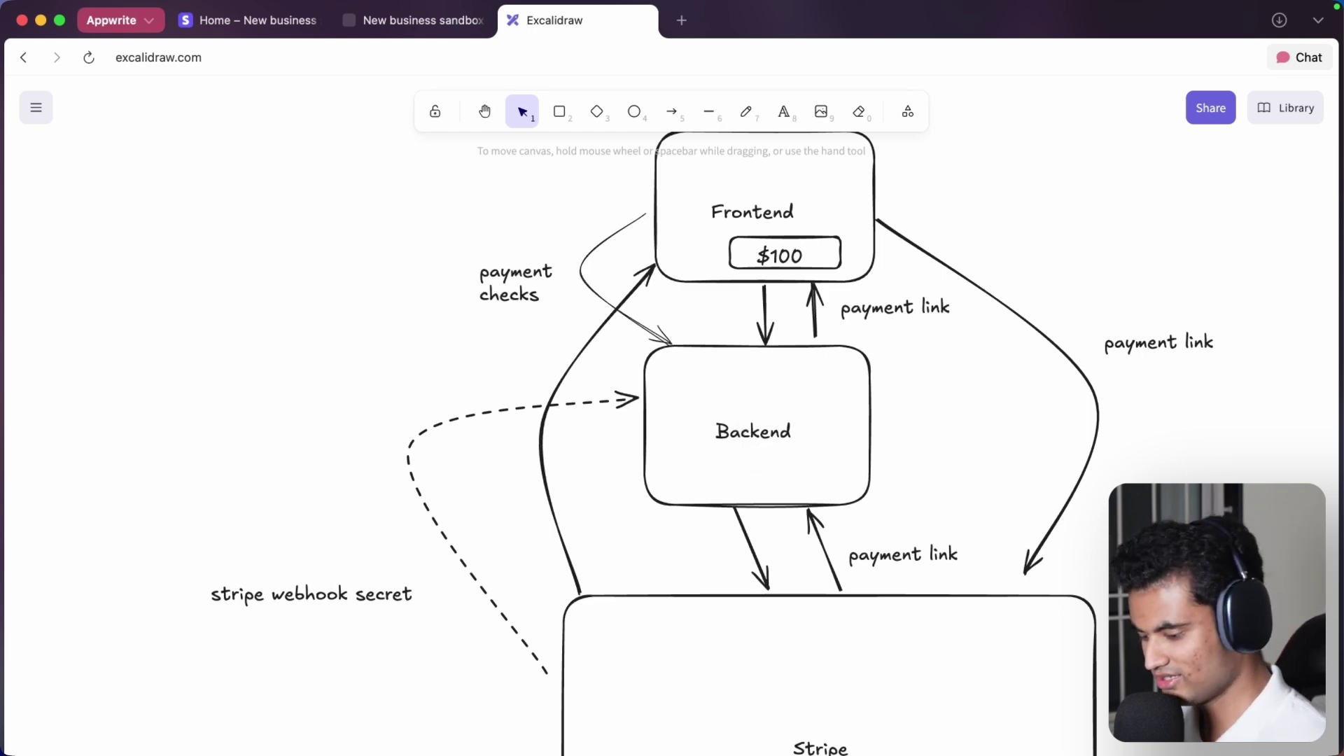
# - Check the dashed webhook secret arrow and Backend label, then fit the whole diagram in view
pyautogui.scroll(-2, 750, 450)
pyautogui.hscroll(3, 750, 450)
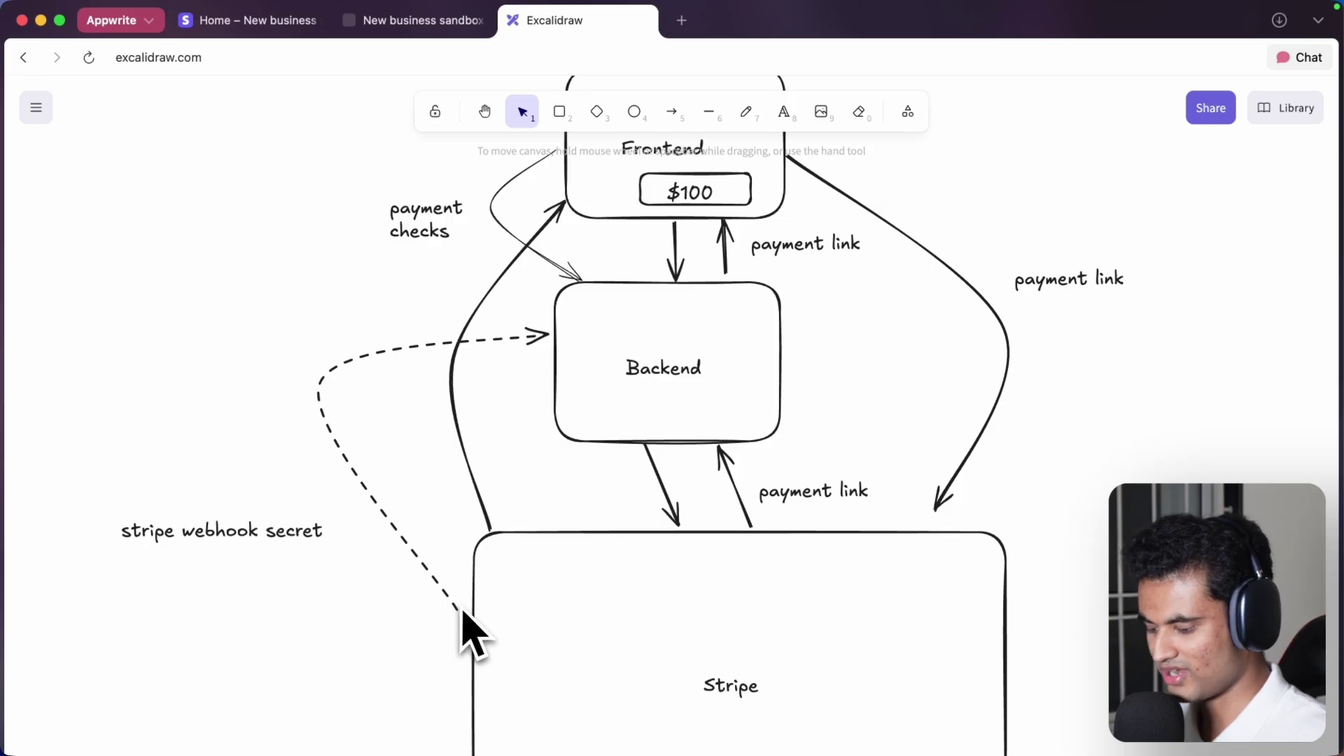
pyautogui.click(422, 347)
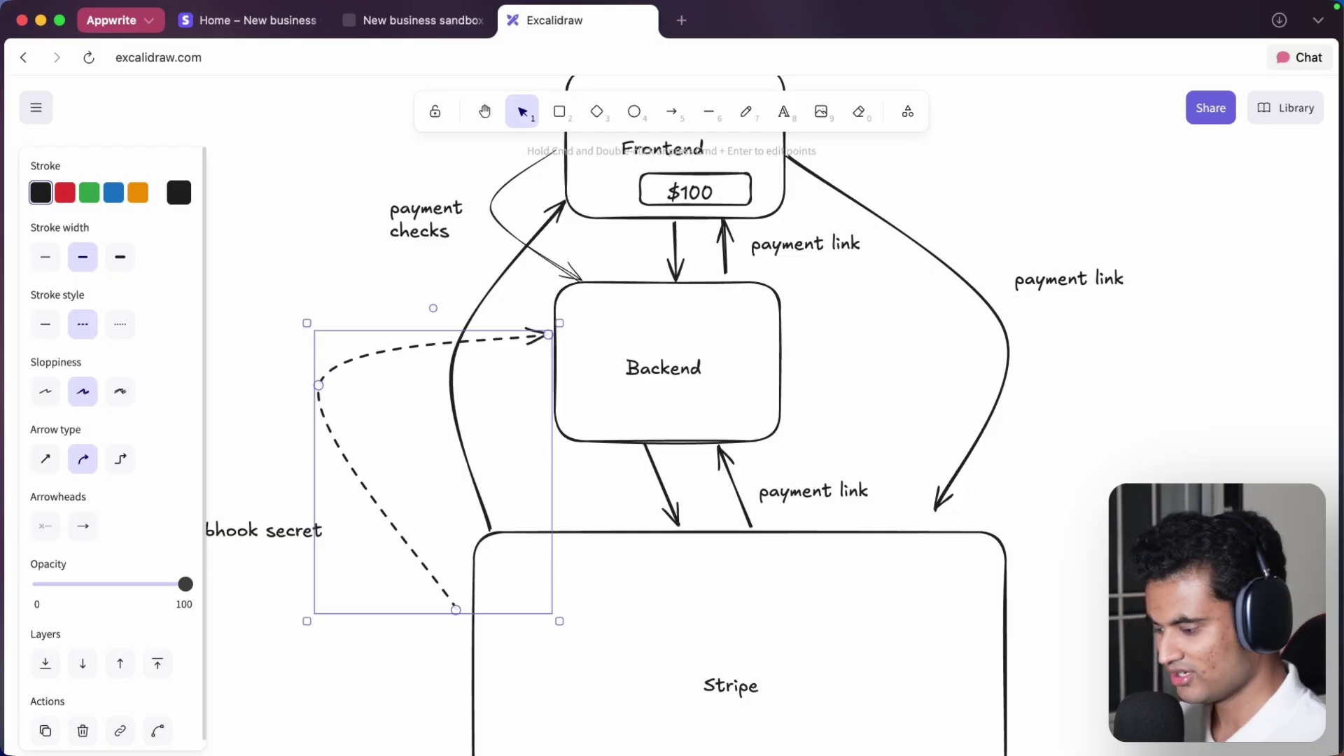
pyautogui.scroll(2, 448, 319)
pyautogui.hscroll(1, 448, 318)
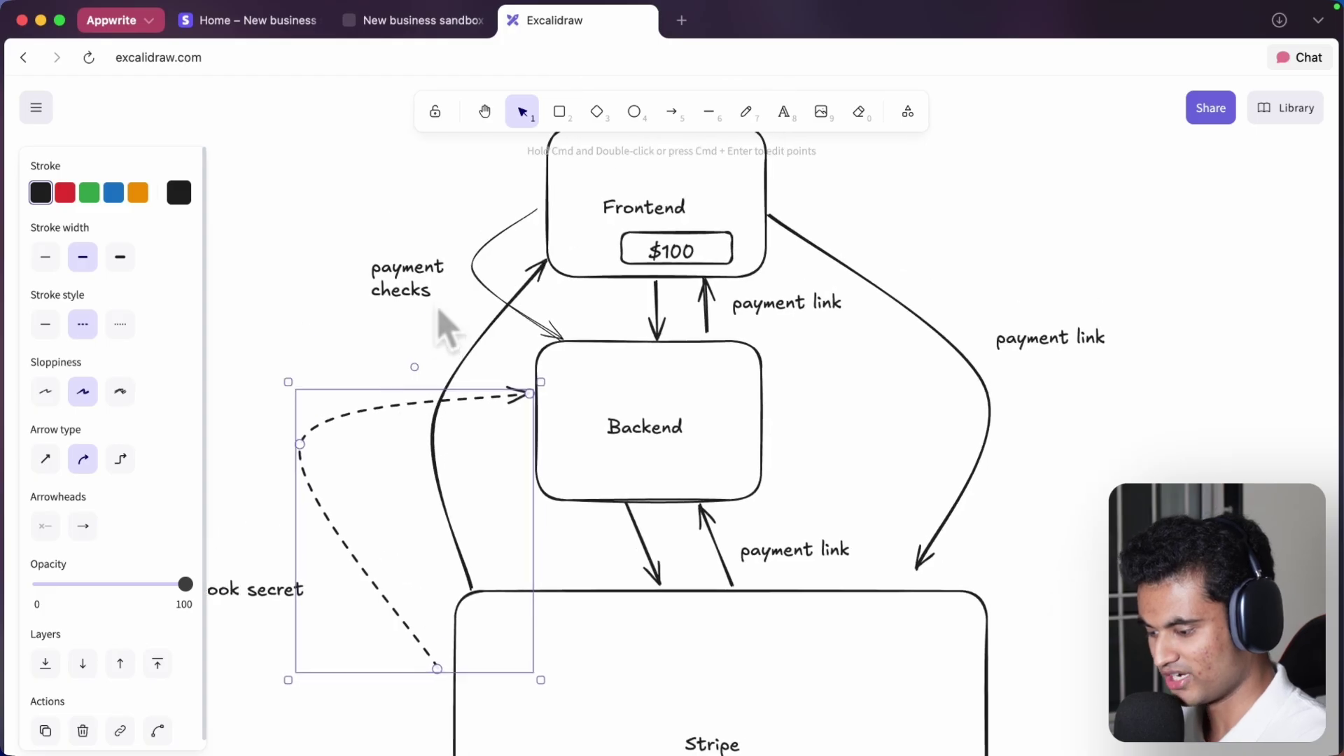
pyautogui.hscroll(1, 443, 321)
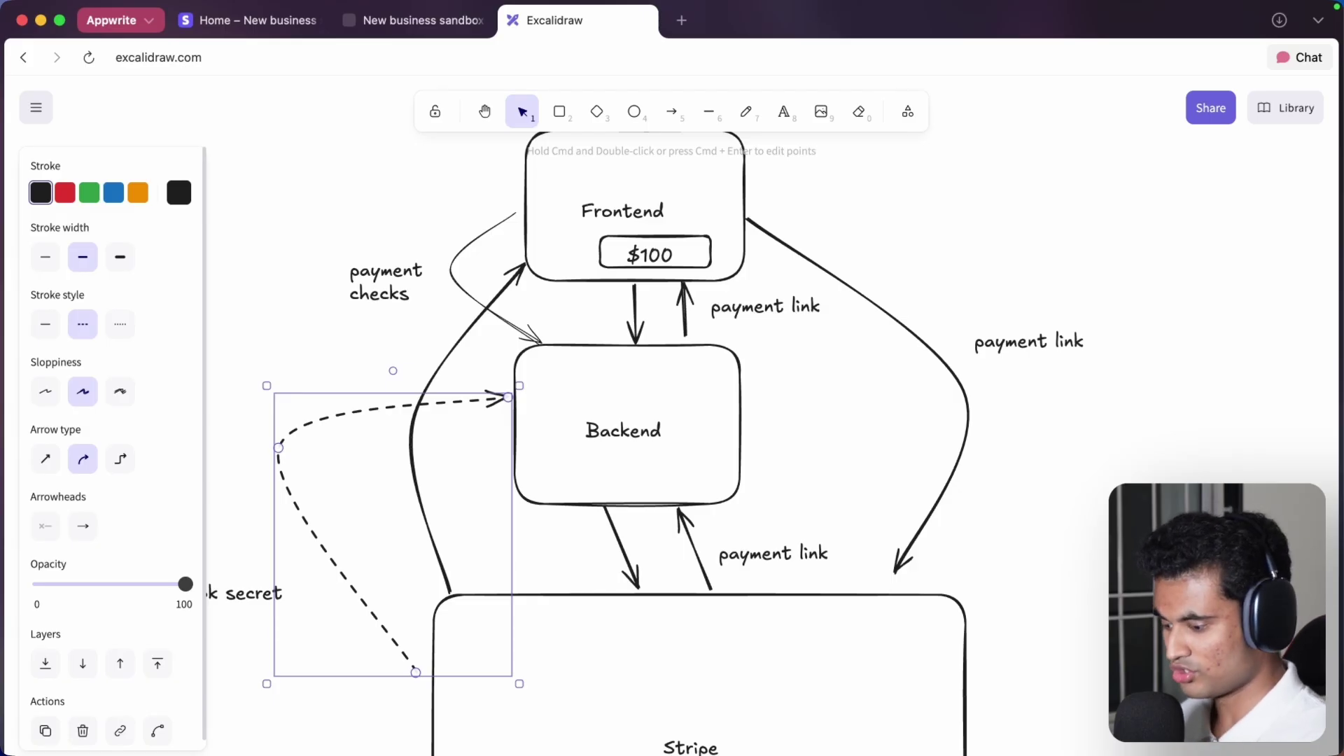
pyautogui.scroll(-3, 630, 371)
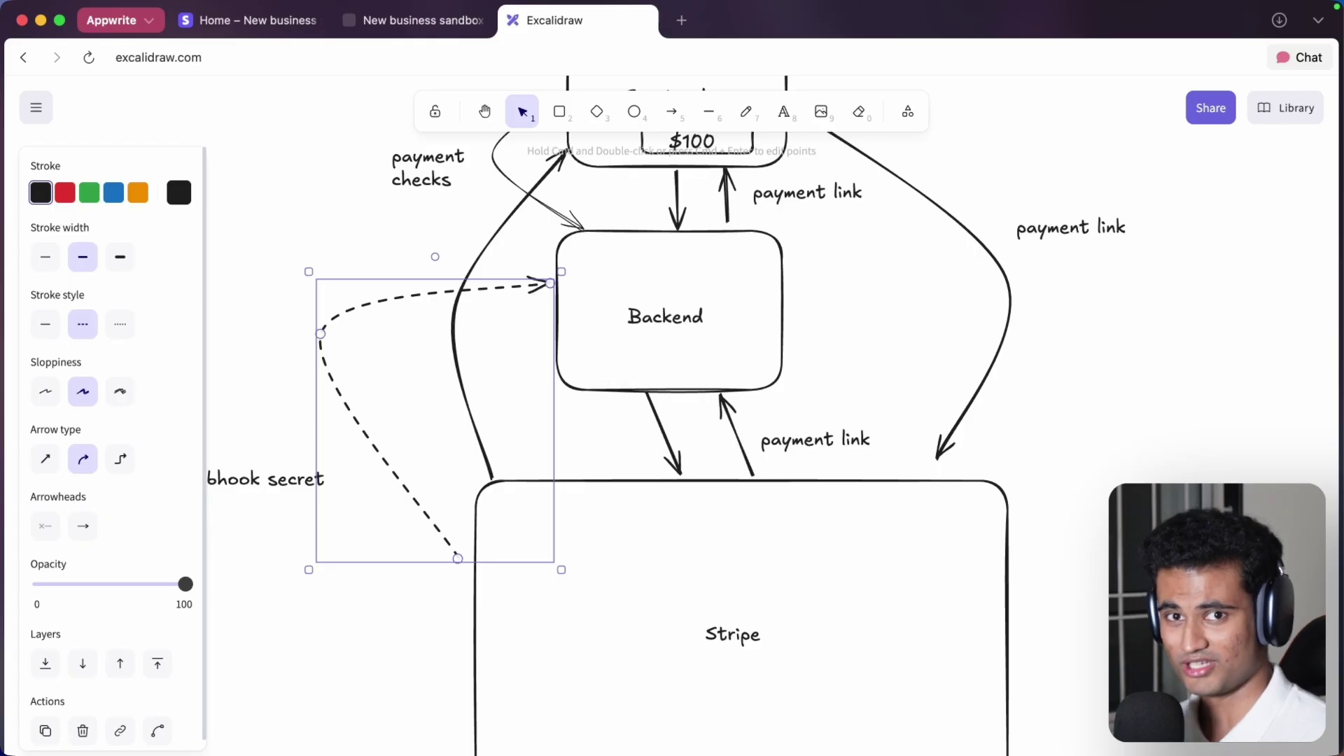
pyautogui.scroll(3, 614, 360)
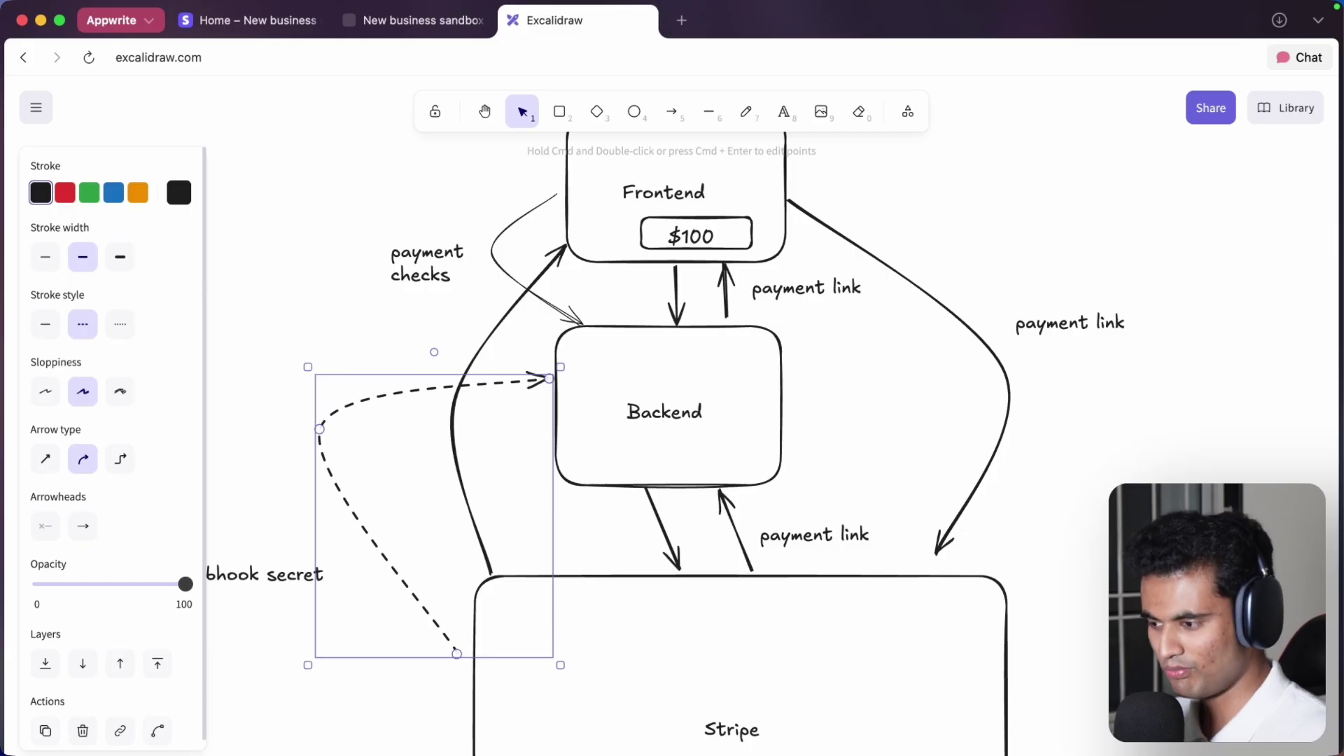
pyautogui.click(659, 425)
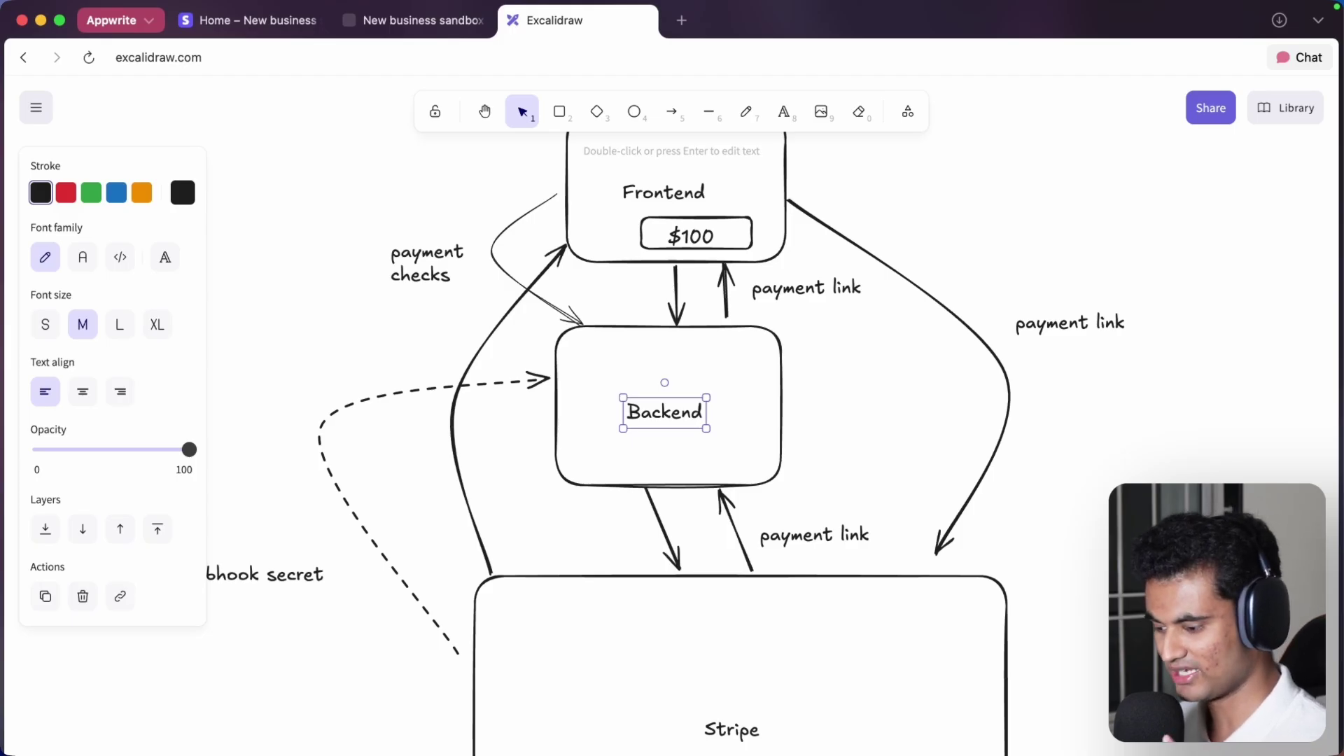
pyautogui.press('Escape')
pyautogui.scroll(-5, 673, 420)
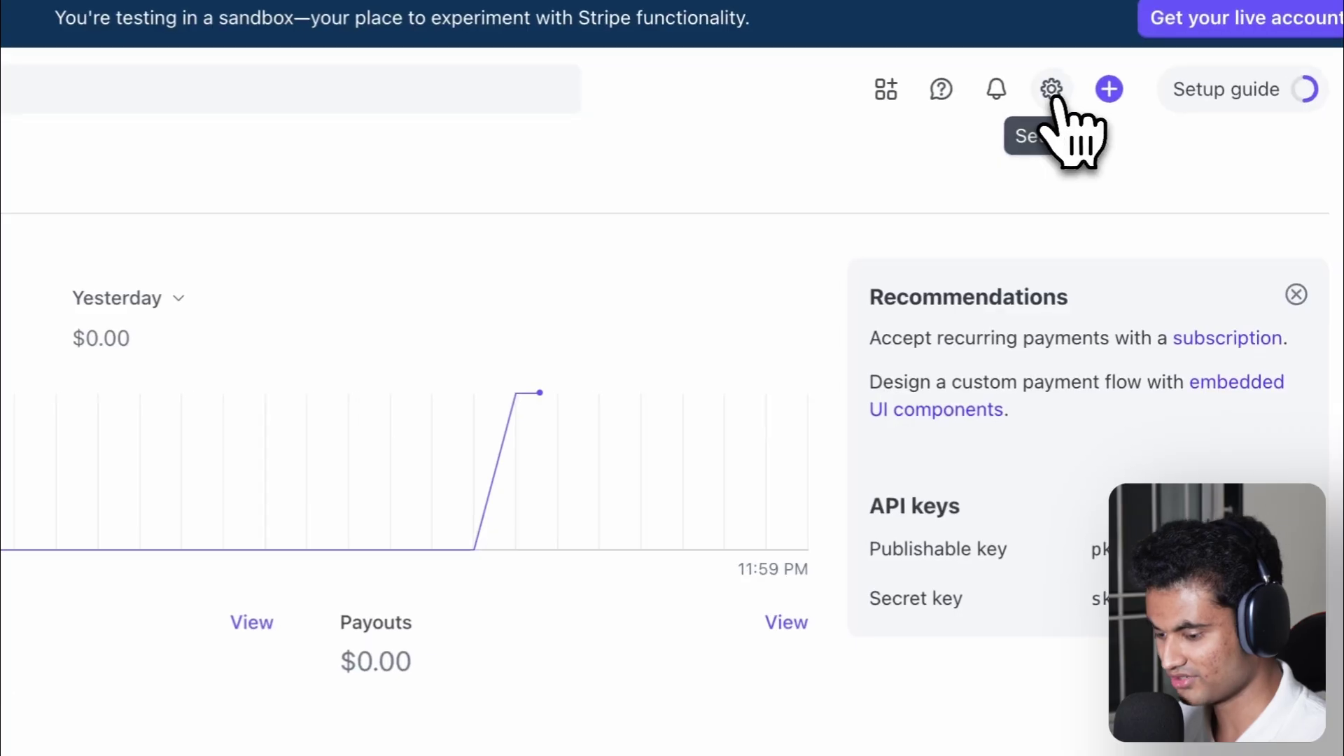
# - Open the Payments settings from the Settings overview and scroll to the Subscriptions section
pyautogui.click(1054, 97)
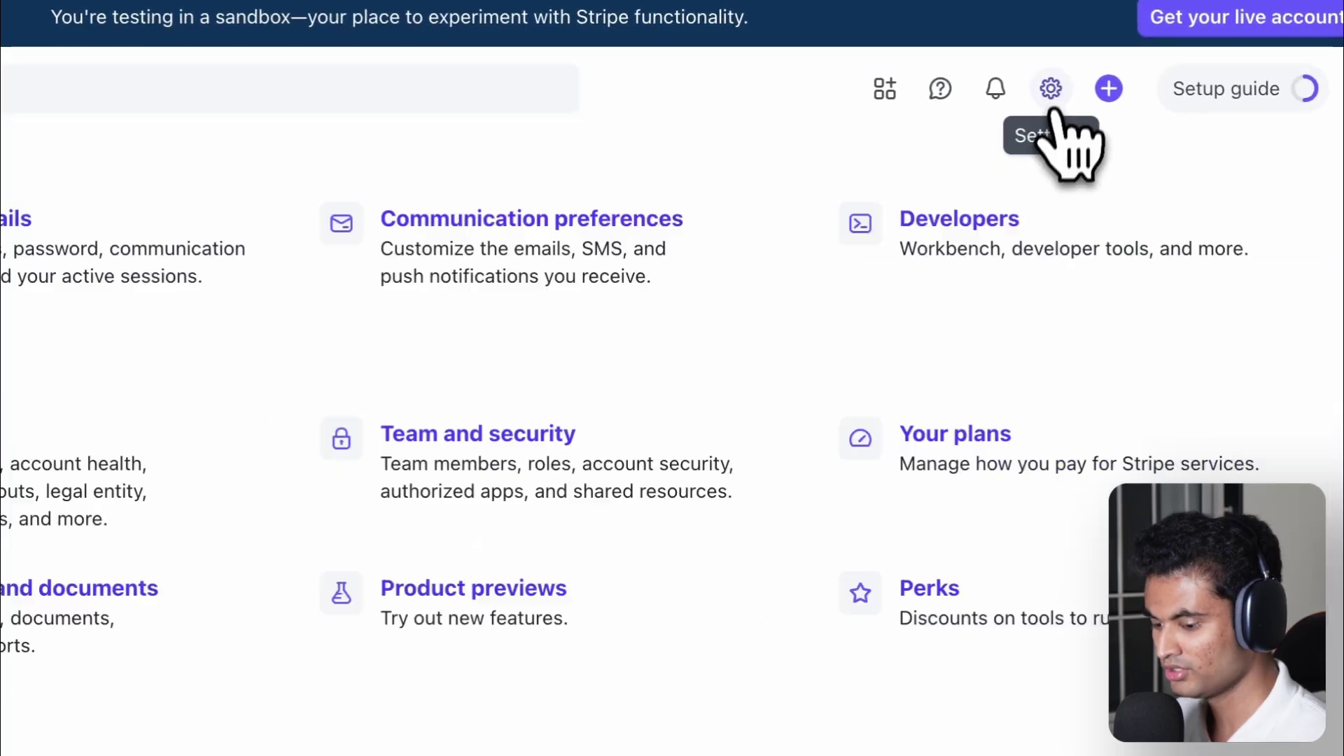
pyautogui.scroll(-3, 771, 455)
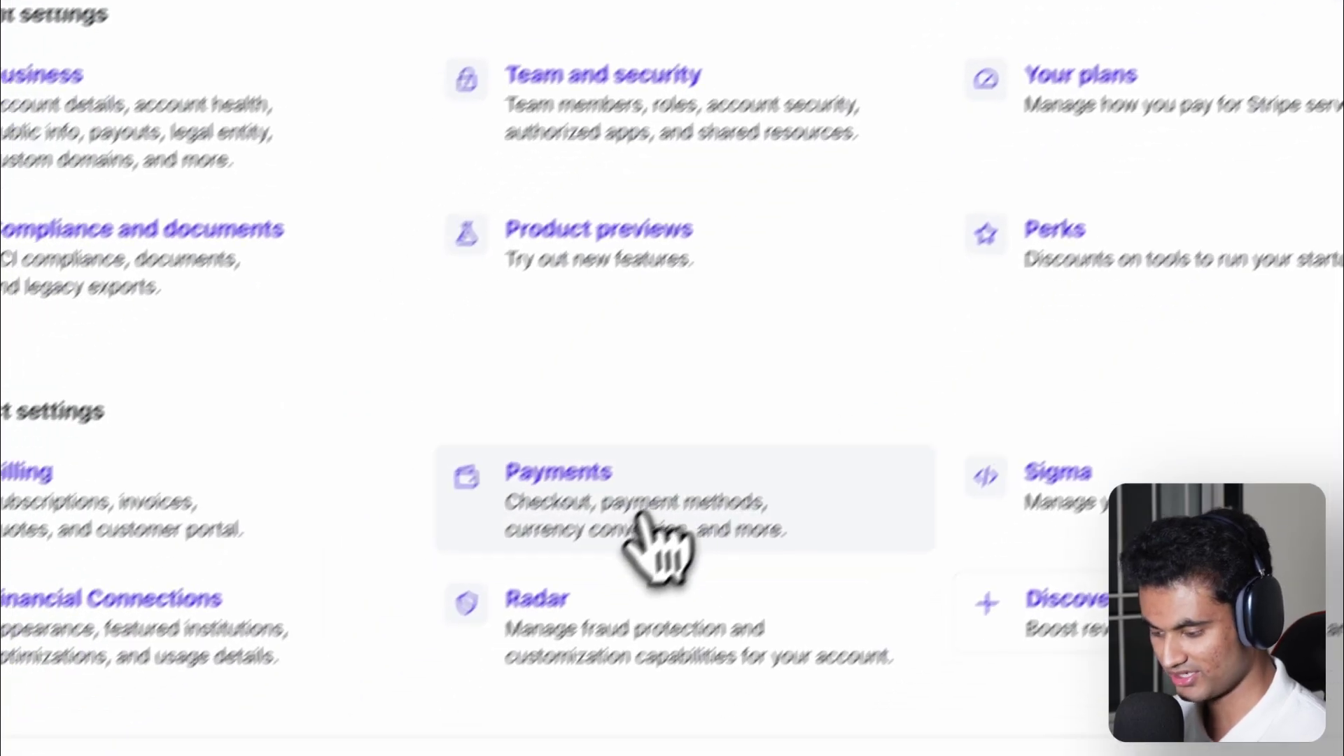
pyautogui.click(554, 588)
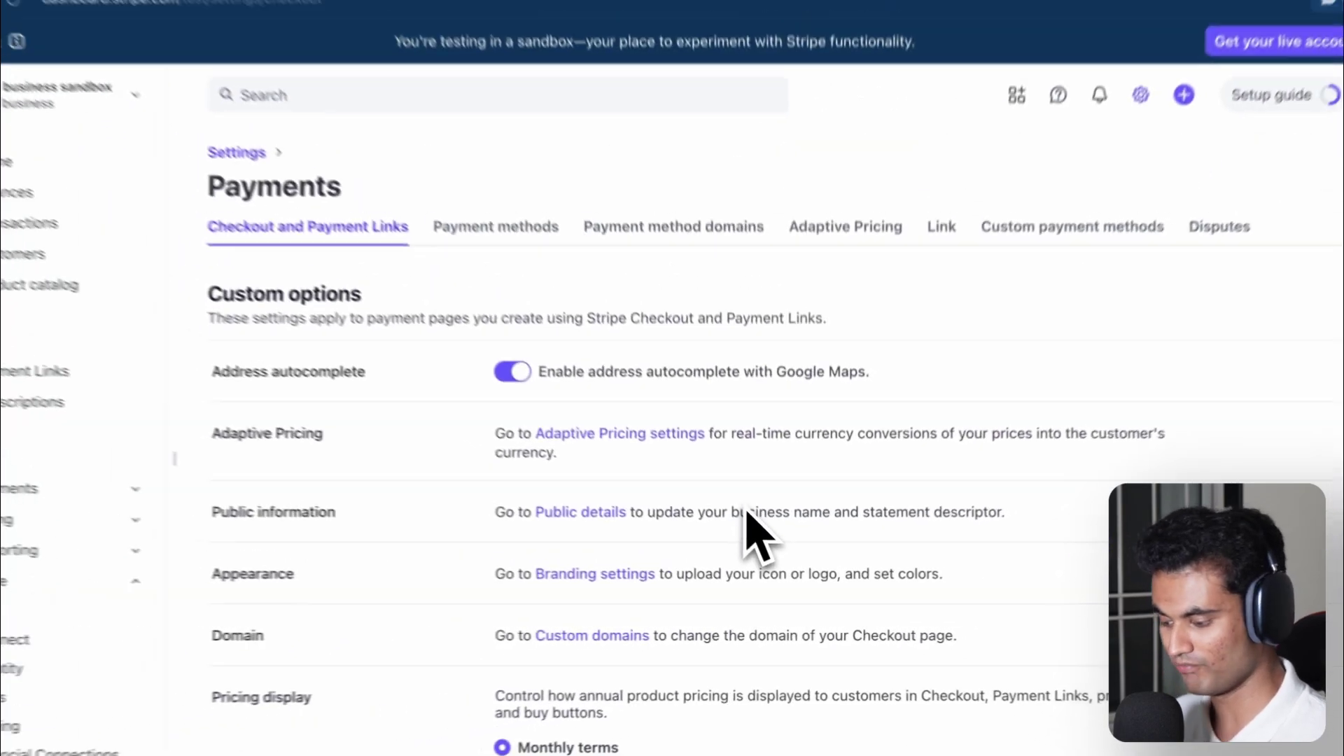
pyautogui.scroll(-8, 763, 543)
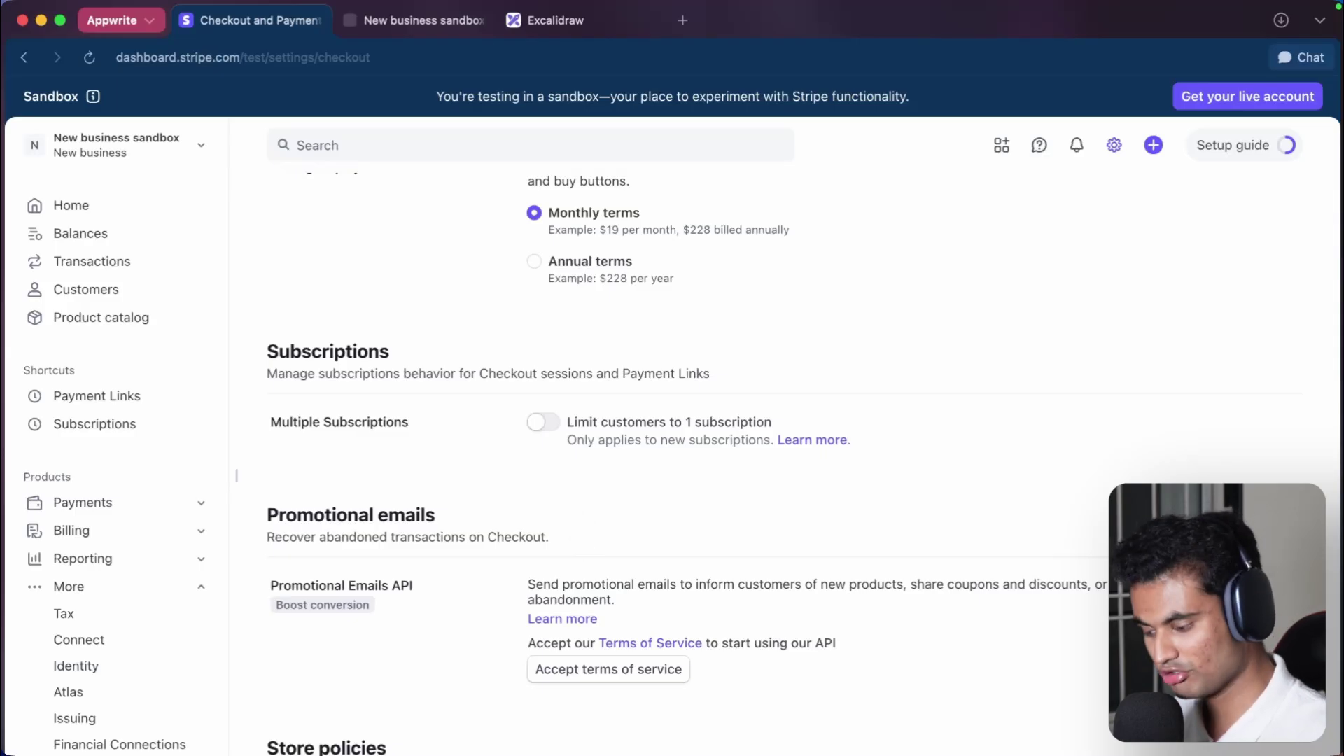
pyautogui.click(543, 421)
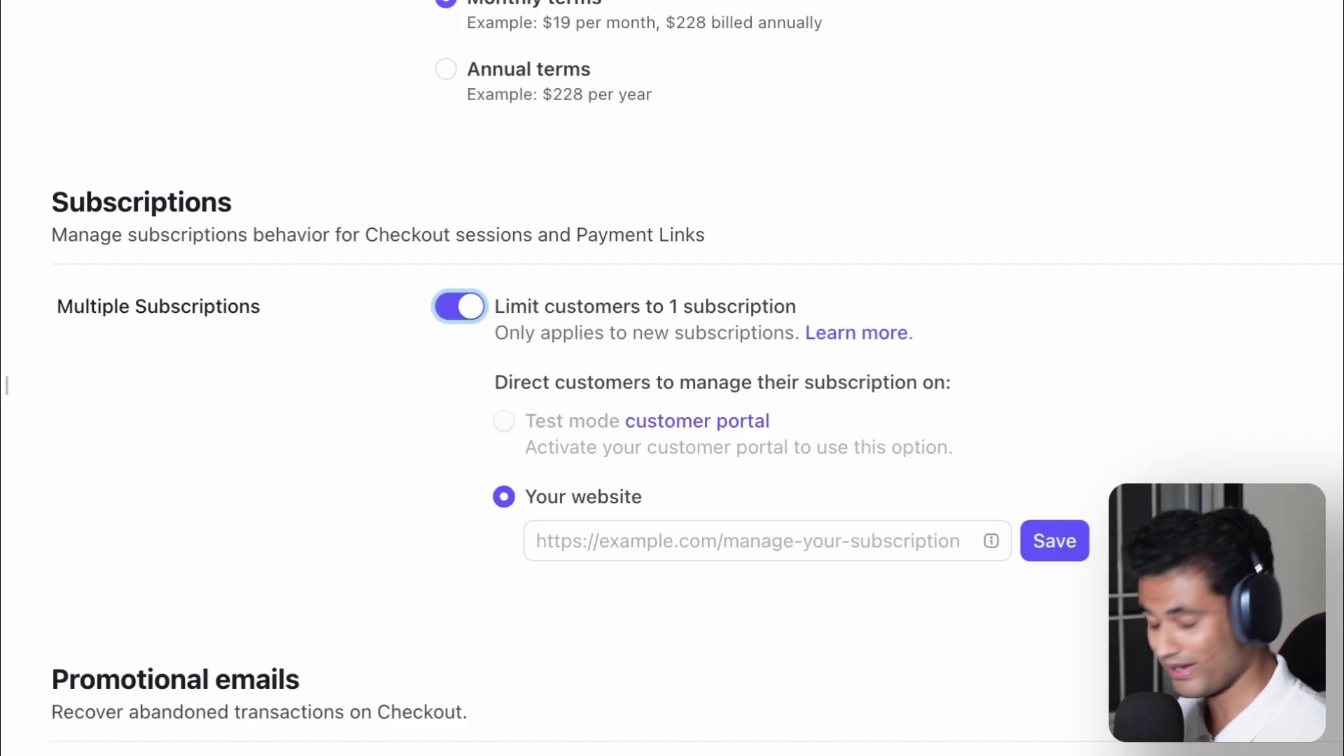
pyautogui.click(693, 539)
pyautogui.write('http')
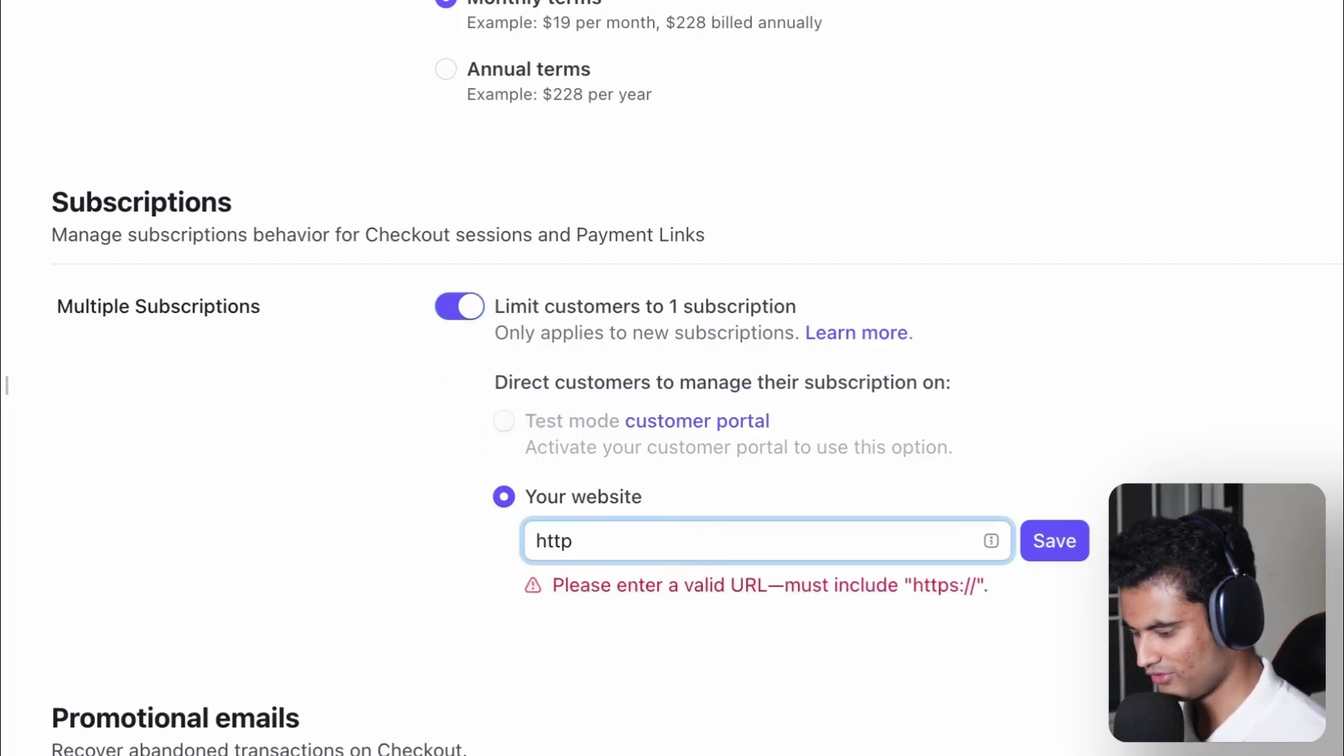
pyautogui.write('s://loca')
pyautogui.press('BackSpace')
pyautogui.write('localhost.com')
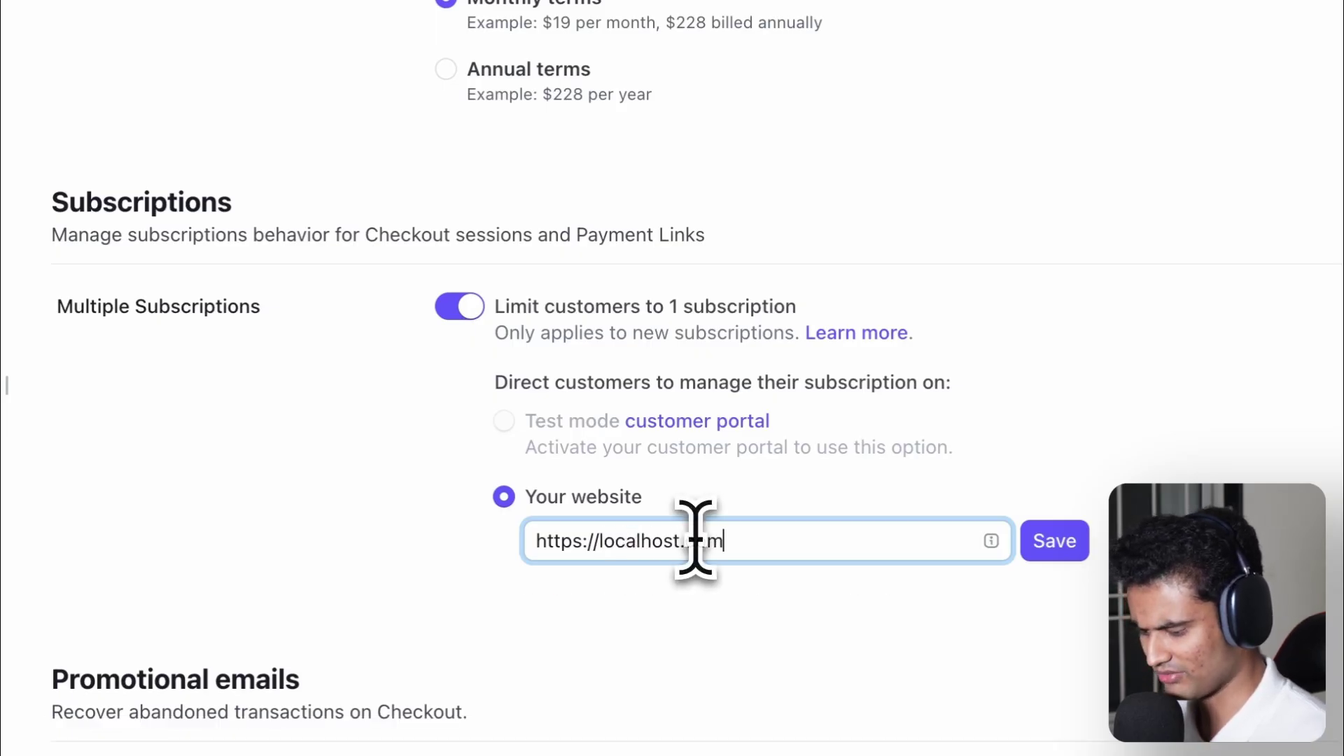
pyautogui.click(1054, 541)
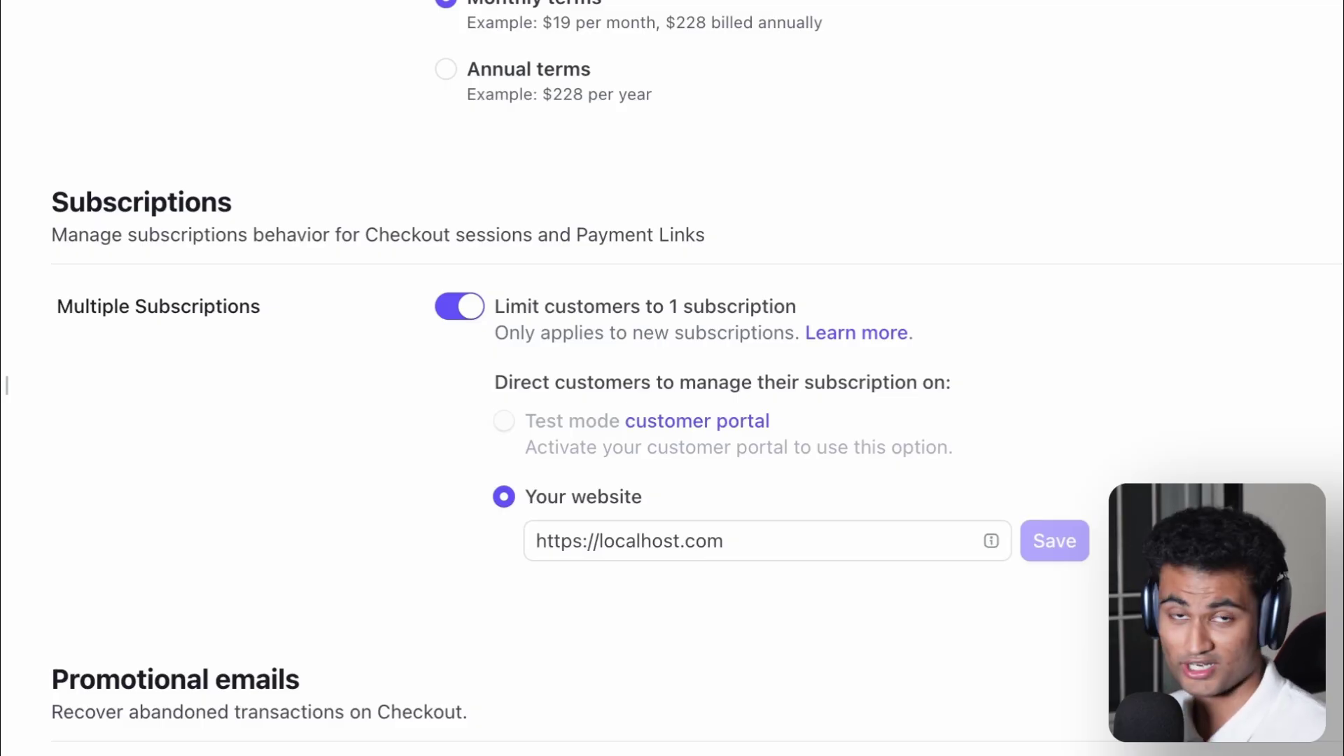
pyautogui.scroll(8, 1074, 549)
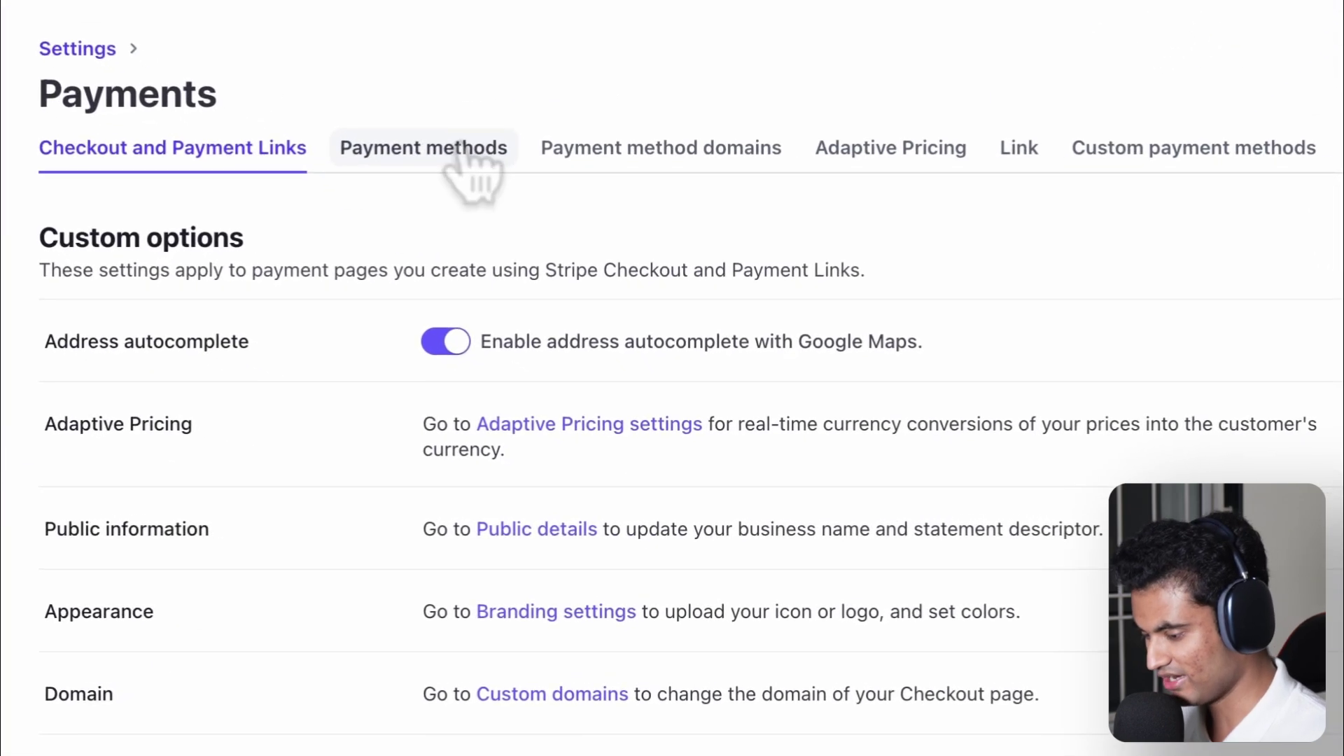
# - Turn off Cash App Pay from the Payment methods list
pyautogui.click(462, 151)
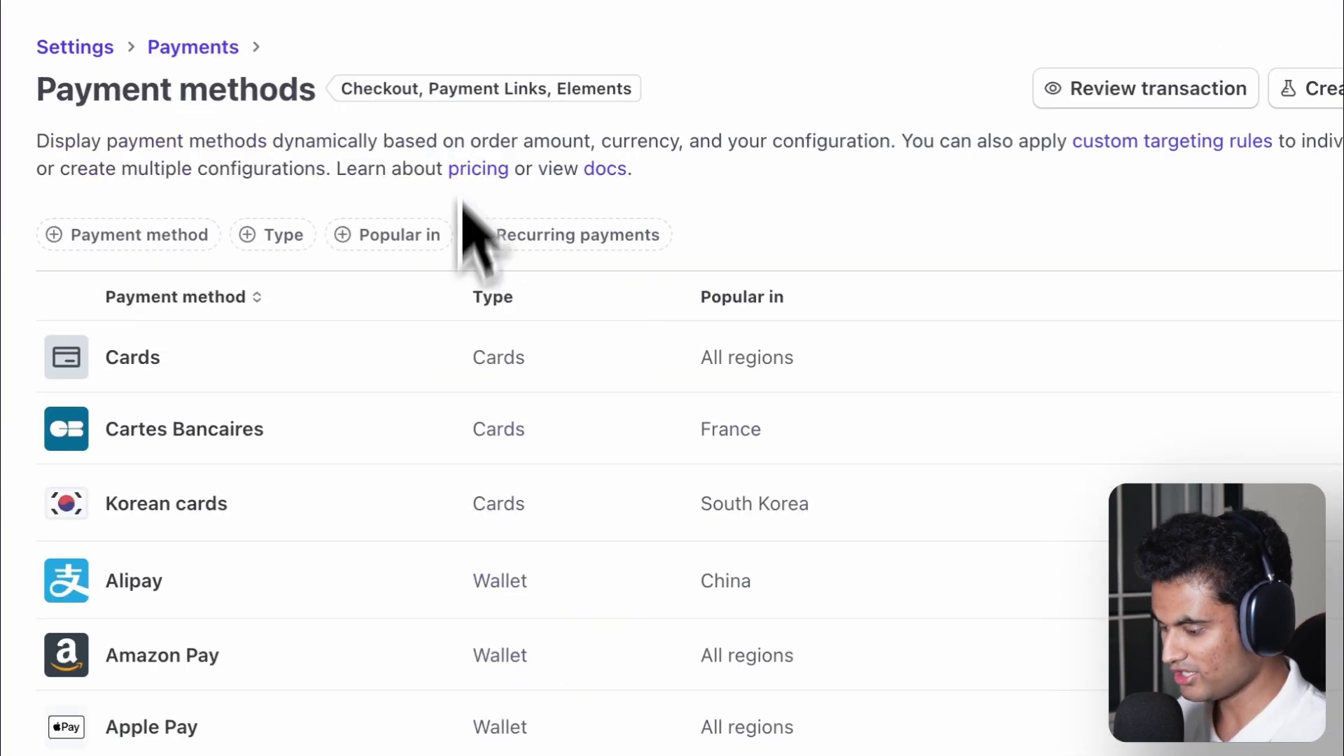
pyautogui.scroll(-5, 465, 406)
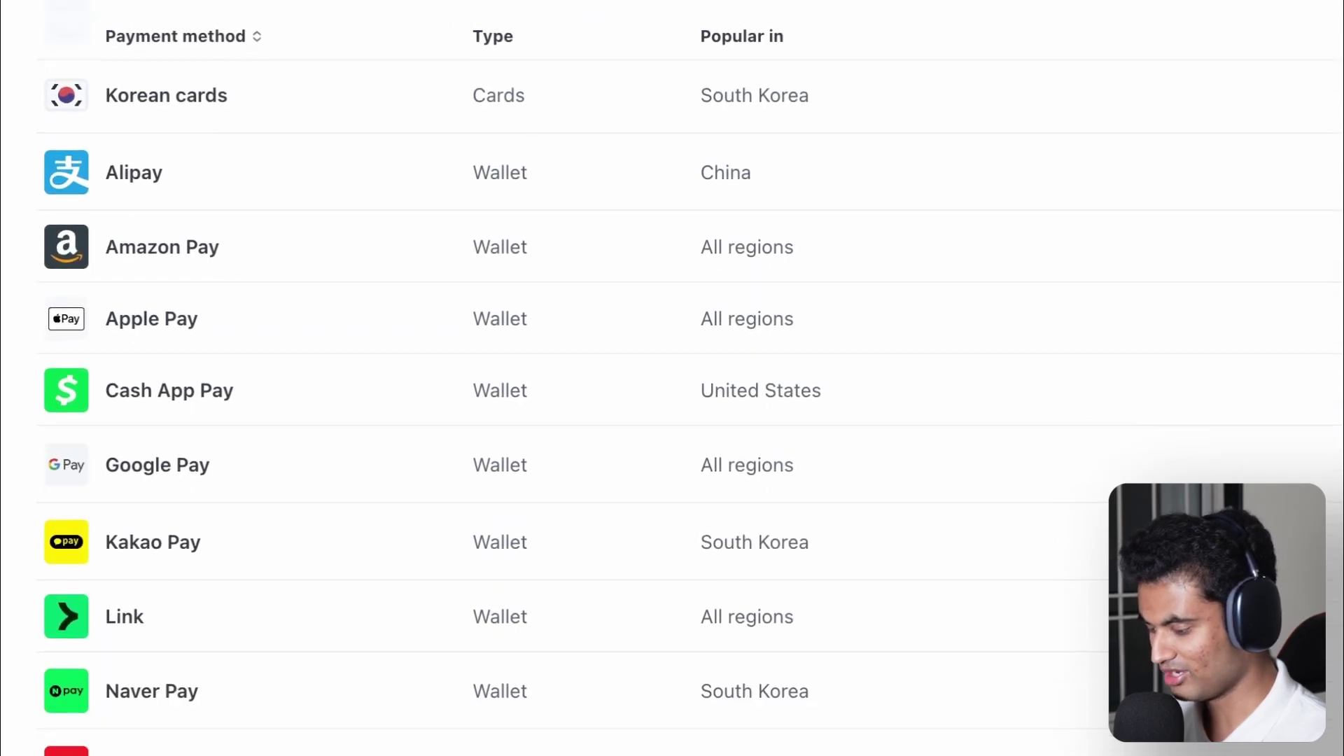
pyautogui.scroll(-7, 465, 281)
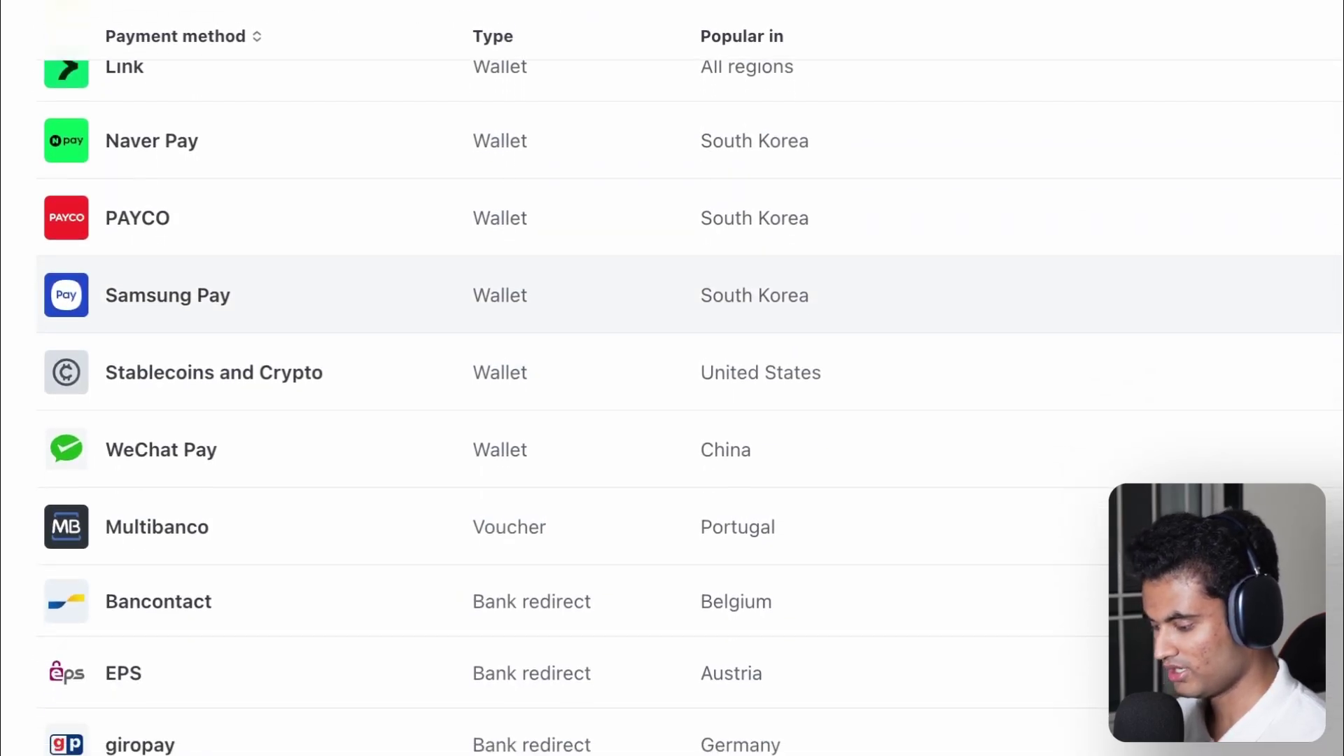
pyautogui.scroll(-5, 465, 406)
pyautogui.scroll(4, 464, 406)
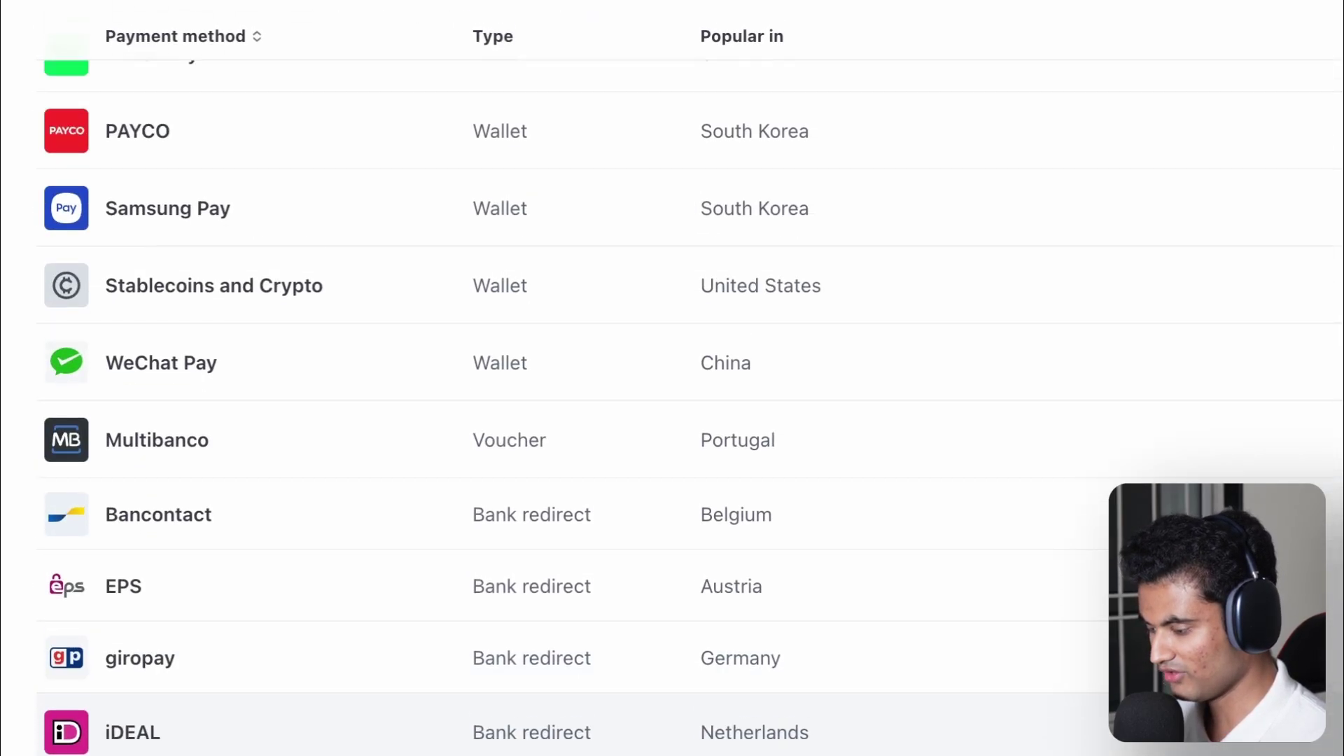
pyautogui.scroll(6, 833, 409)
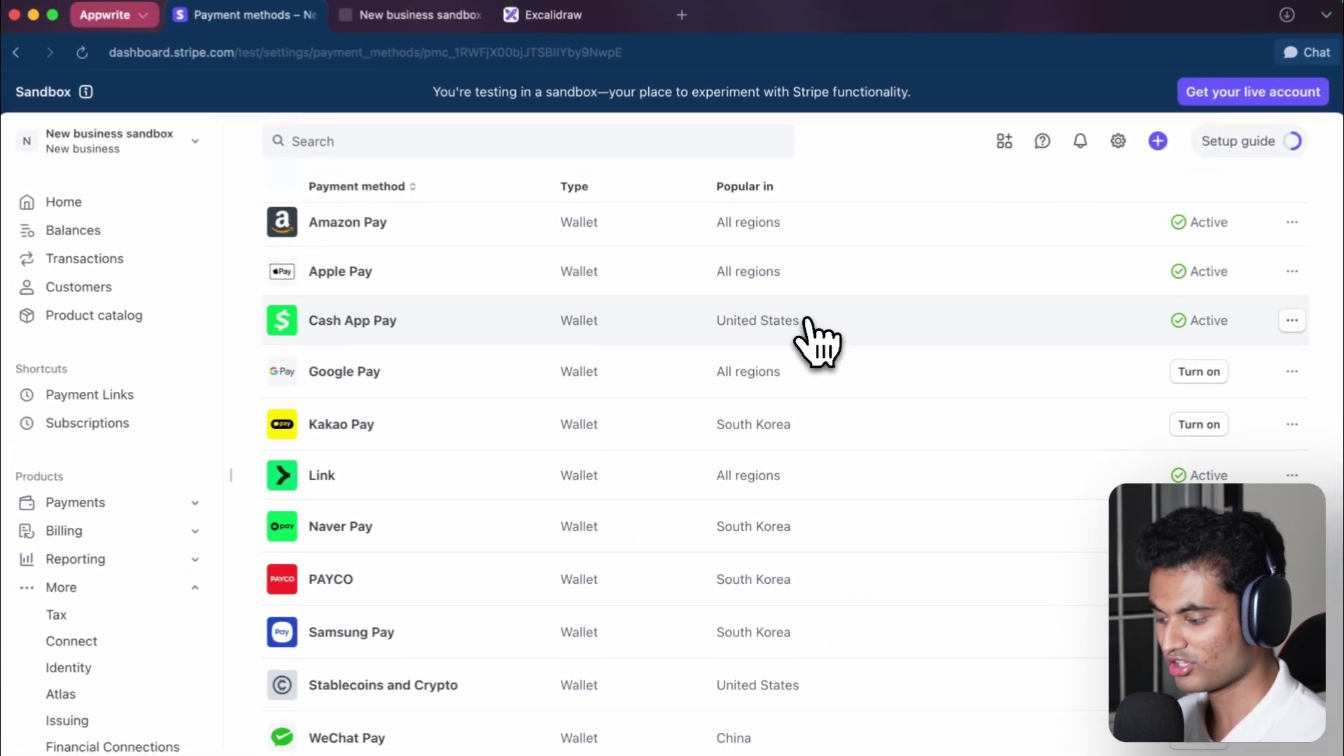
pyautogui.click(805, 321)
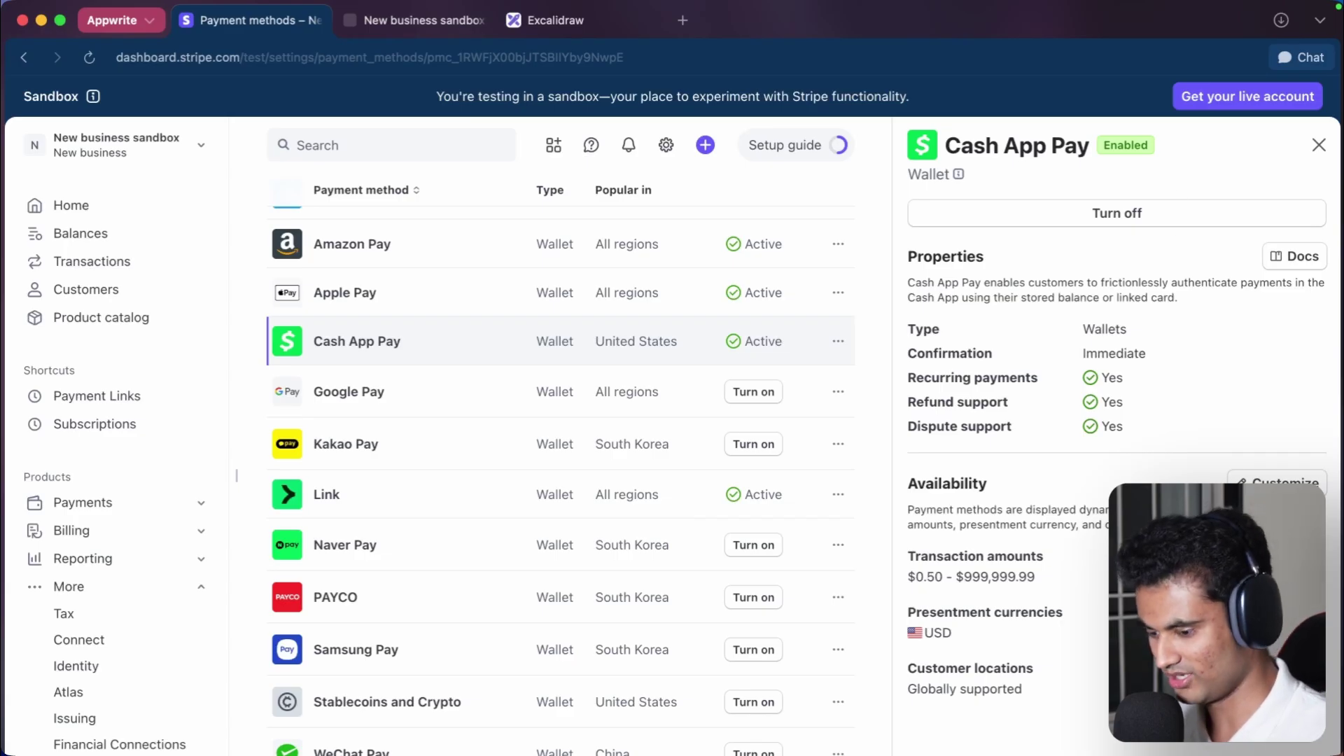
pyautogui.click(1134, 216)
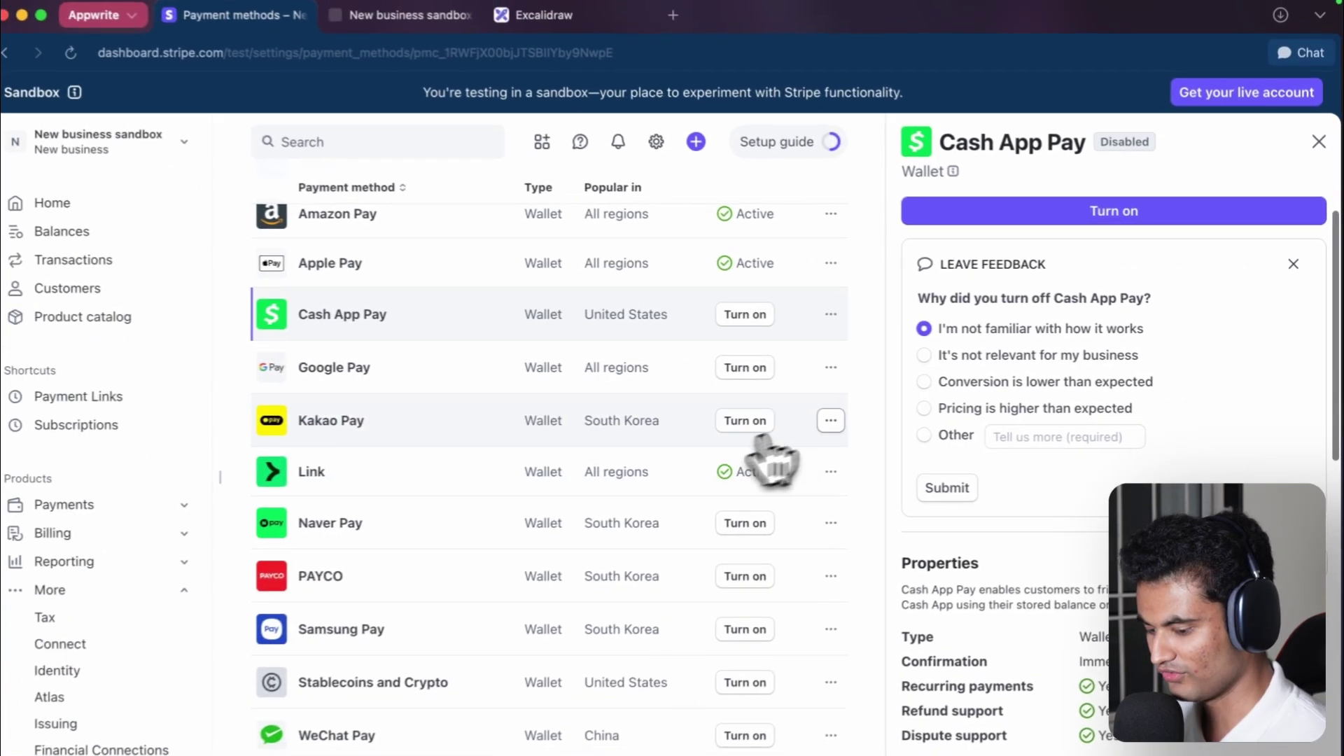
pyautogui.scroll(-6, 639, 570)
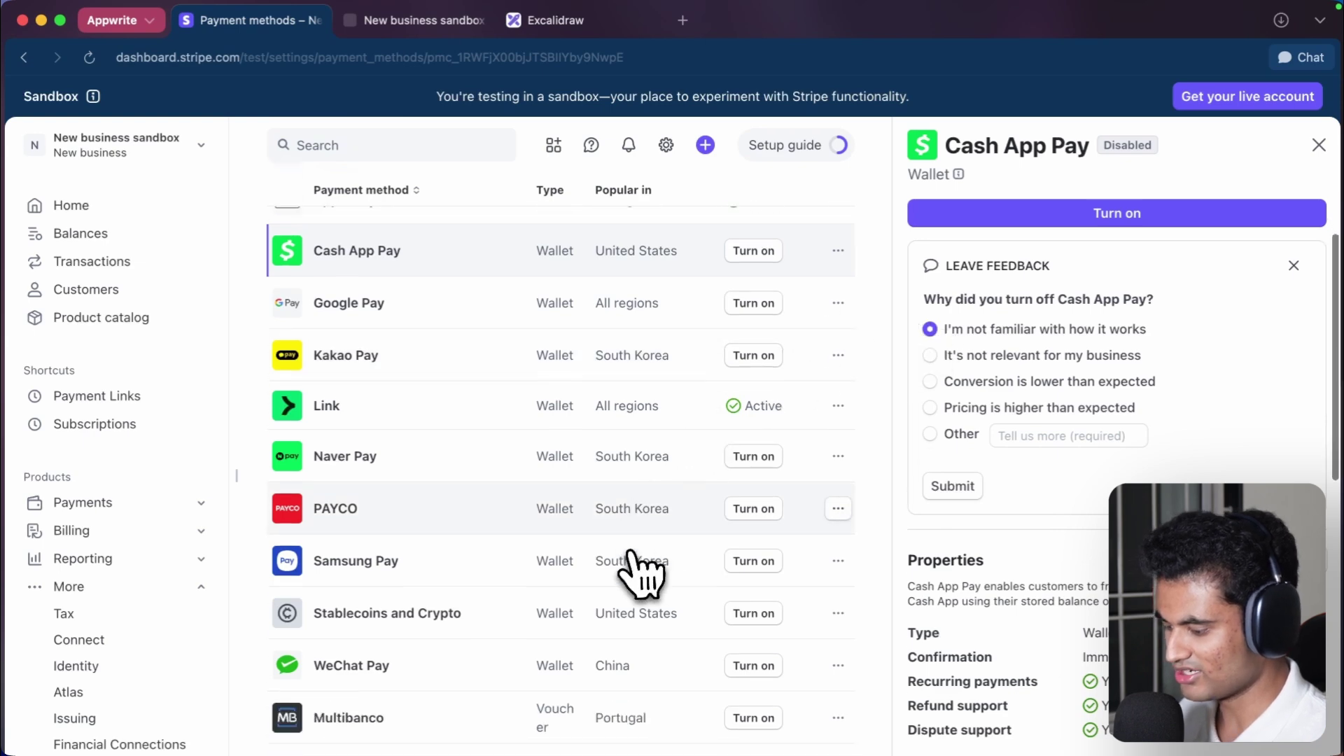
pyautogui.scroll(-10, 560, 455)
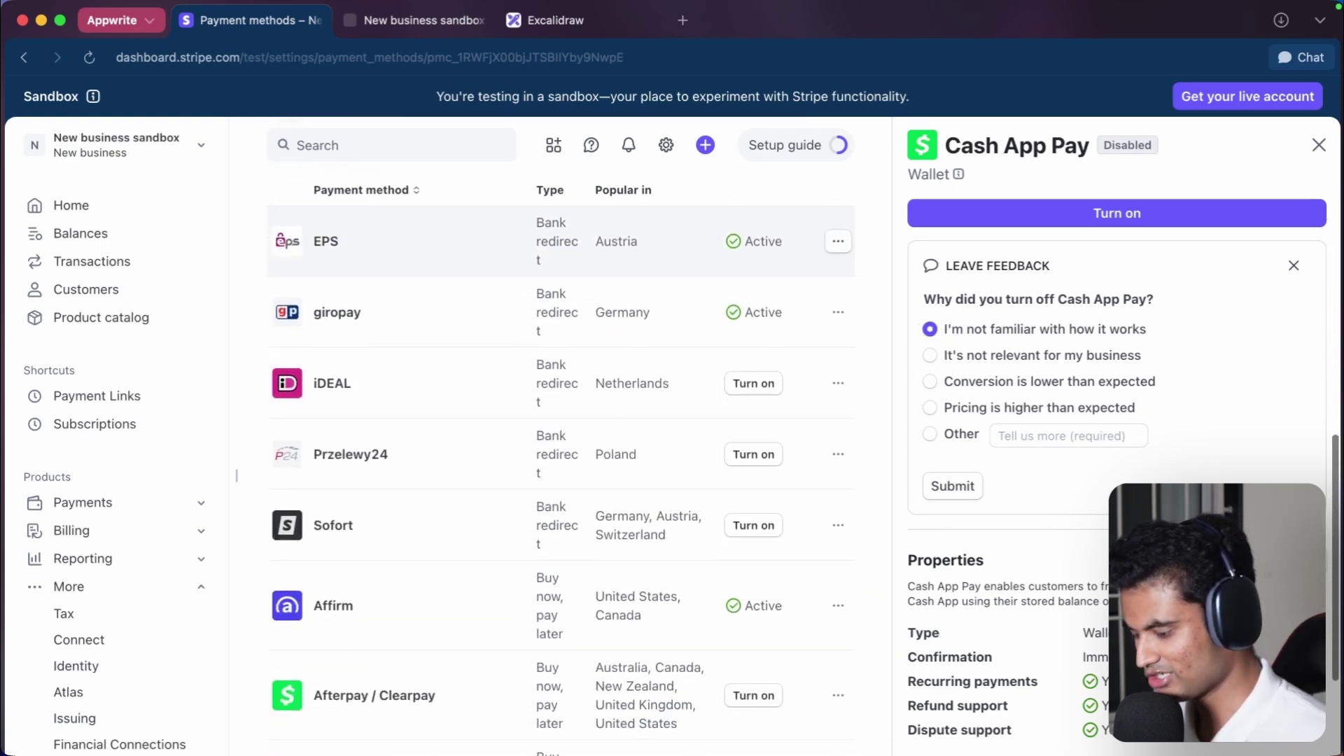